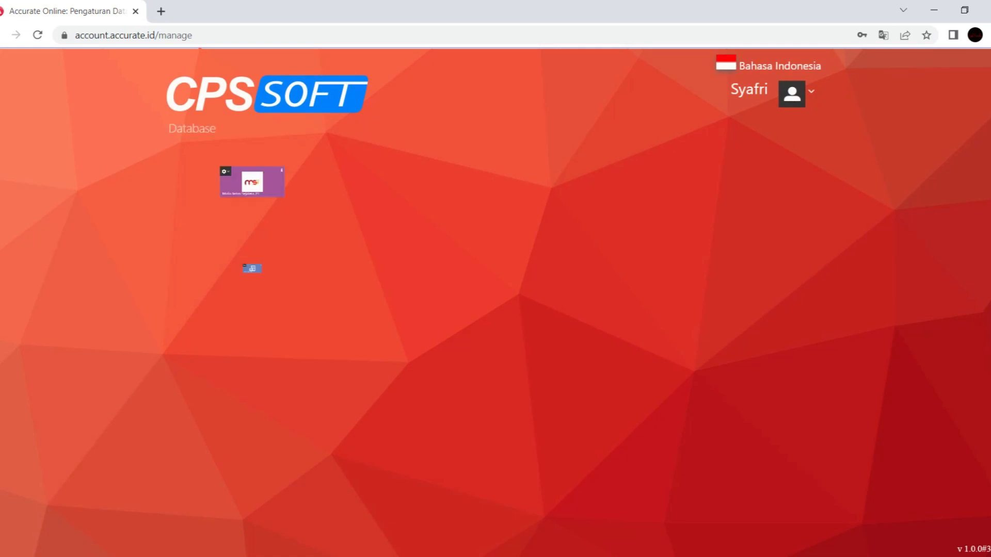
Step: Create a new database named "Best Home Material @ Service, PT" with a green background and the food-cart logo
click(253, 356)
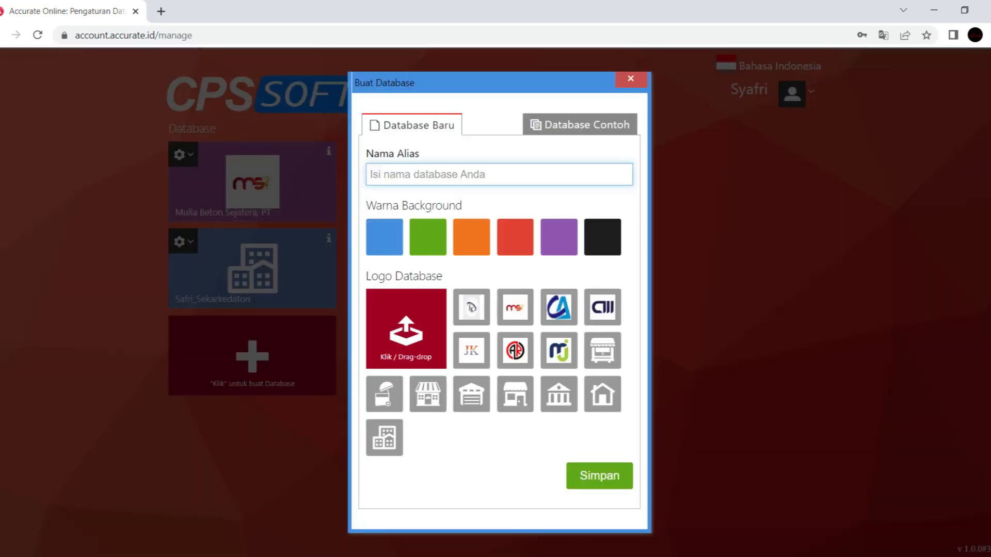
text(B)
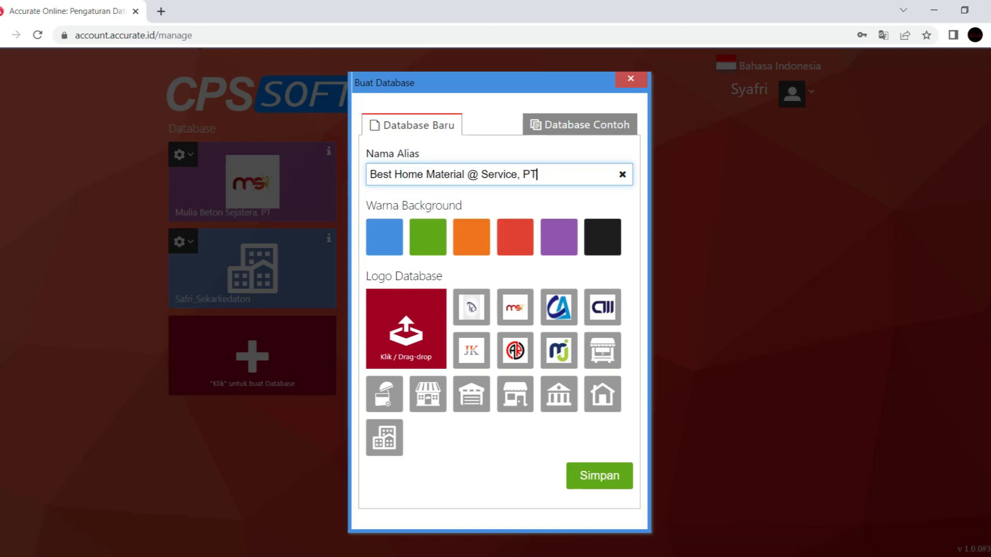
click(428, 238)
click(406, 329)
click(385, 394)
click(599, 476)
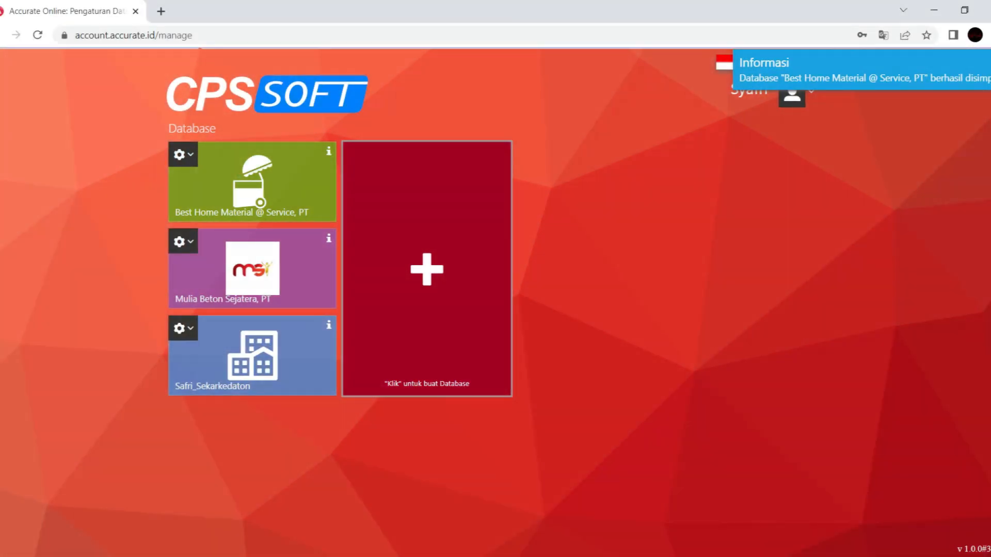
Step: Open the Best Home Material @ Service, PT database and enter the company name "PT Best Home Material & Service"
click(252, 182)
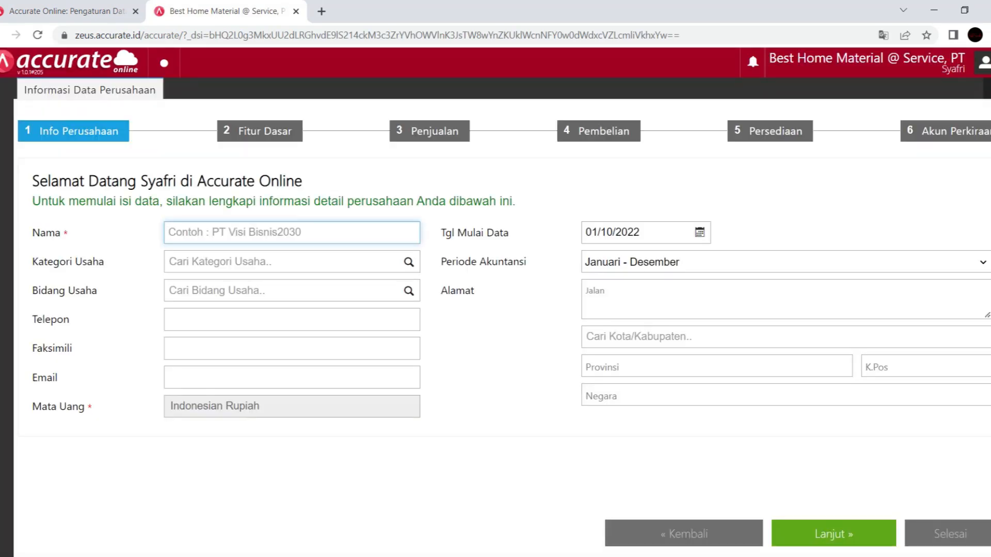
text(PT)
key(Down)
key(Down)
click(302, 290)
Step: Set the company's business category to DISTRIBUTOR and its business field to Others (Lainnya)
click(409, 262)
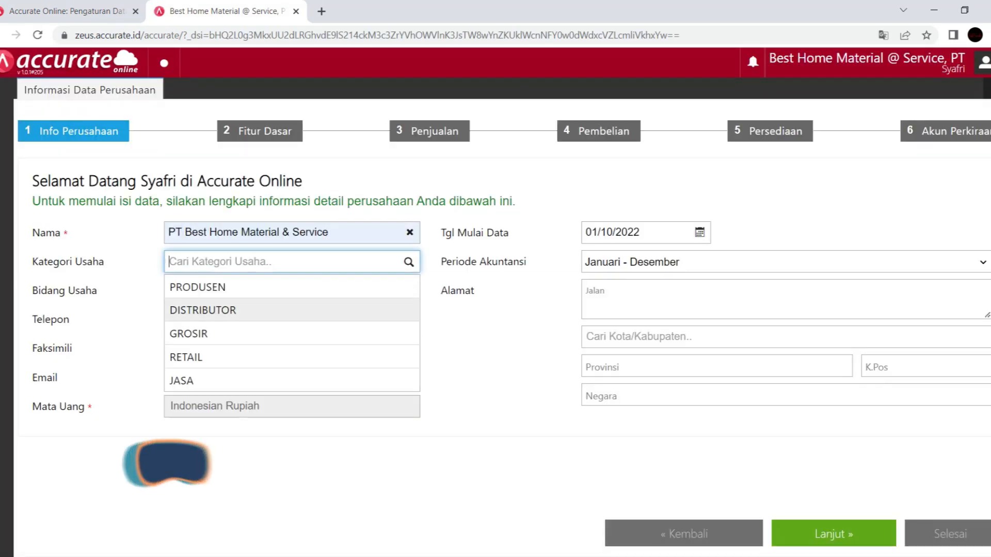
click(233, 310)
click(409, 292)
scroll(289, 413, down, 10)
click(233, 415)
Step: Fill in the company's telephone number, fax number and email address
click(258, 320)
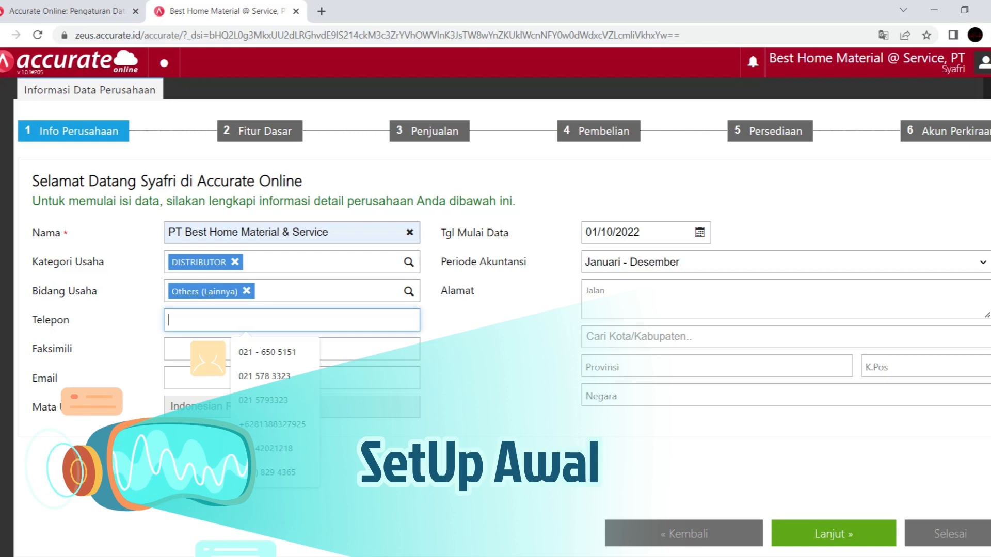
click(263, 401)
click(258, 349)
click(265, 406)
click(258, 378)
click(269, 410)
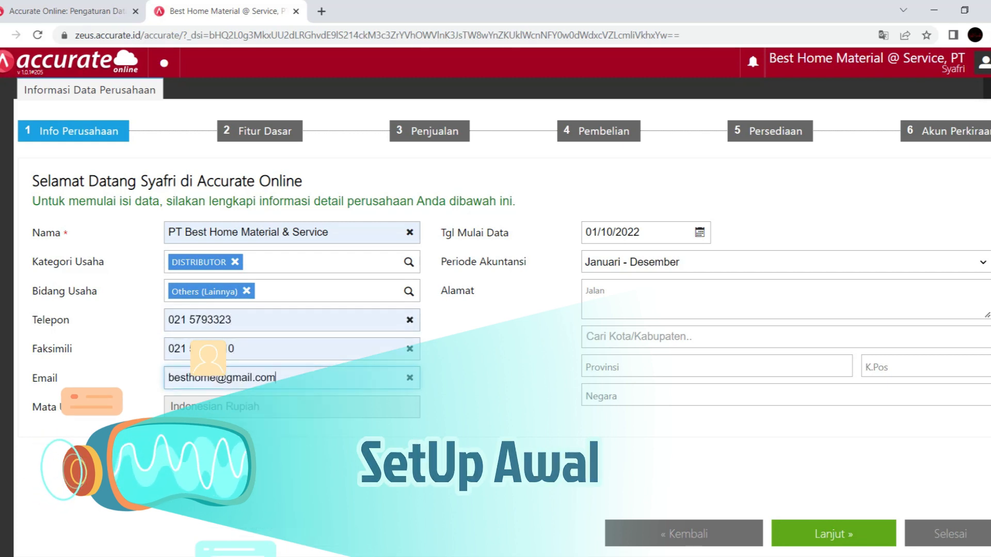
Step: Set the data start date to 31/12/2021 and enter the company's street address
click(639, 232)
text(31/12/2021)
click(805, 299)
text(Jl. Wijaya 3 No. 8)
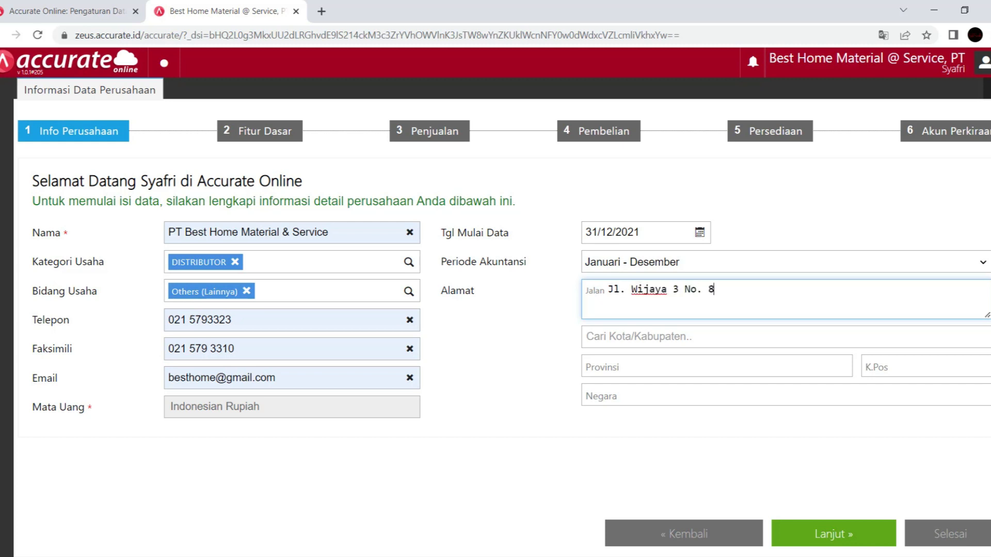
text(8. kEBAYORAN)
key(BackSpace)
key(BackSpace)
key(BackSpace)
key(BackSpace)
key(BackSpace)
key(BackSpace)
key(BackSpace)
key(BackSpace)
text(ebayoran Baru)
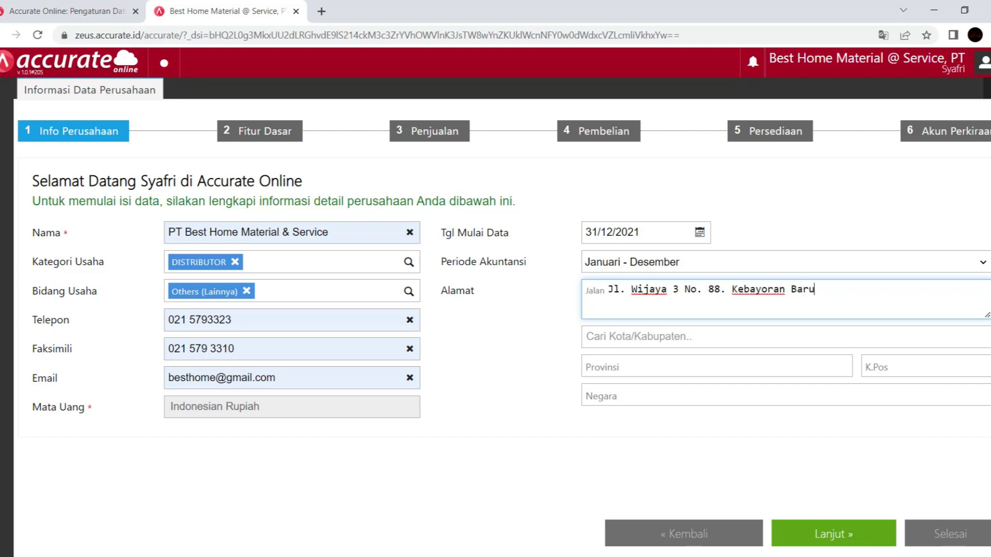
Step: Select the company's city in the address and continue to the Fitur Dasar questions
key(Tab)
text(jakarta sel)
key(Return)
key(Tab)
key(Down)
key(Down)
key(Tab)
key(Tab)
key(Return)
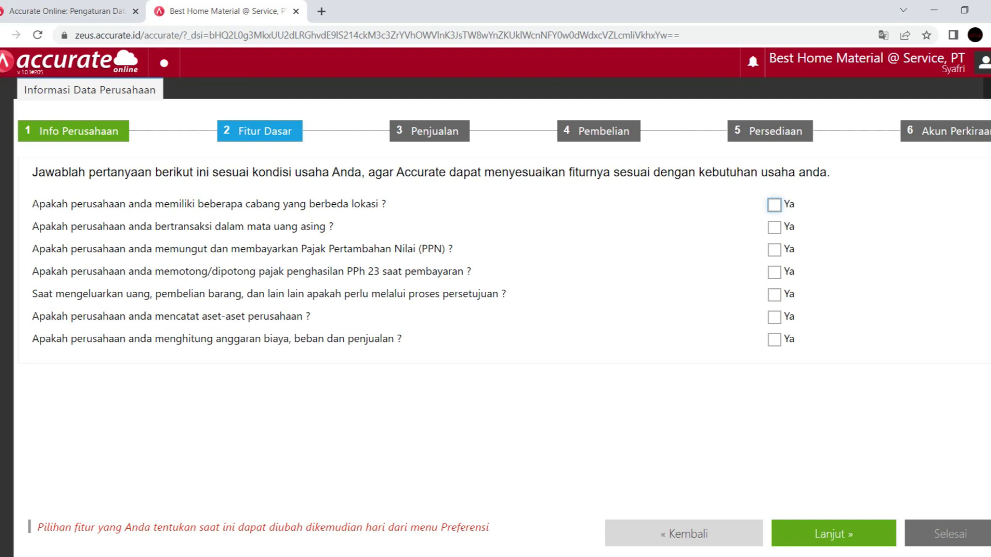
Step: Enable foreign currency transactions with US Dollar, PPN tax and company asset recording, and continue to the Penjualan questions
key(Tab)
key(space)
key(Tab)
text(us)
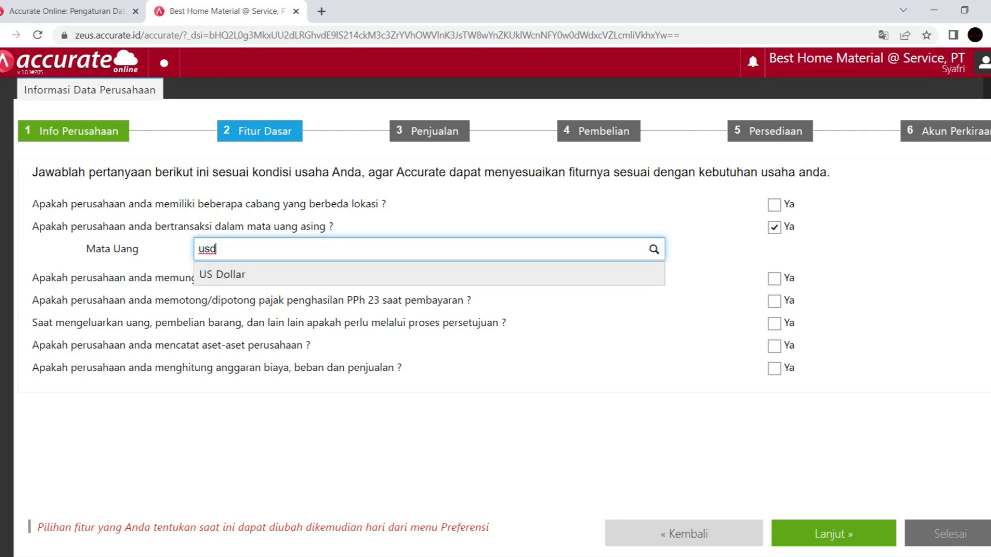
key(Return)
click(774, 300)
click(774, 368)
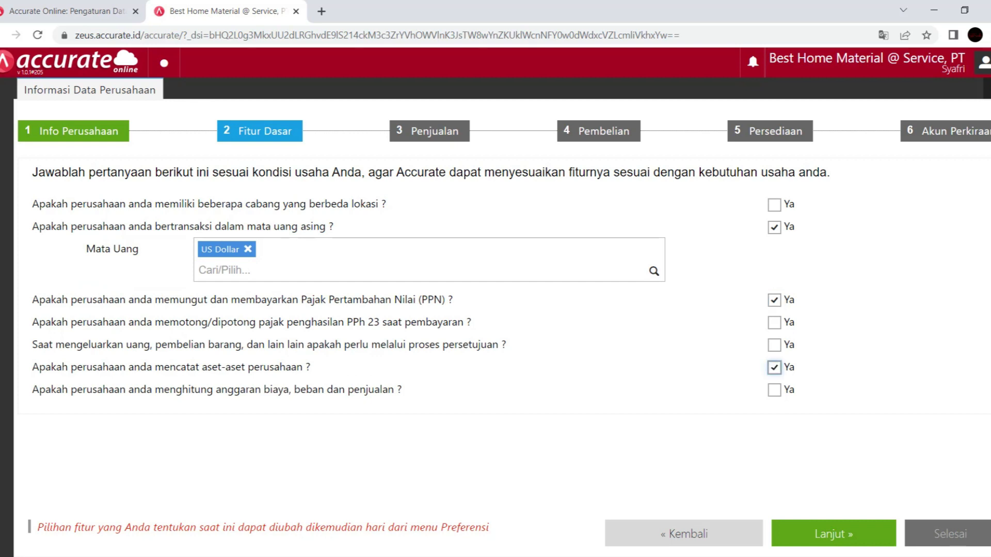
click(833, 534)
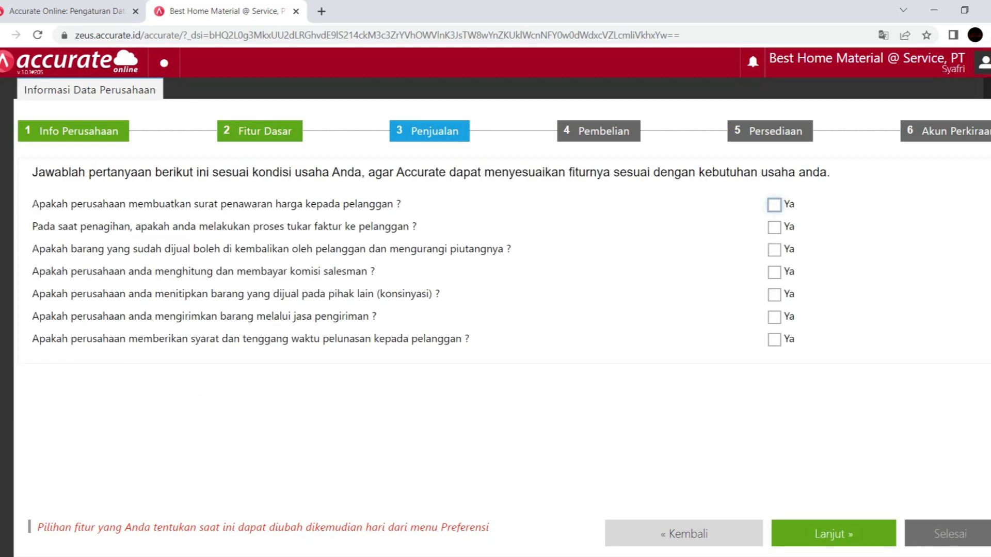
Step: Enable customer price quotations, sales returns, delivery by shipping services and customer payment terms, and continue to the Pembelian questions
click(774, 205)
click(774, 250)
click(774, 317)
click(774, 340)
click(833, 533)
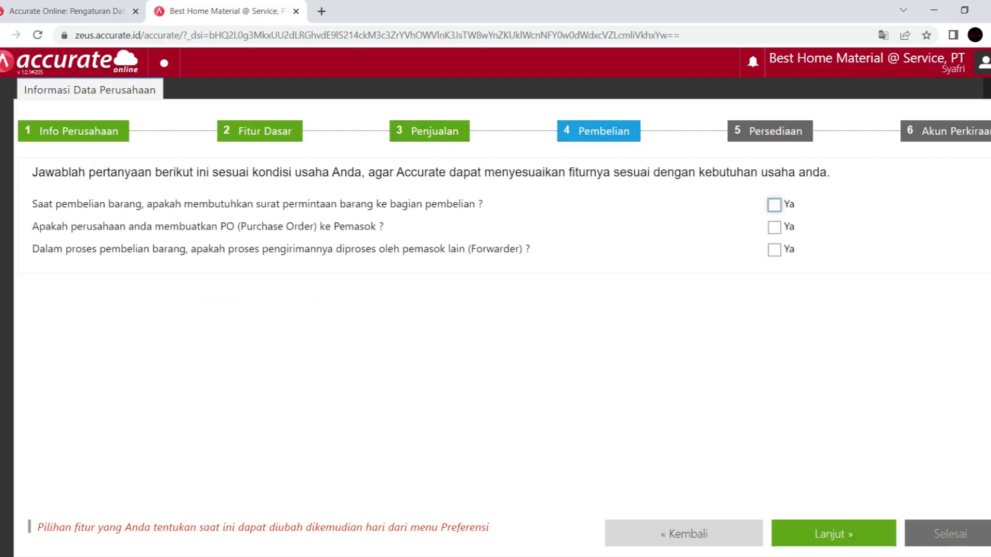
Step: Enable purchase requests, purchase orders to suppliers and forwarder-handled shipping, and continue to the Persediaan questions
click(774, 205)
click(774, 227)
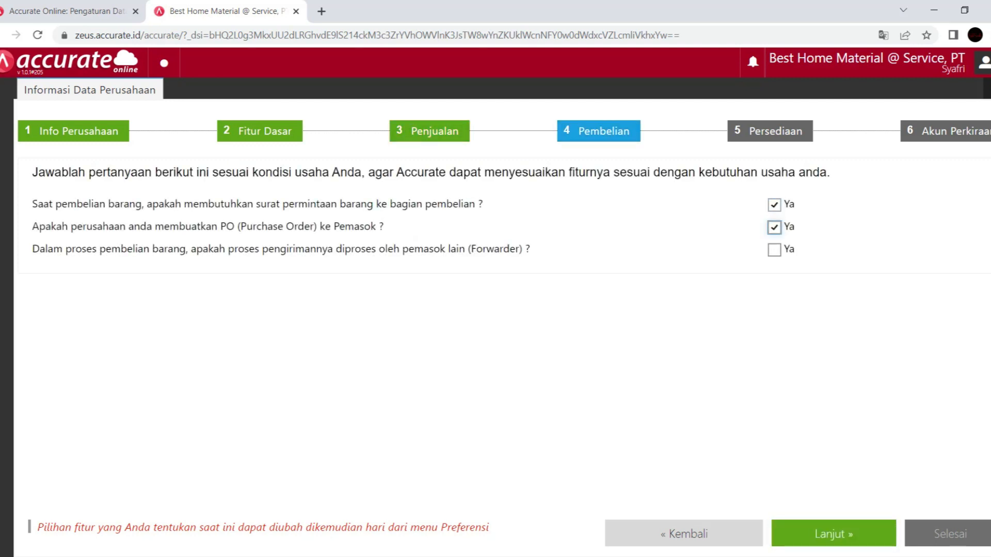
click(774, 250)
click(833, 534)
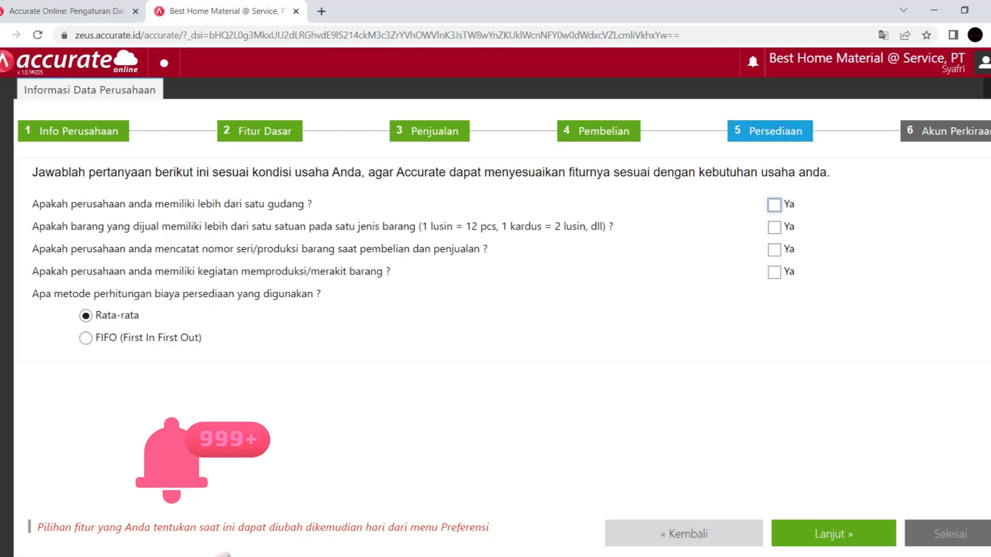
Step: Set inventory costing to FIFO, turn off automatic account list creation, and finish the company setup, dismissing the welcome message
click(85, 339)
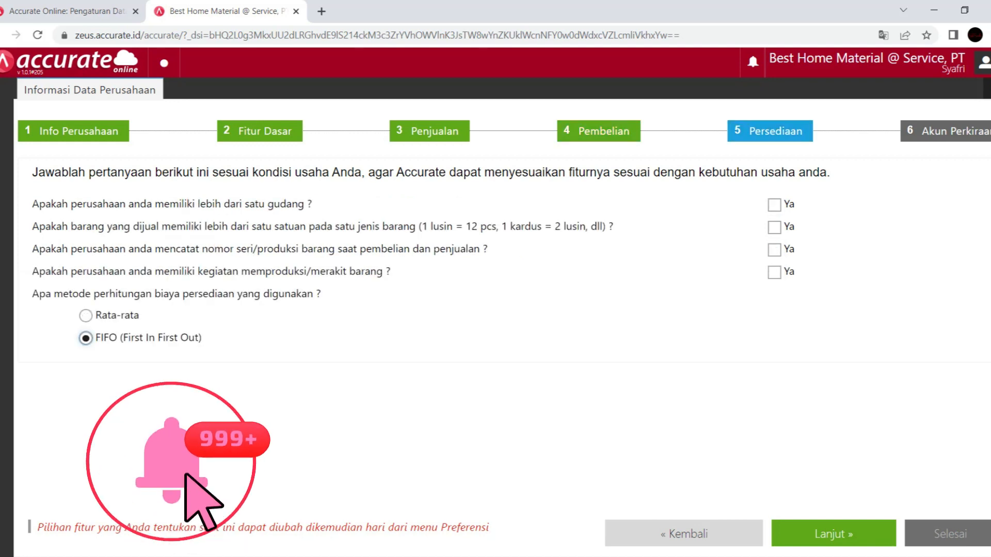
click(833, 534)
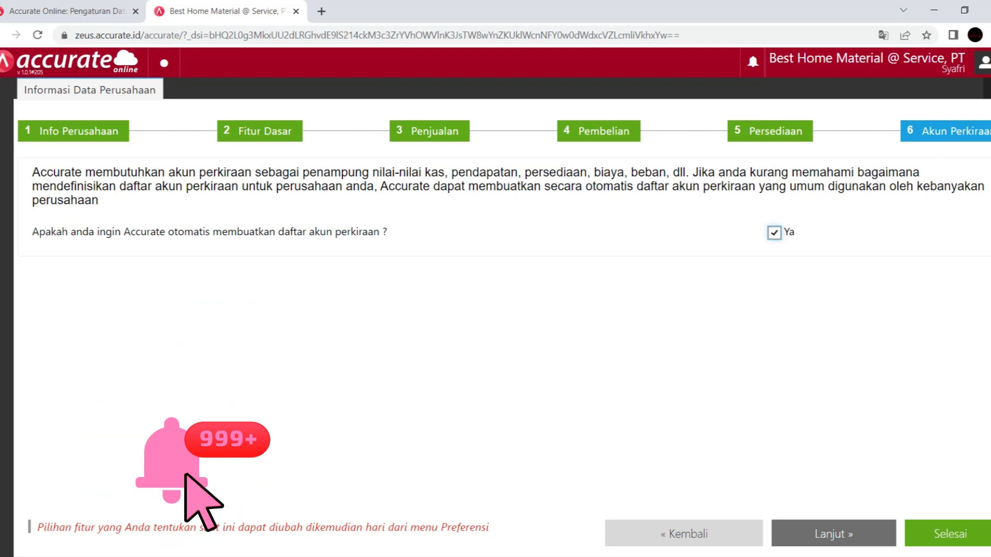
click(774, 232)
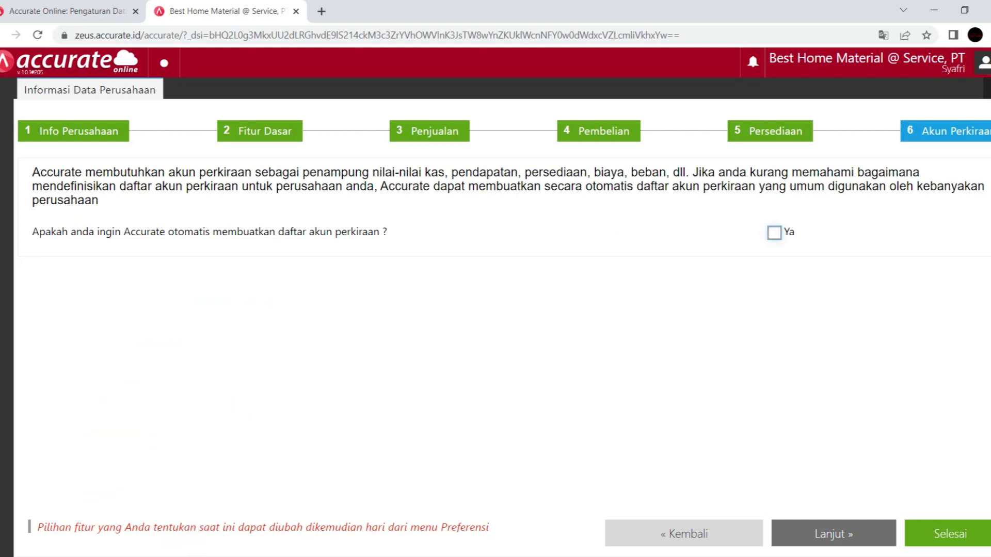
click(950, 534)
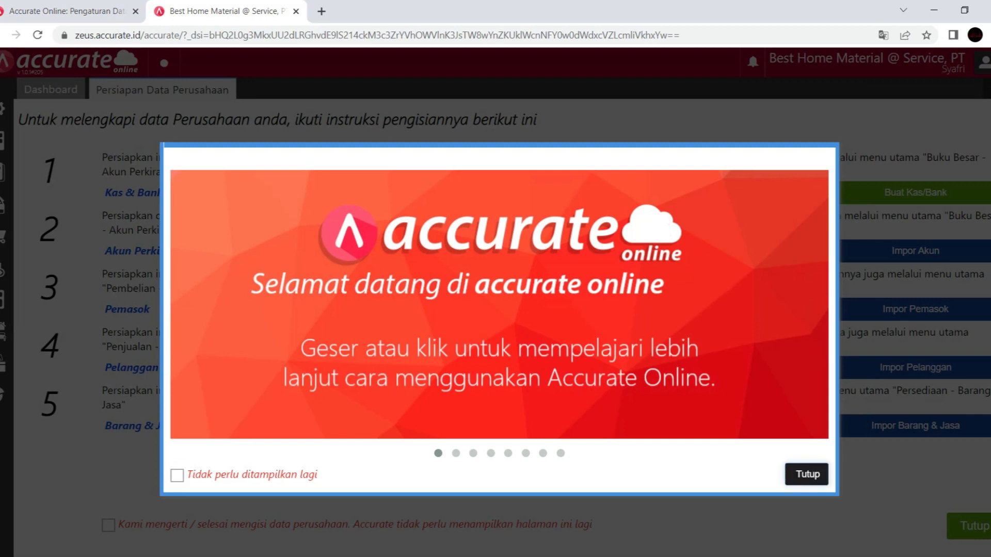
click(806, 474)
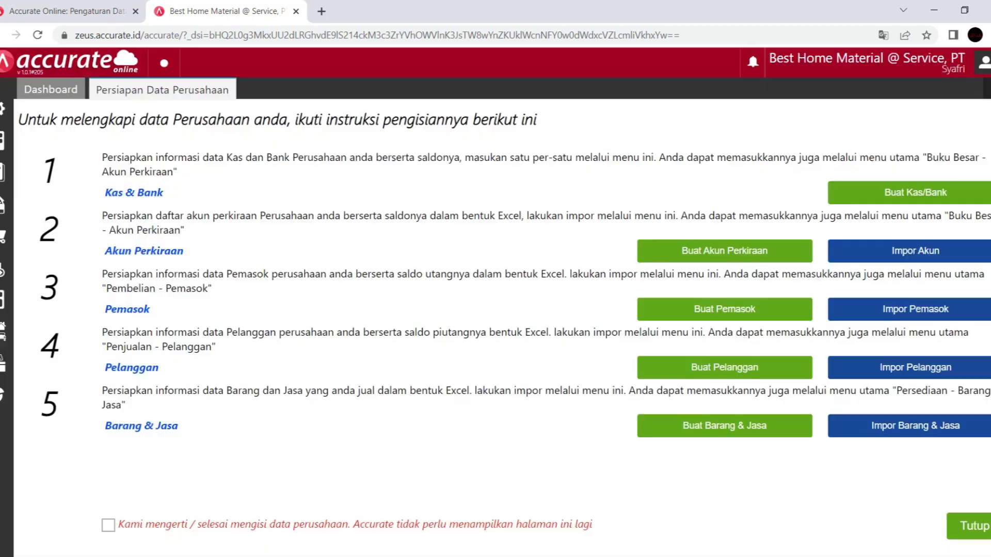
Step: Import the chart of accounts from "1. Daftar Akun PT BEST HOME.xls" with updating of matching existing data enabled
click(915, 251)
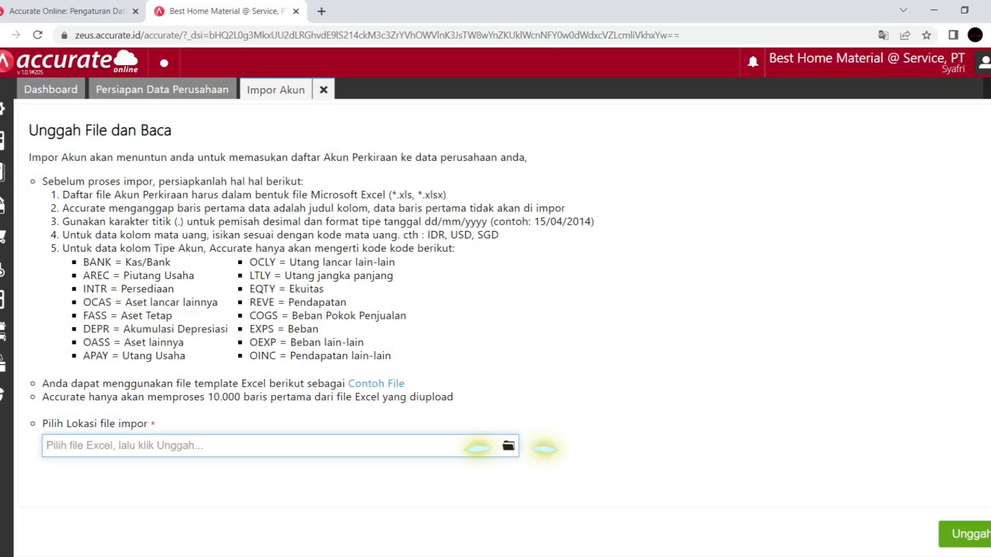
click(508, 446)
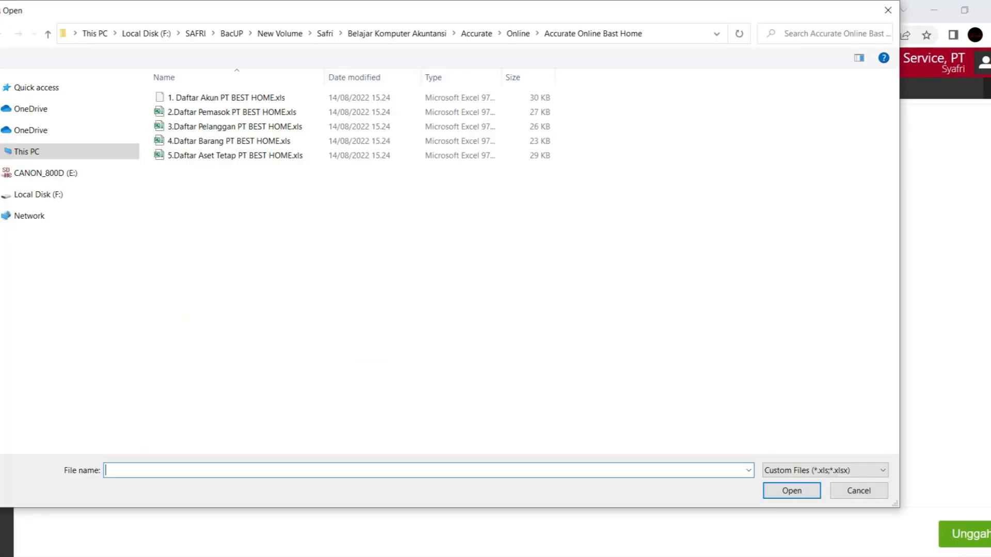
click(227, 98)
click(791, 491)
click(966, 534)
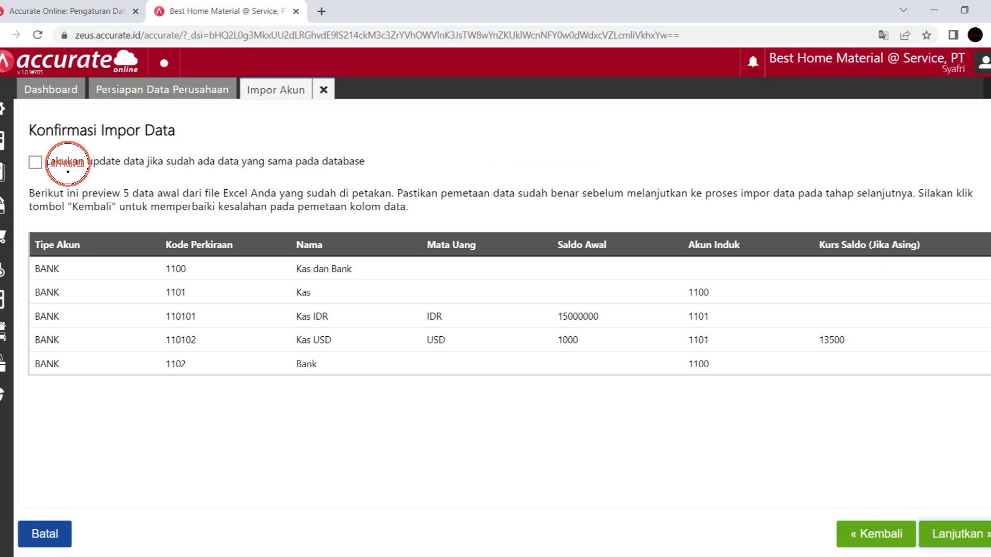
click(68, 171)
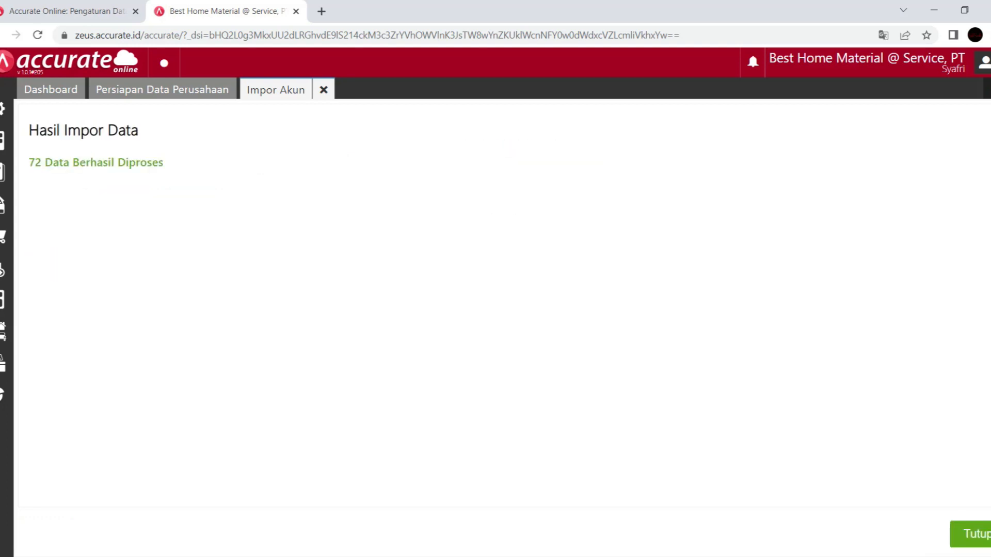
click(977, 535)
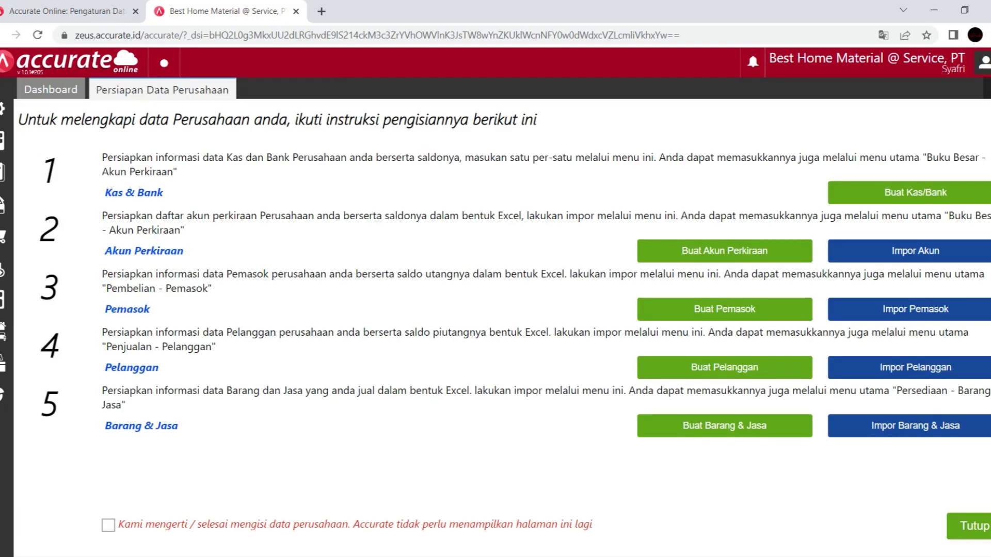
Step: Import the suppliers from "2.Daftar Pemasok PT BEST HOME.xls", updating existing data and saving opening balances as additional balances
click(915, 309)
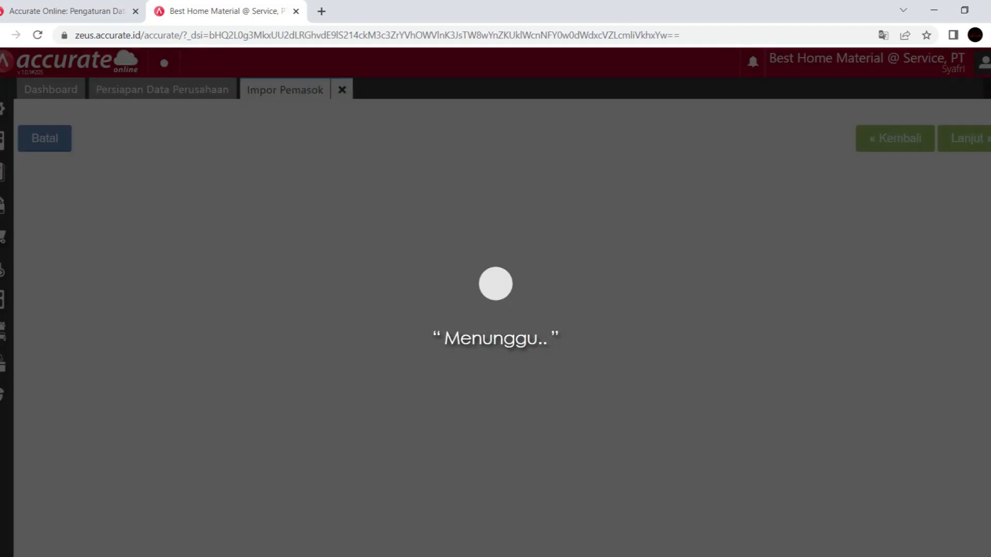
click(508, 324)
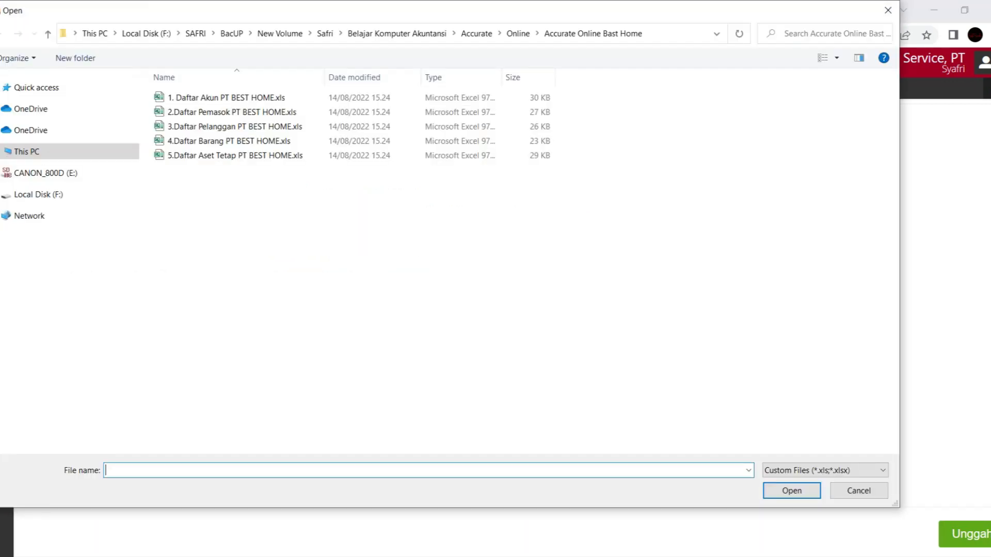
click(232, 112)
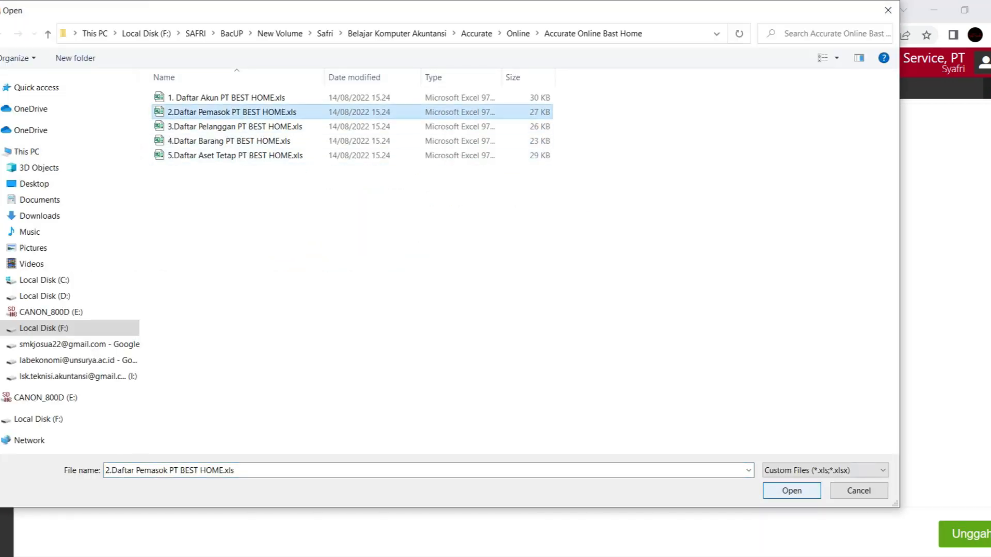
click(791, 491)
click(964, 535)
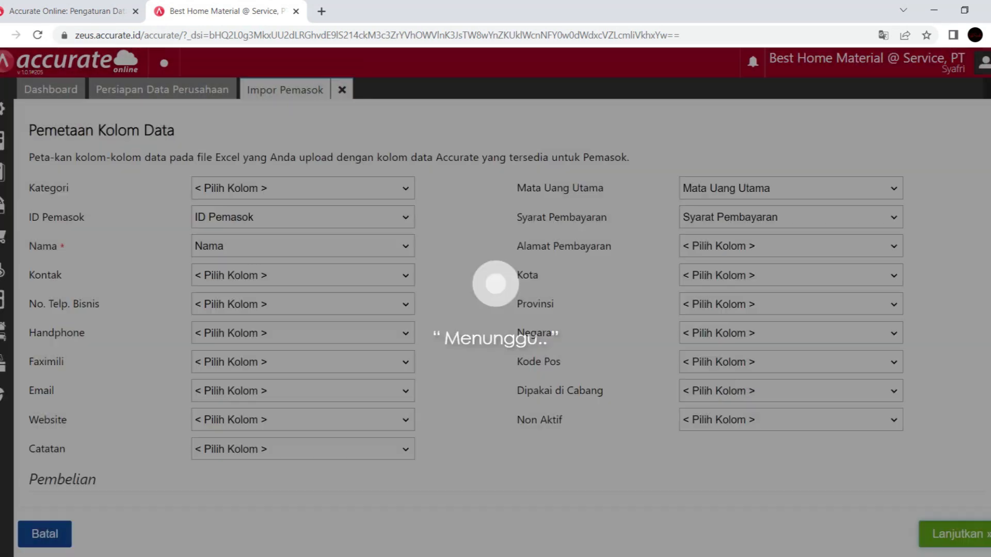
click(960, 534)
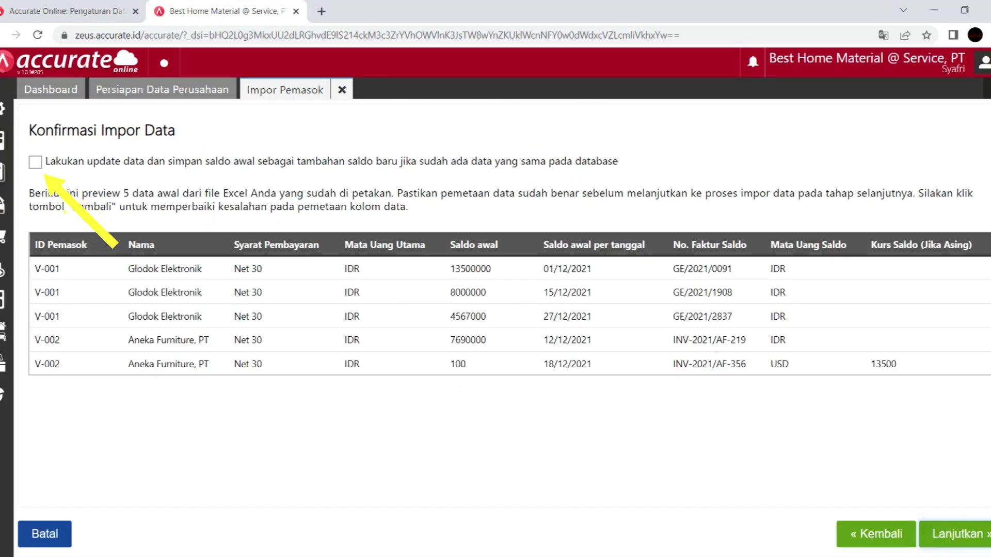
click(35, 162)
click(957, 534)
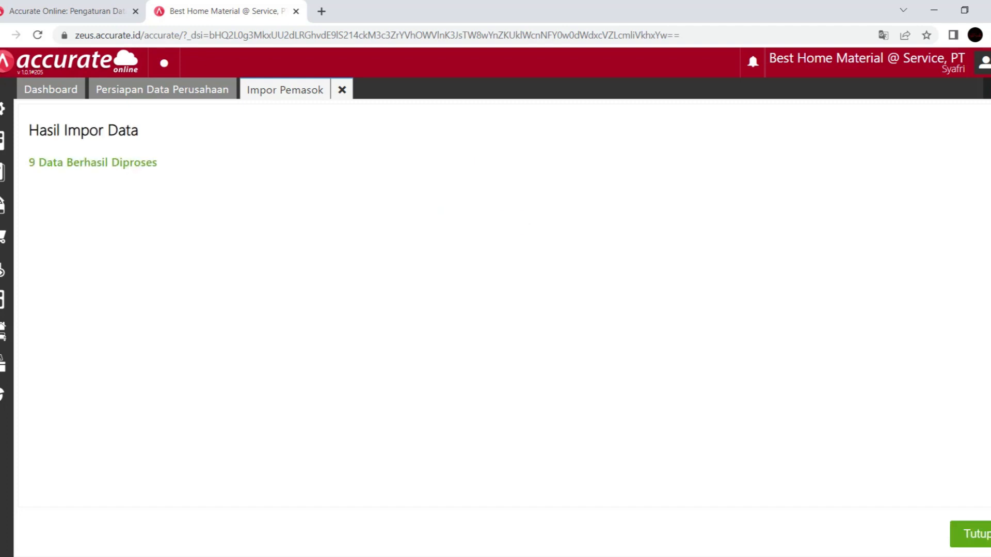
click(974, 534)
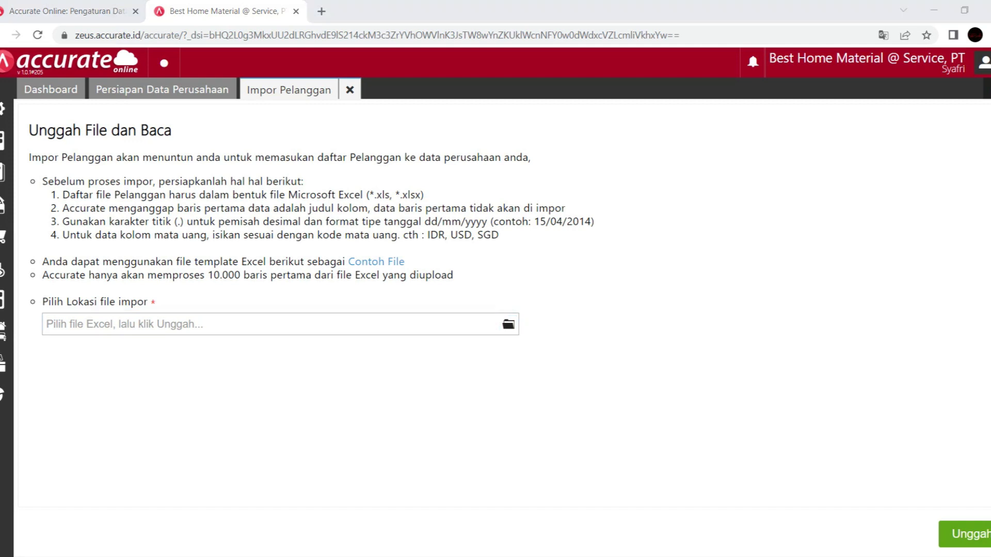
Step: Import the customers from "3.Daftar Pelanggan PT BEST HOME.xls", updating existing data and saving opening balances as additional balances
click(235, 127)
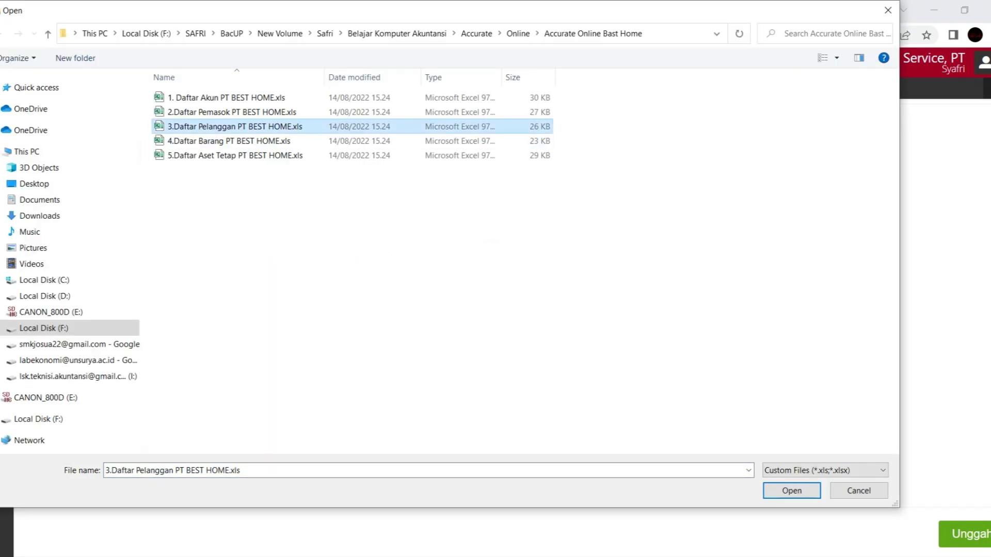
key(Return)
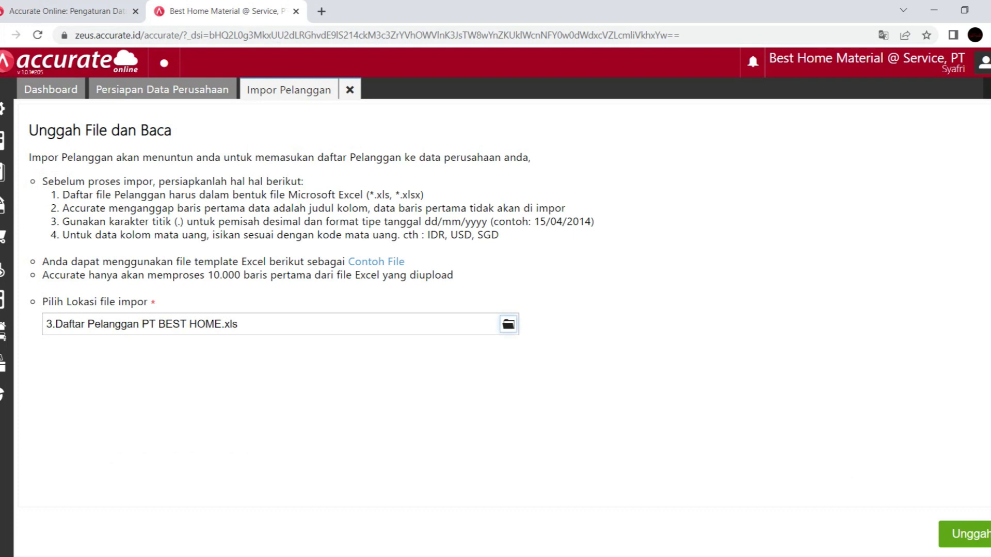
click(966, 534)
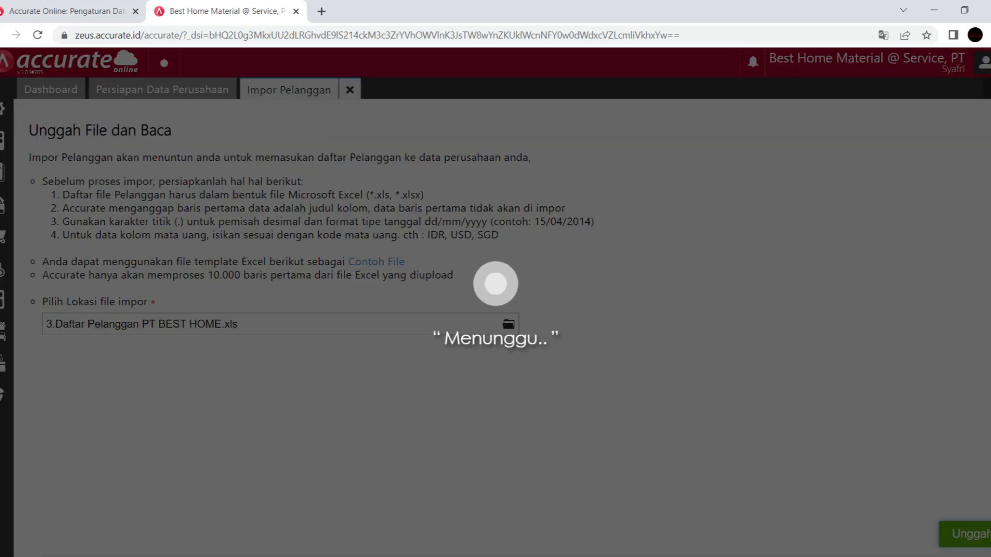
click(958, 534)
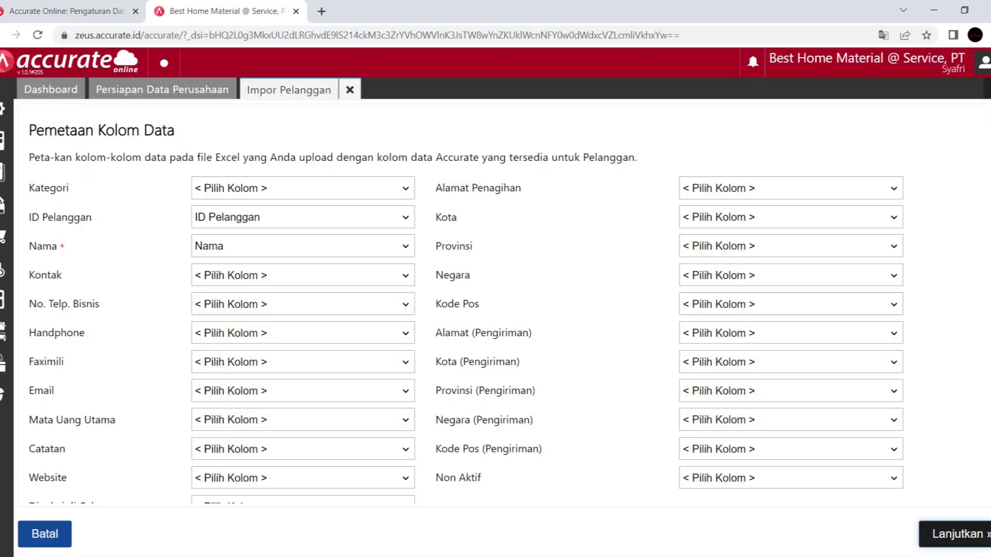
click(35, 162)
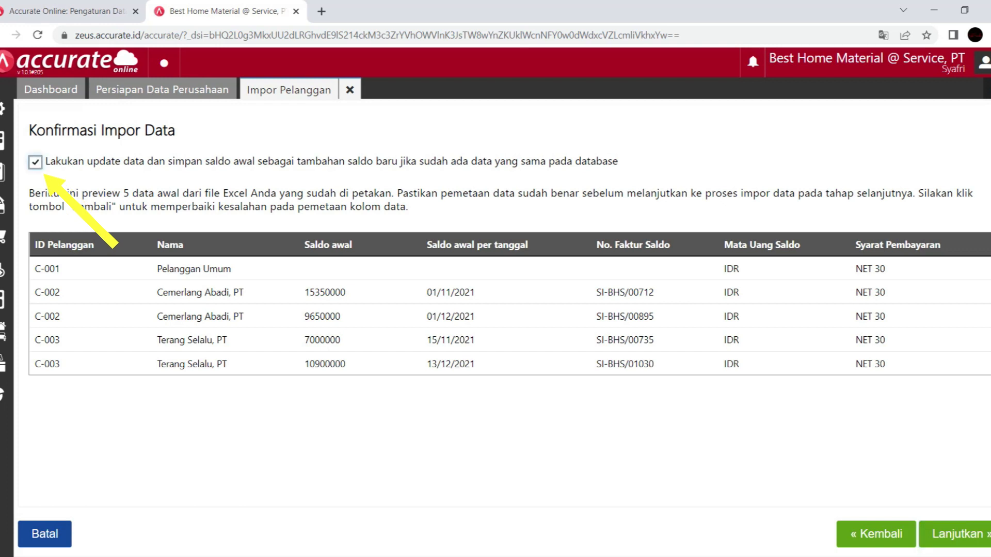
click(957, 534)
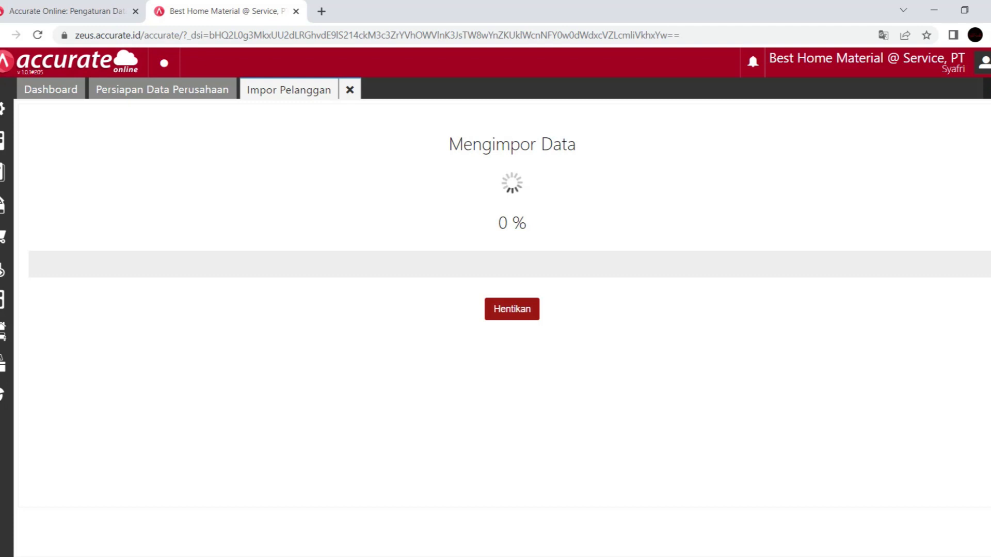
click(970, 534)
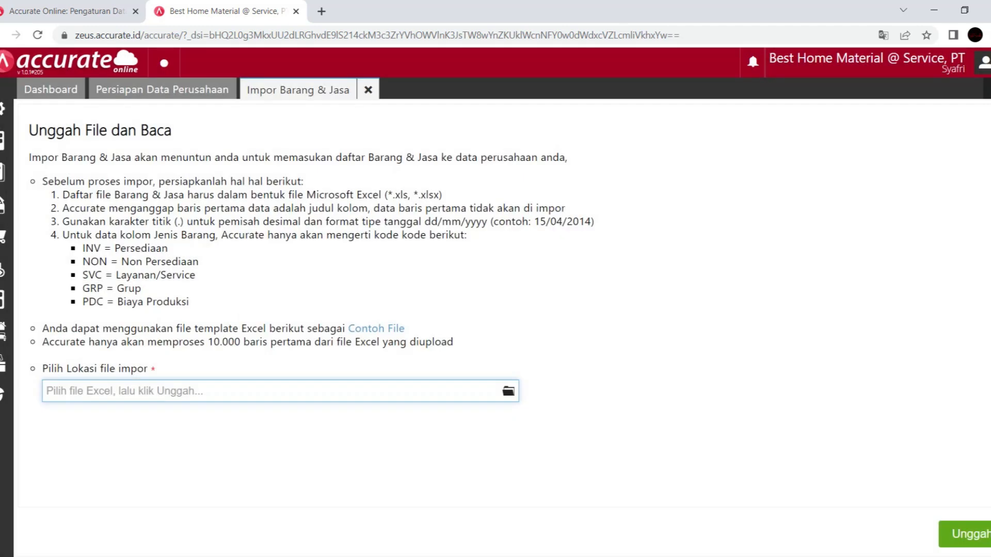
Step: Import goods and services from "4.Daftar Barang PT BEST HOME.xls", updating existing data and adding opening balances, and close the company data preparation page
click(509, 391)
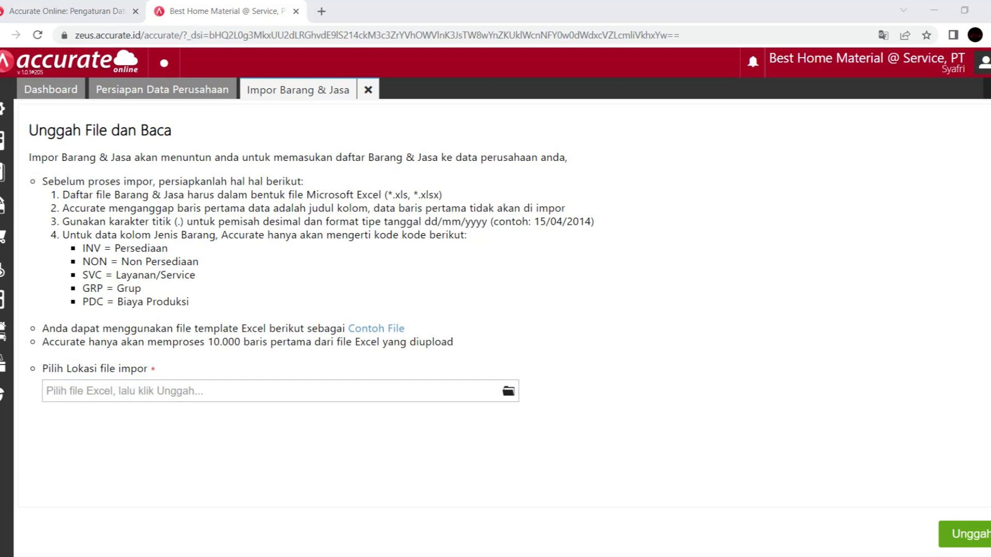
click(229, 141)
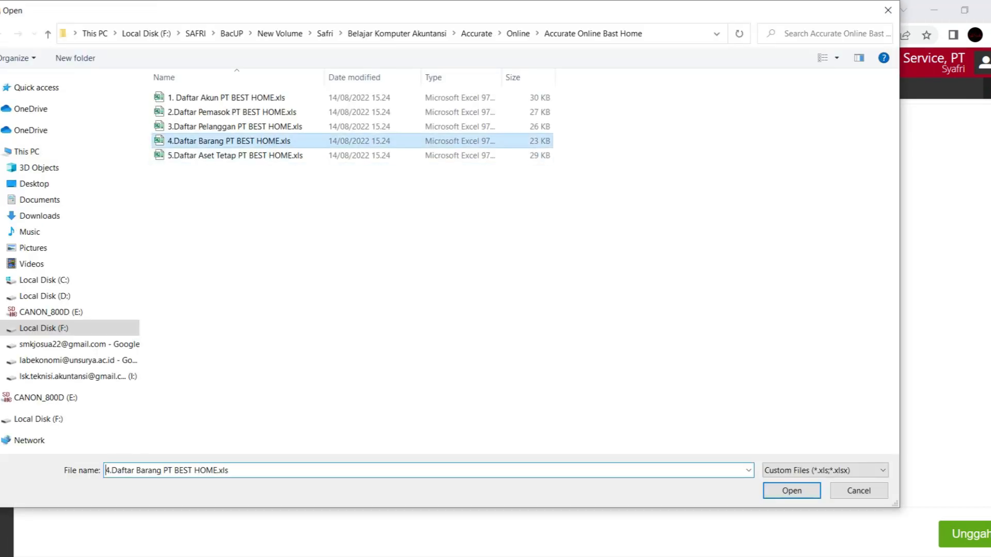
click(791, 491)
click(963, 534)
click(962, 534)
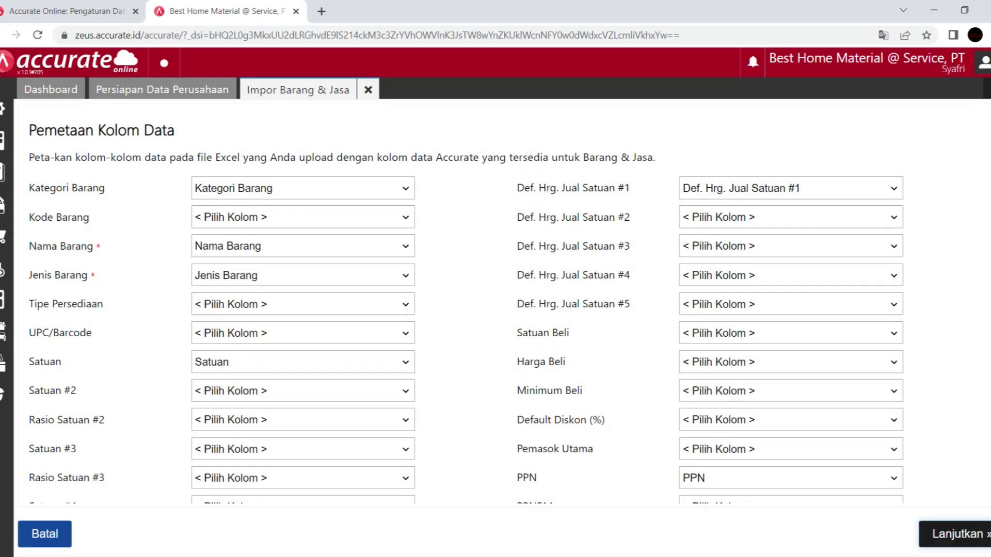
click(35, 162)
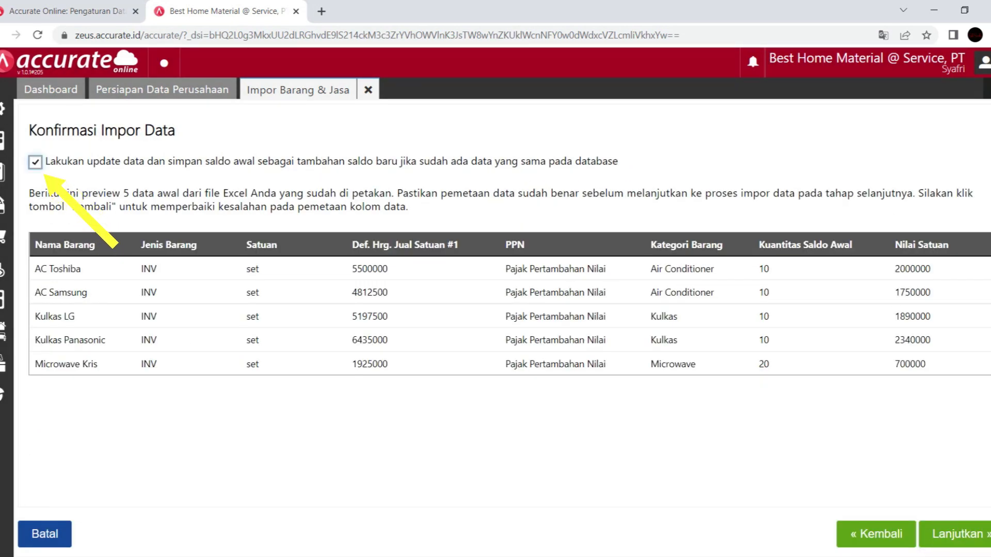
click(957, 534)
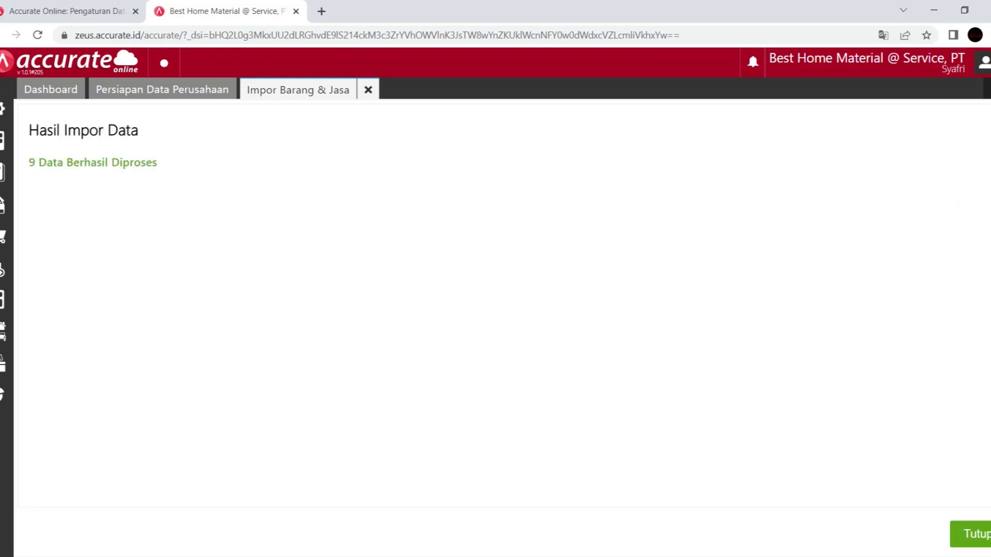
click(970, 534)
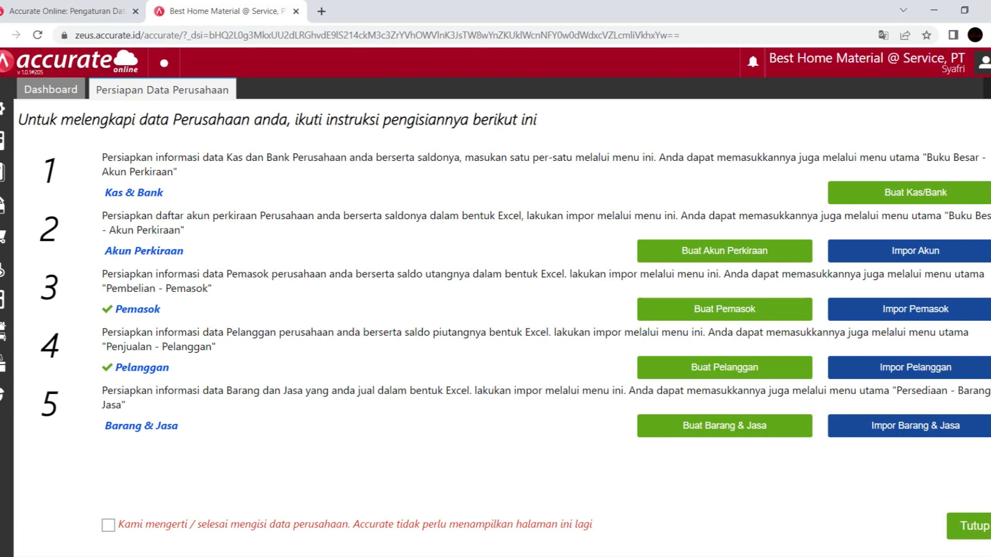
click(968, 526)
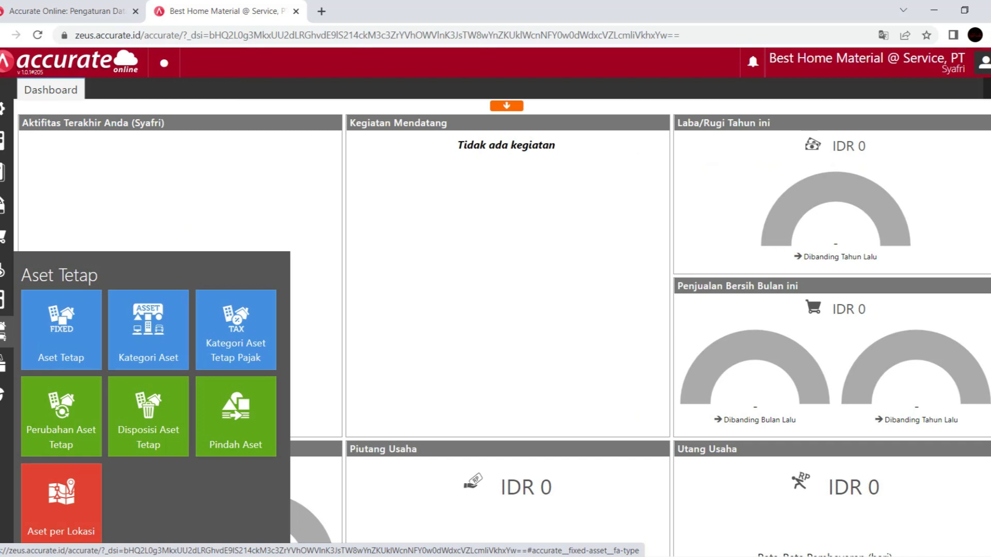
Step: Create the asset categories Tanah, Bangunan, Peralatan Kantor and Peralatan Toko
click(148, 330)
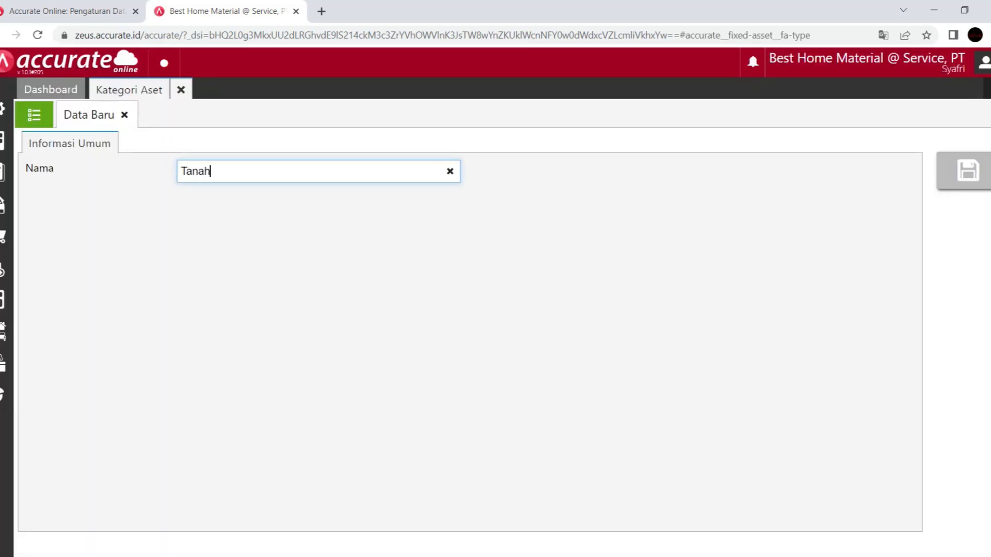
click(967, 171)
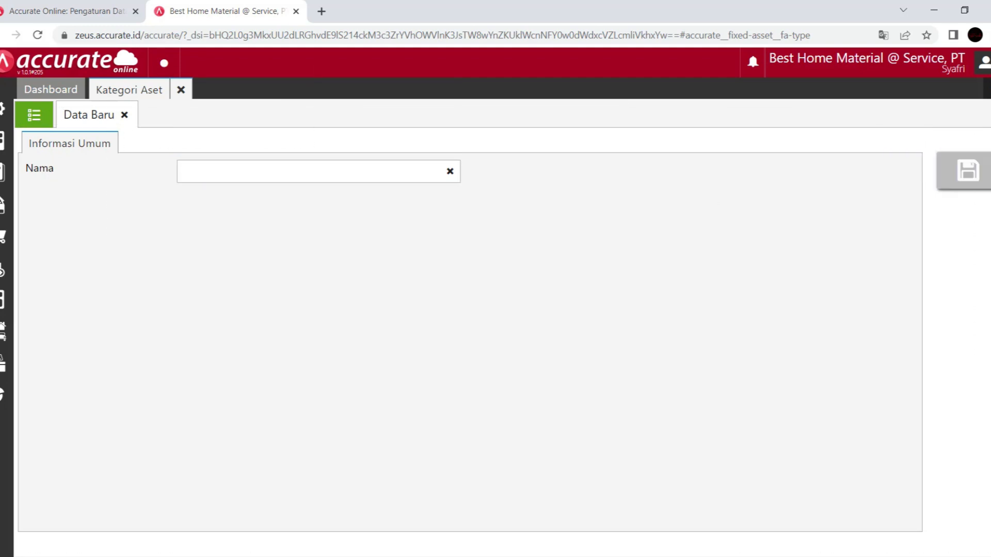
text(Bangunan)
key(ctrl+s)
text(Peralata)
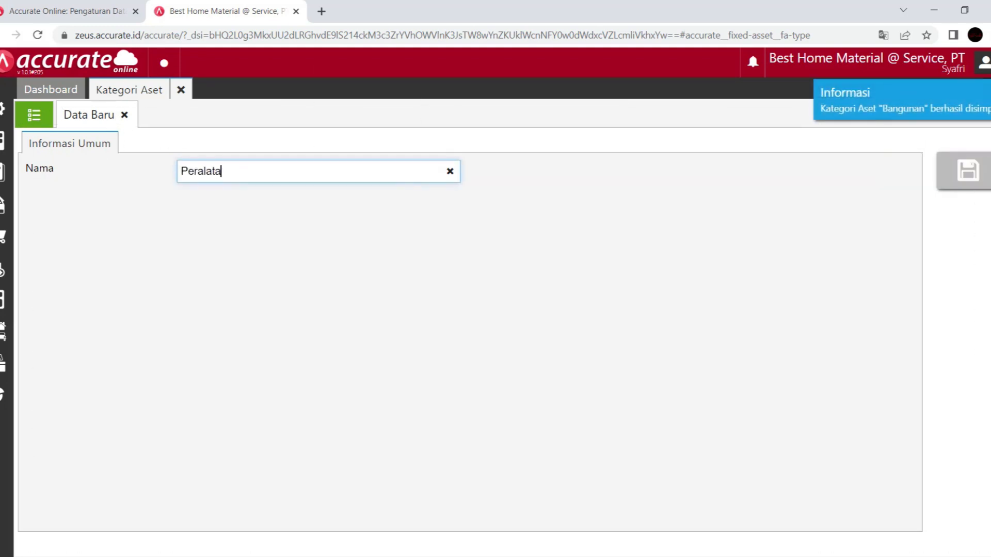
text(n Kantor)
key(ctrl+s)
text(Peralatan)
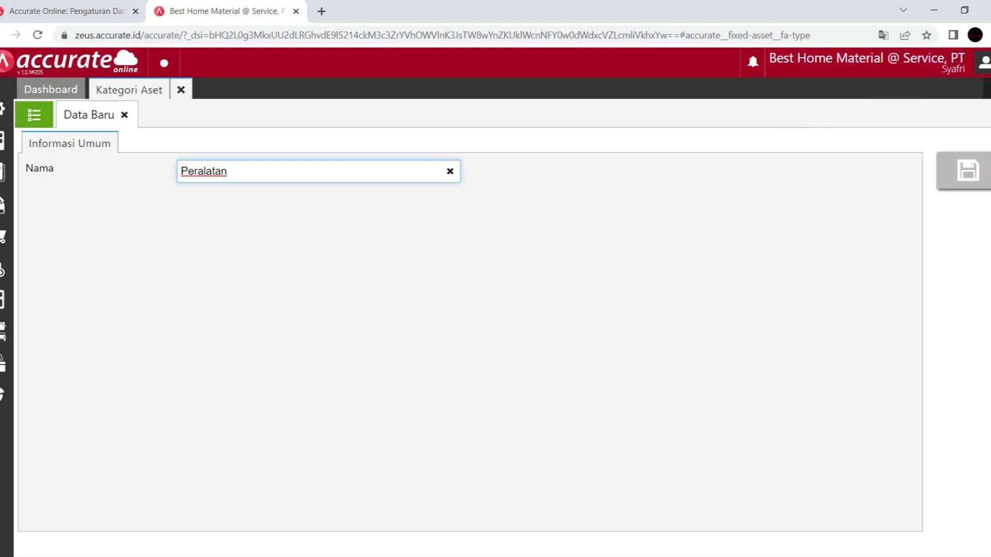
text( Toko)
key(ctrl+s)
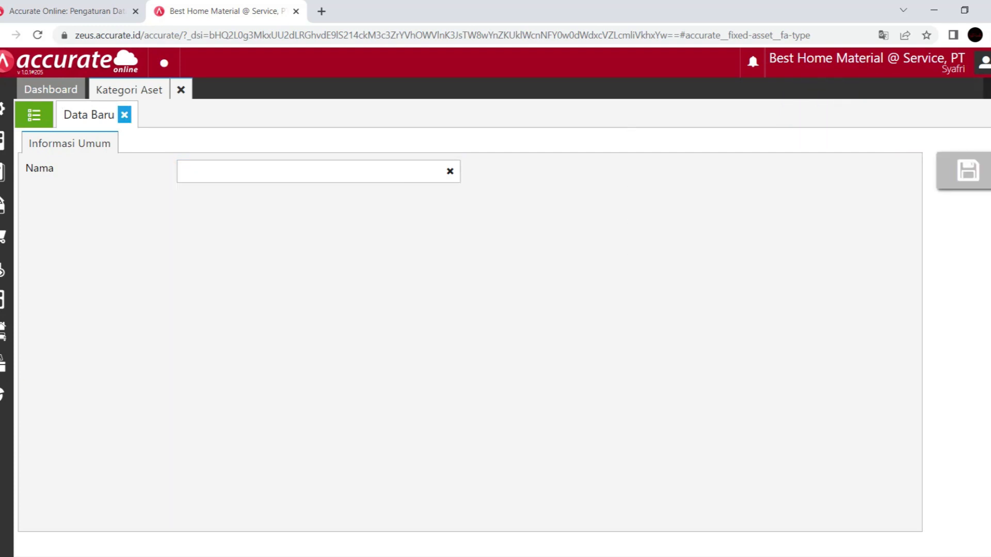
click(123, 114)
Step: Import the fixed assets from "5.Daftar Aset Tetap PT BEST HOME.xls" and close the fixed asset list
click(2, 331)
click(61, 330)
click(34, 115)
click(634, 174)
click(573, 201)
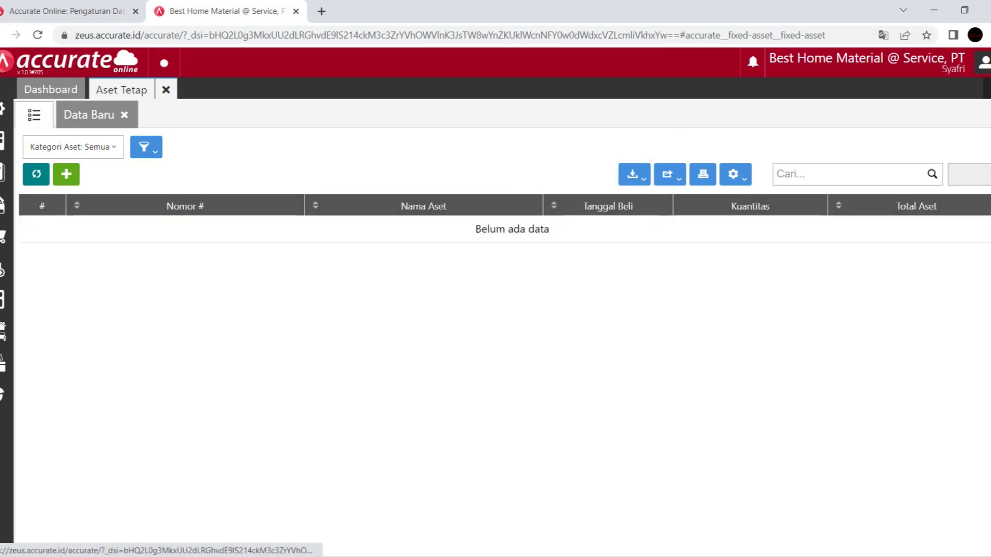
click(508, 338)
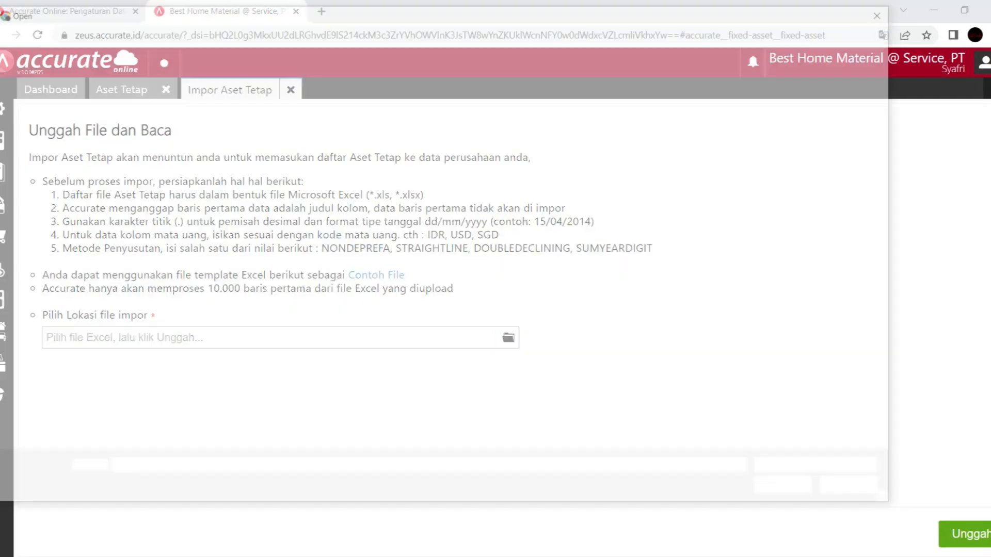
click(234, 155)
click(792, 491)
click(963, 534)
click(956, 534)
click(956, 534)
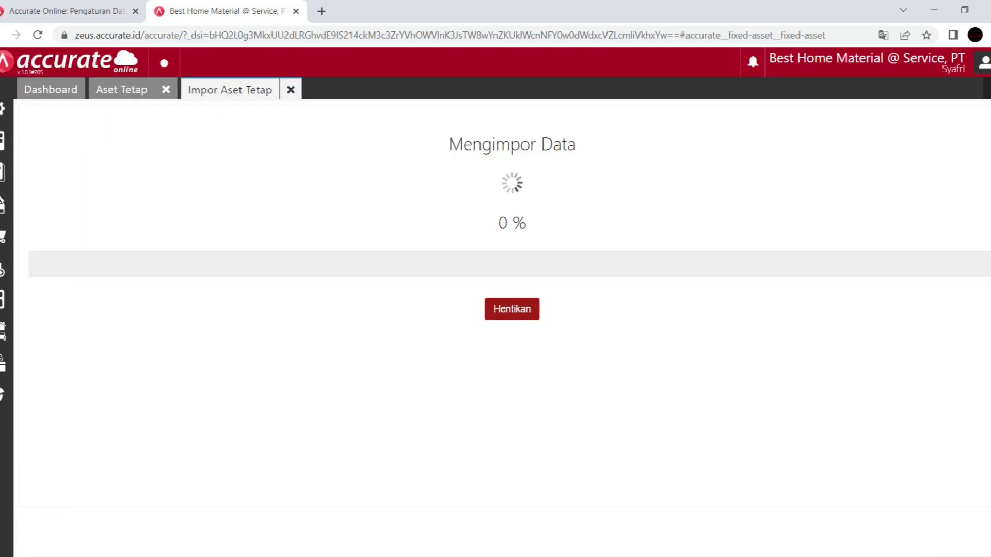
click(972, 534)
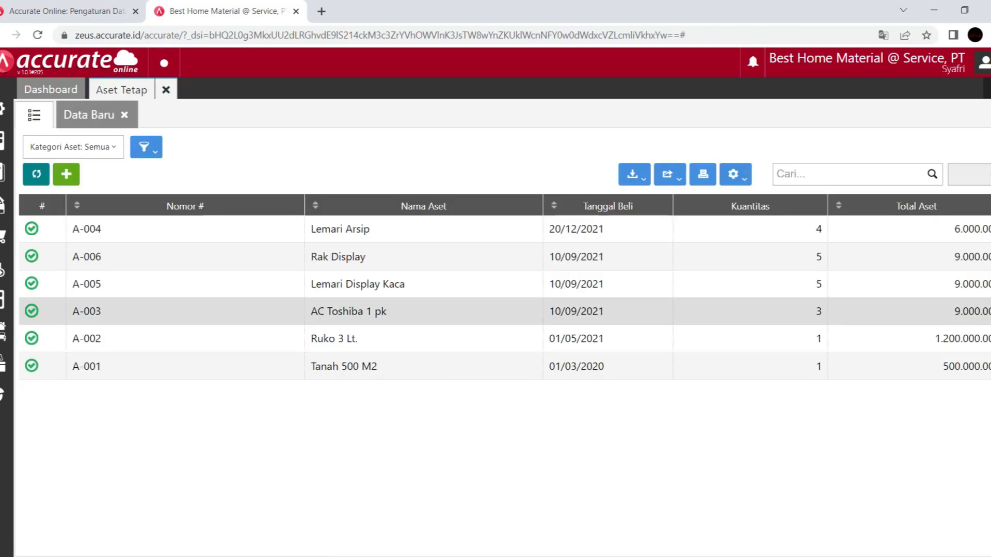
click(166, 90)
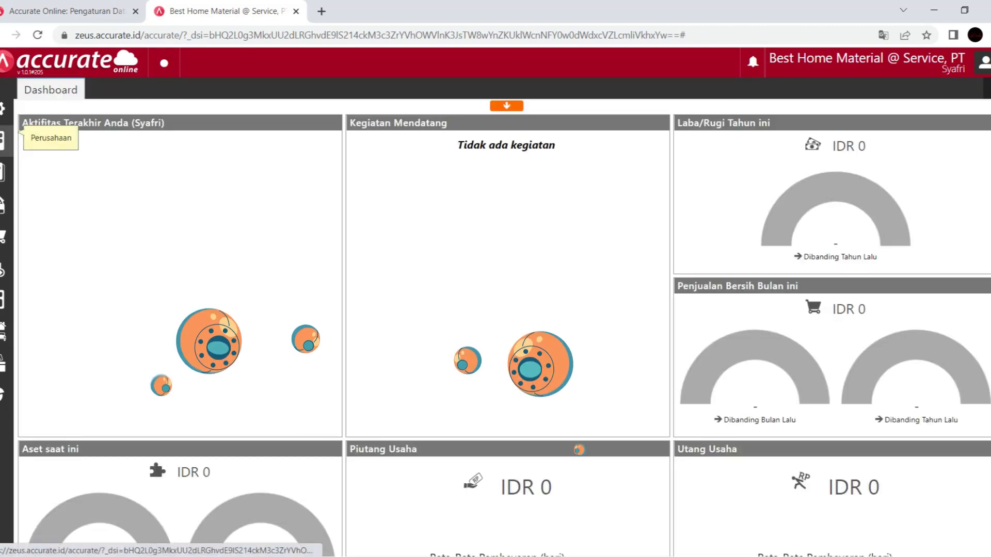
Step: Run and save the month-end process (Proses Akhir Bulan) for Desember 2021
click(3, 140)
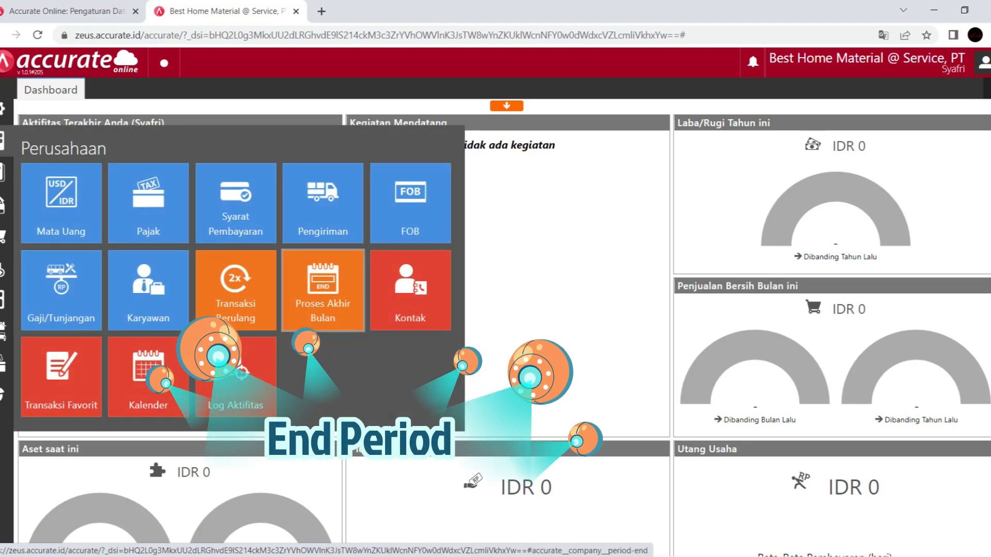
click(322, 290)
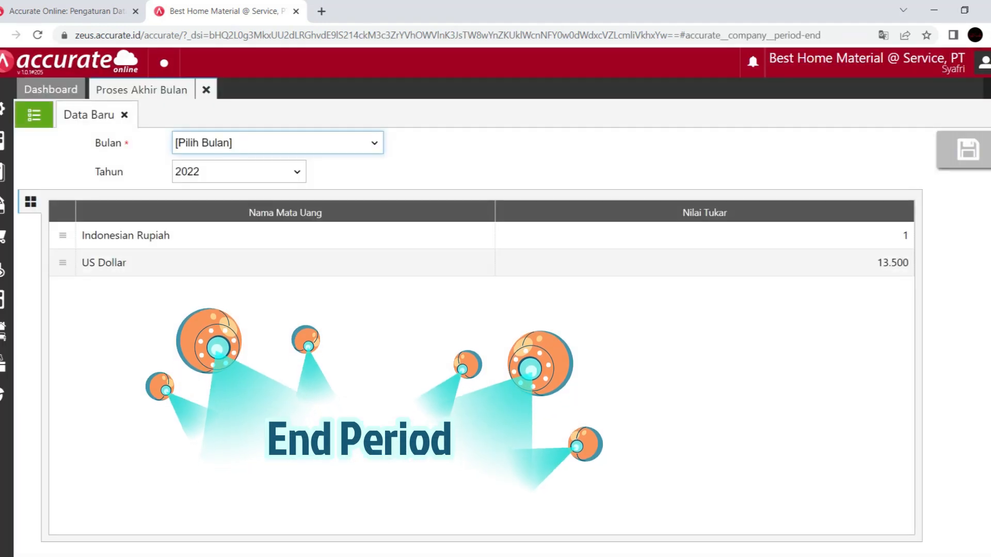
click(277, 143)
click(276, 317)
click(239, 172)
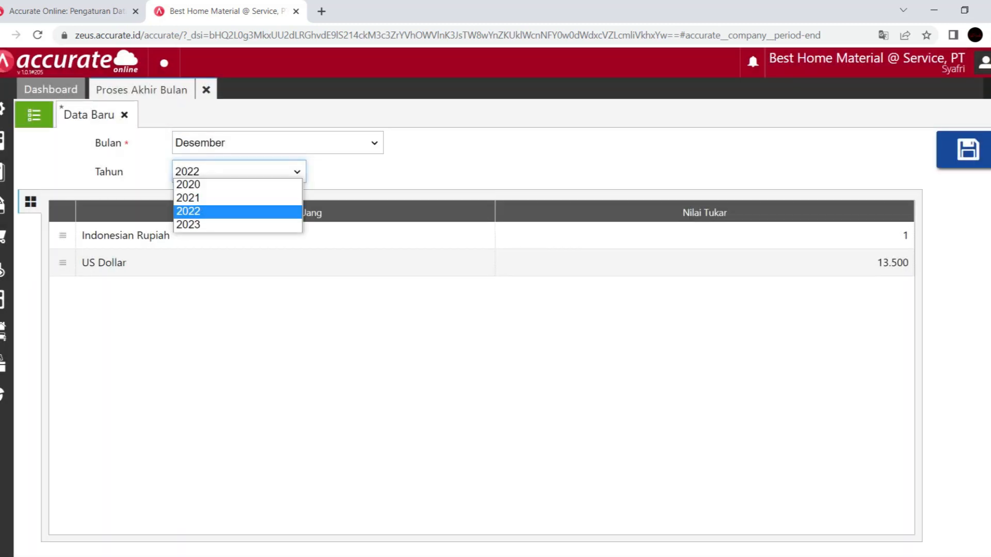
click(188, 198)
click(968, 149)
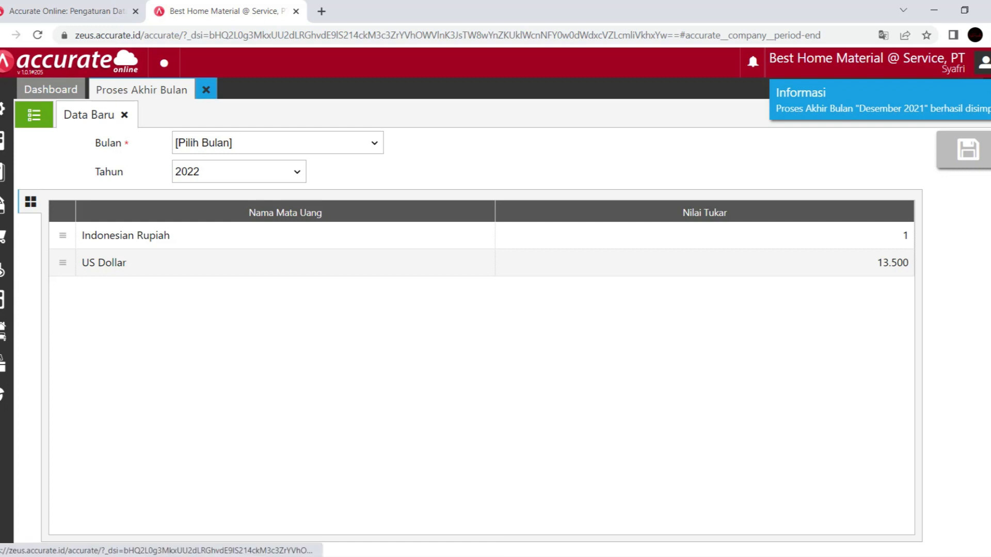
click(206, 90)
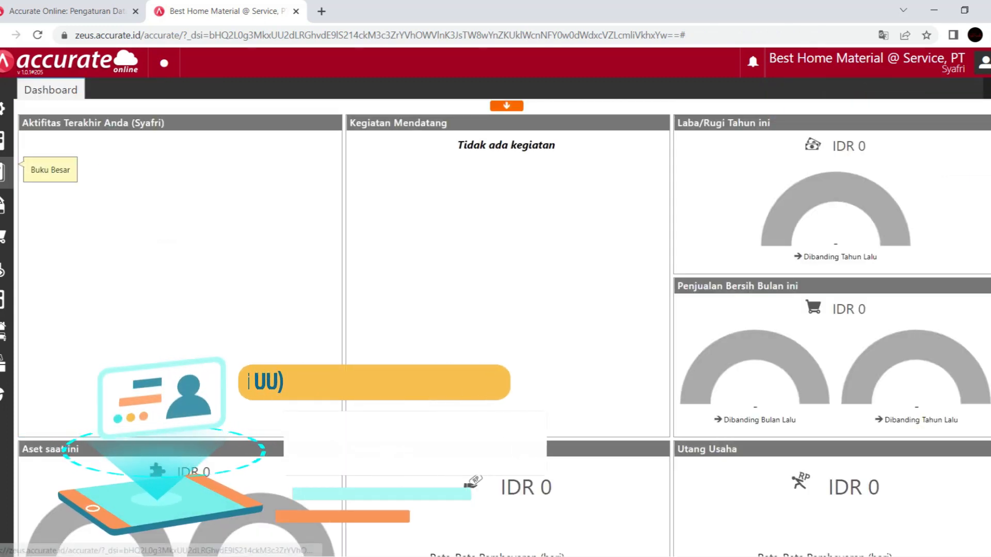
Step: Change the percentage of the Pajak Pertambahan Nilai tax record and save it
click(2, 140)
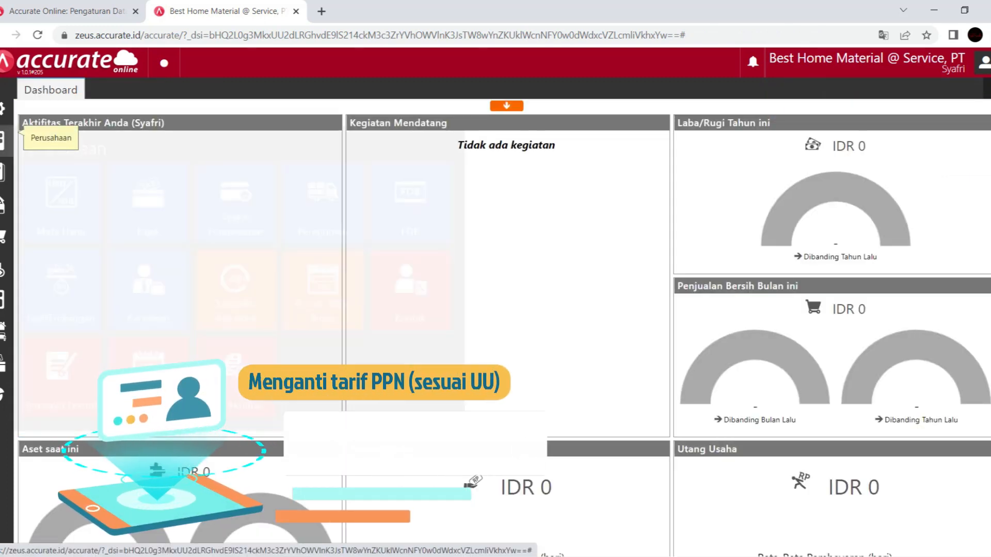
click(148, 203)
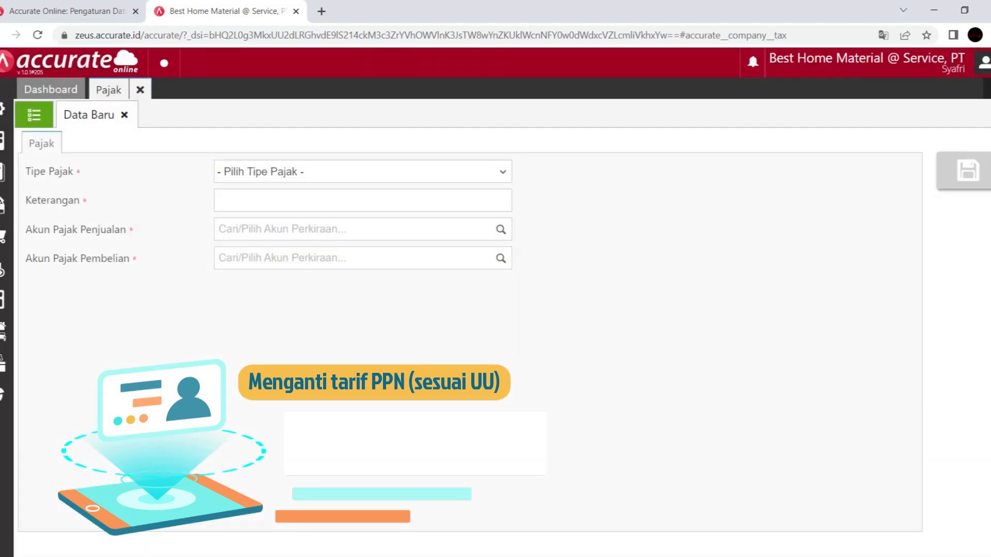
click(34, 115)
click(88, 229)
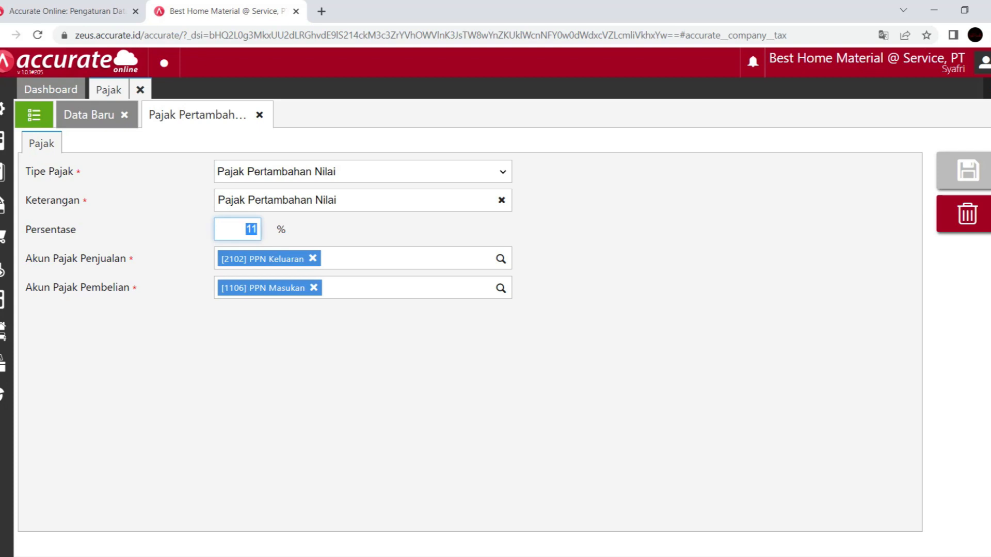
text(1)
click(968, 170)
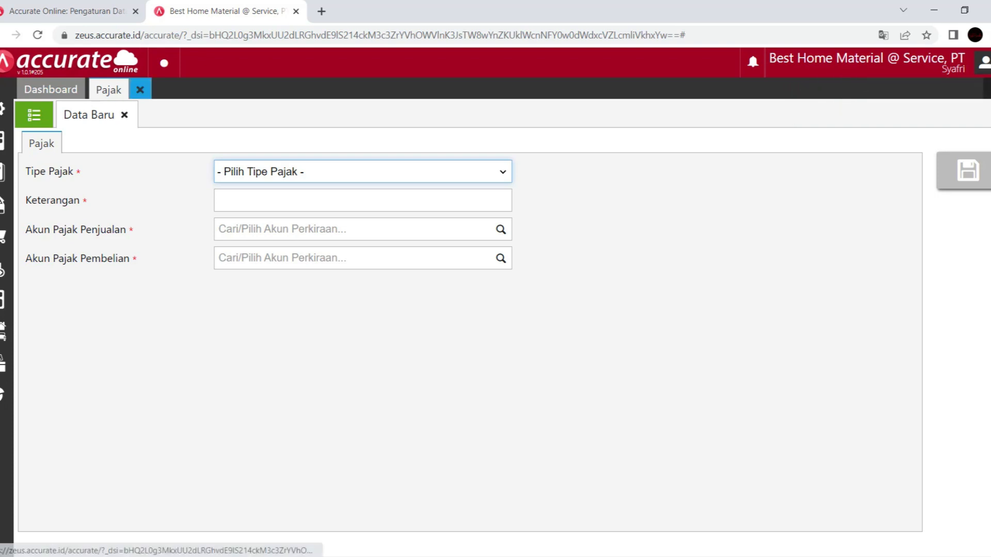
click(140, 90)
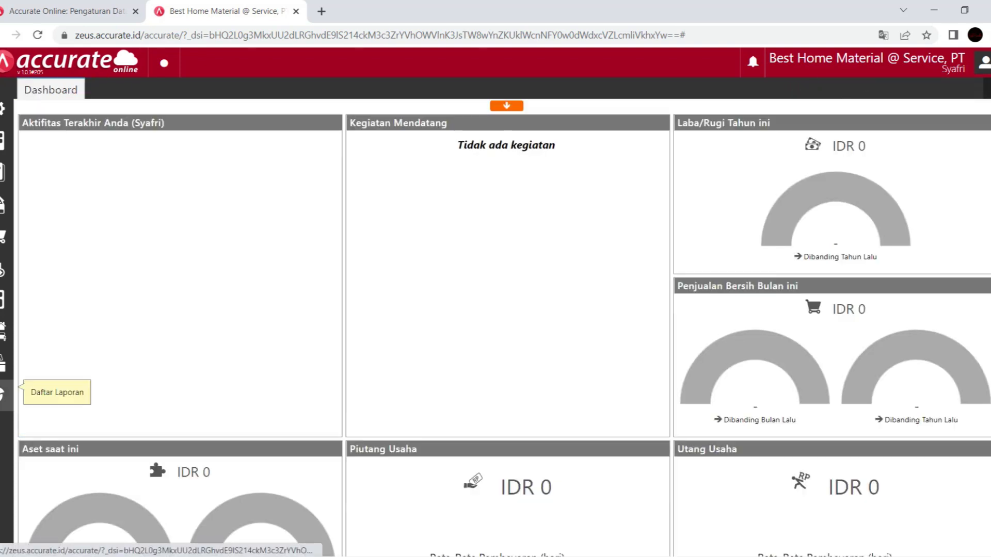
Step: Generate the Neraca (Induk Skontro) report as of 31/12/2021 with Tampilkan Akun Induk enabled
click(5, 395)
click(61, 416)
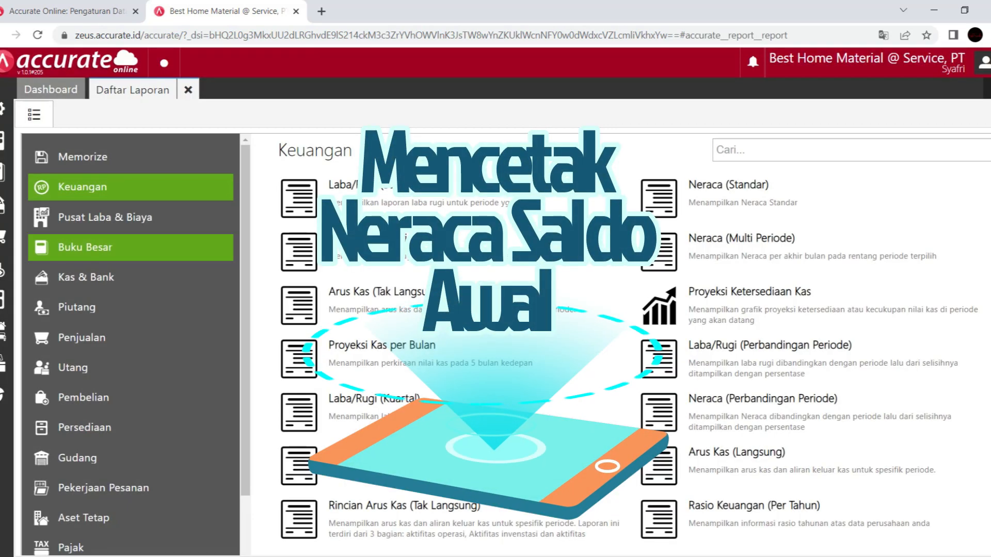
click(369, 454)
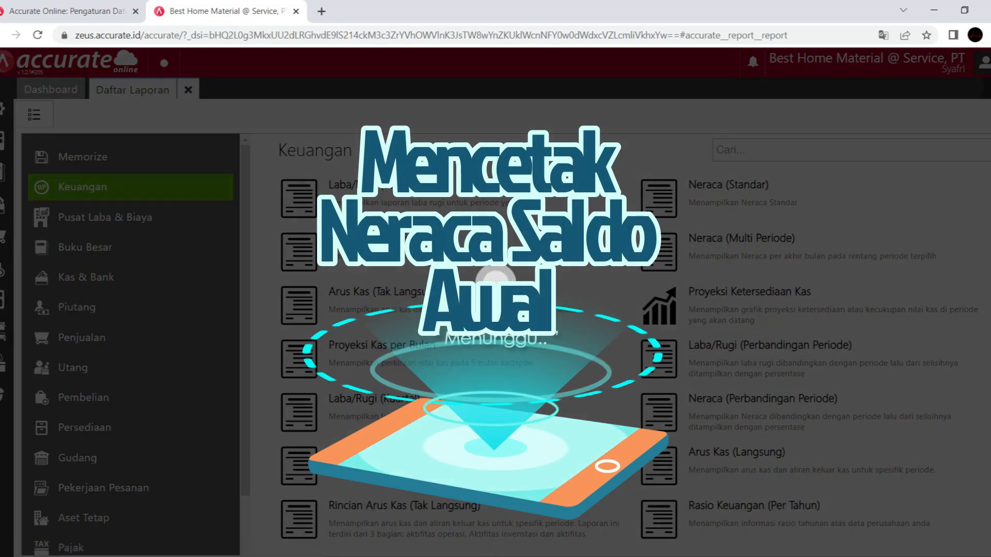
text(31/12/2021)
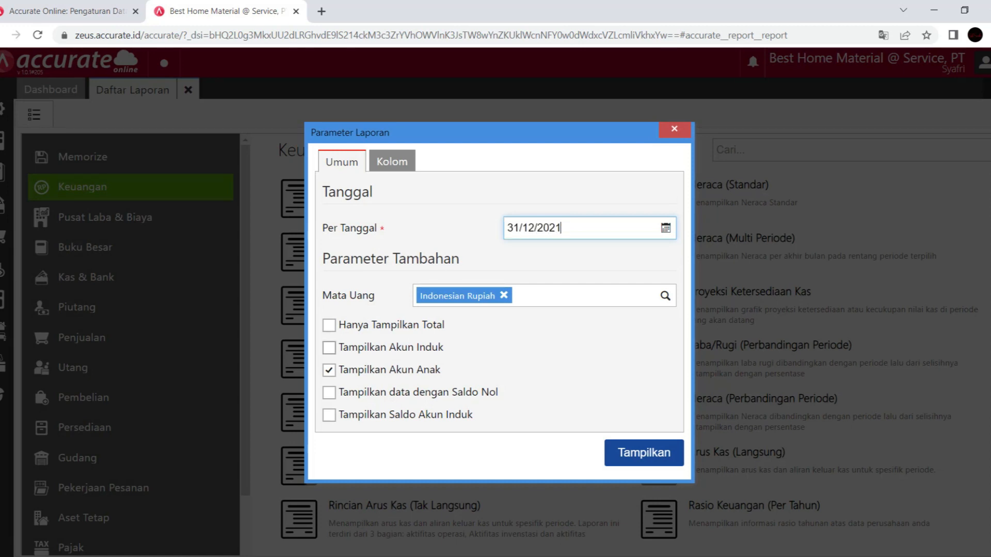
click(329, 348)
click(644, 453)
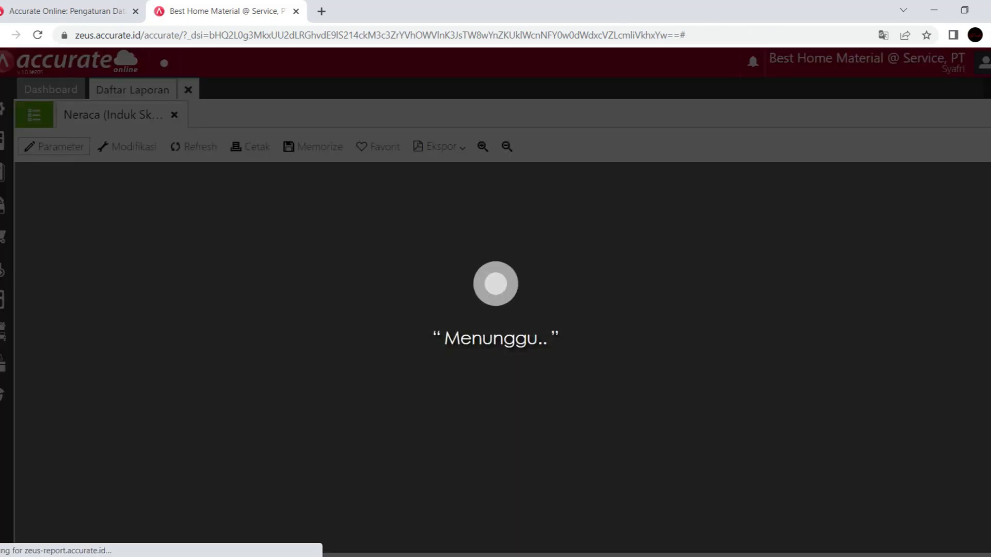
Step: Print the balance sheet to PDF, replacing "Neraca Saldo Awal.pdf" in the folder "Jawaban Kasus Best Home, PT"
scroll(495, 357, down, 3)
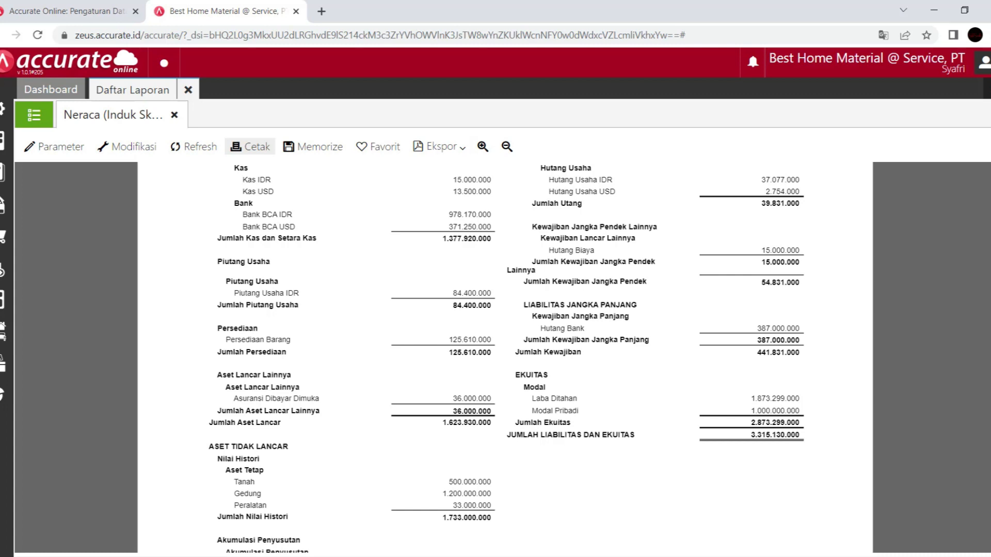
click(250, 146)
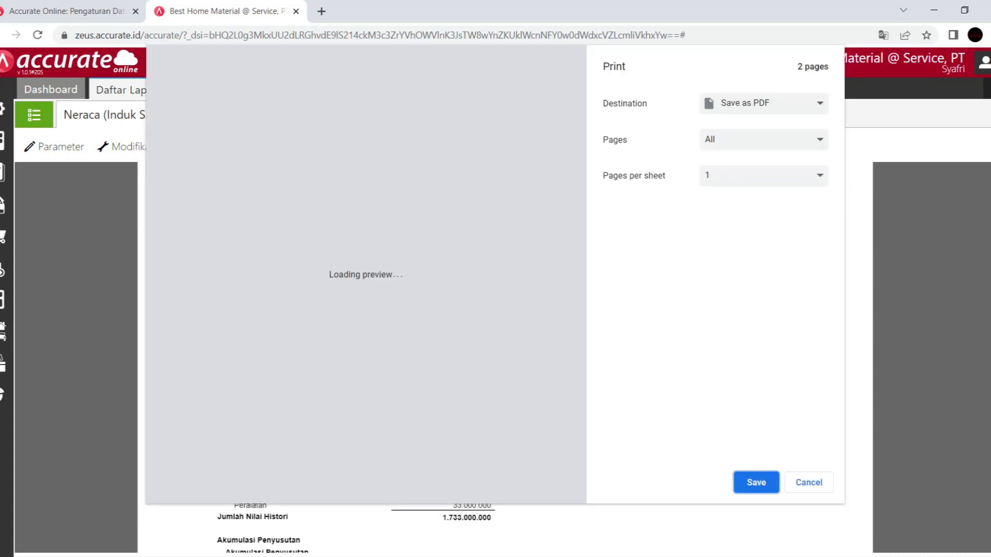
click(756, 483)
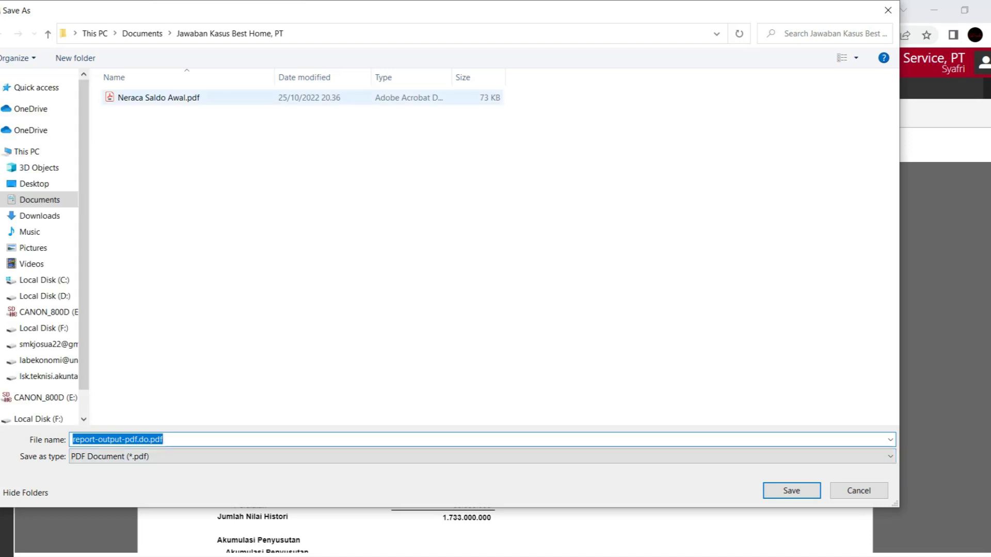
click(158, 98)
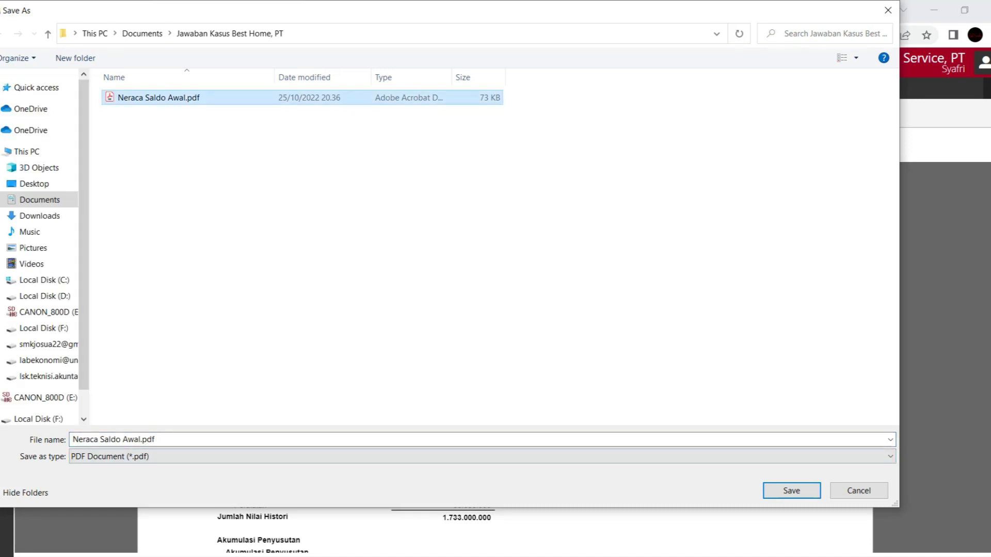
key(Return)
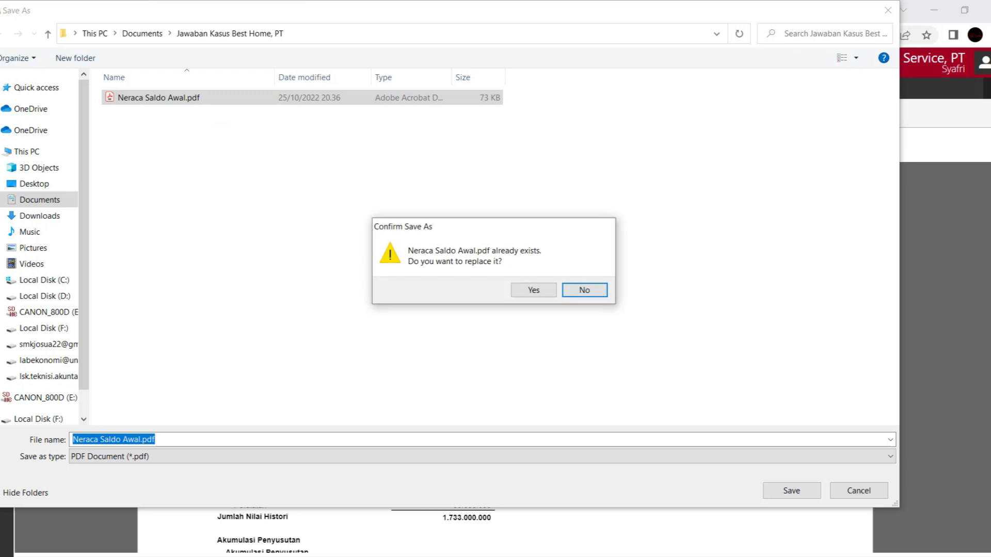
key(Left)
key(Return)
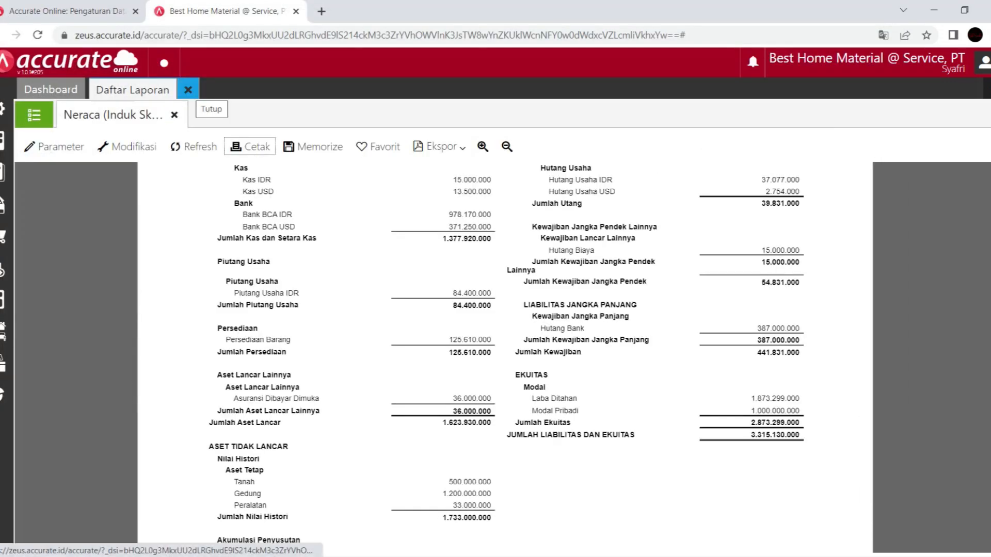
Step: Check both pages of the Neraca (Induk Skontro) report, and close the report and the report list
scroll(505, 356, up, 2)
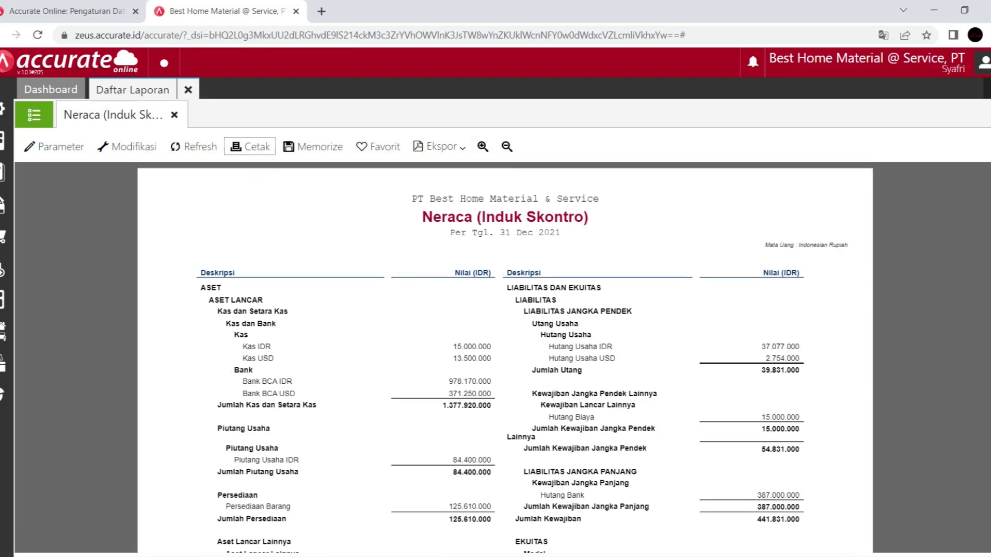
scroll(504, 356, down, 10)
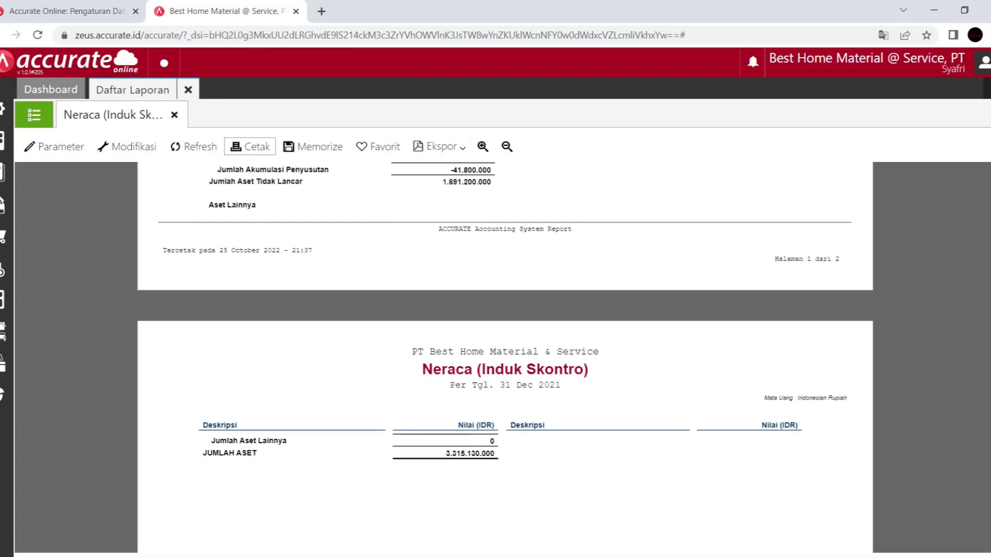
click(175, 115)
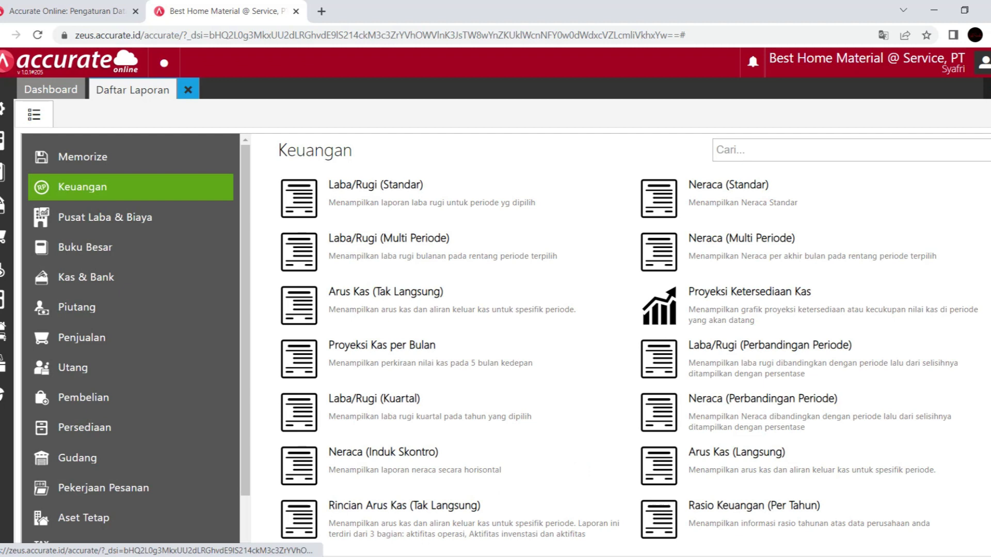
click(188, 90)
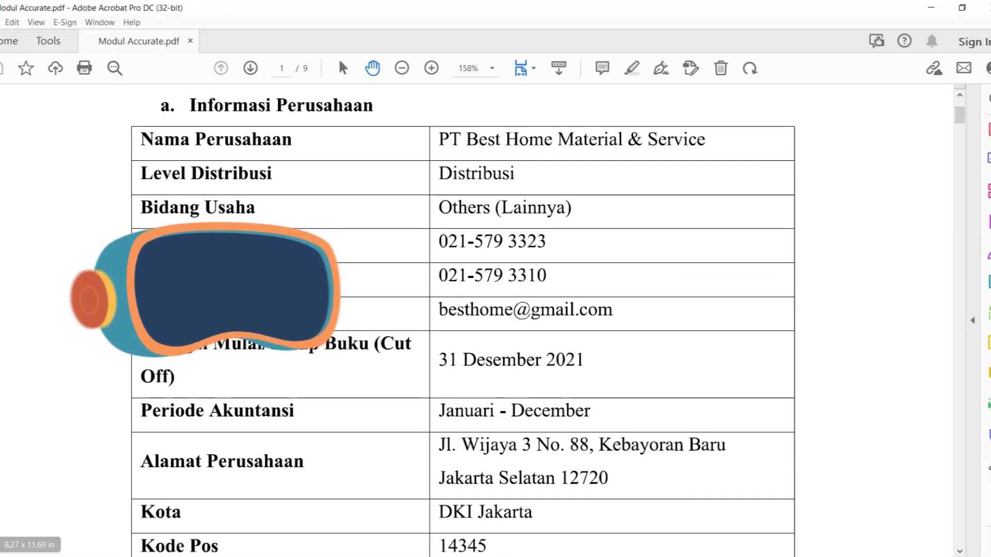
Step: Look through "Modul Accurate.pdf" for the January 2022 transactions in Bagian 2
scroll(464, 310, down, 5)
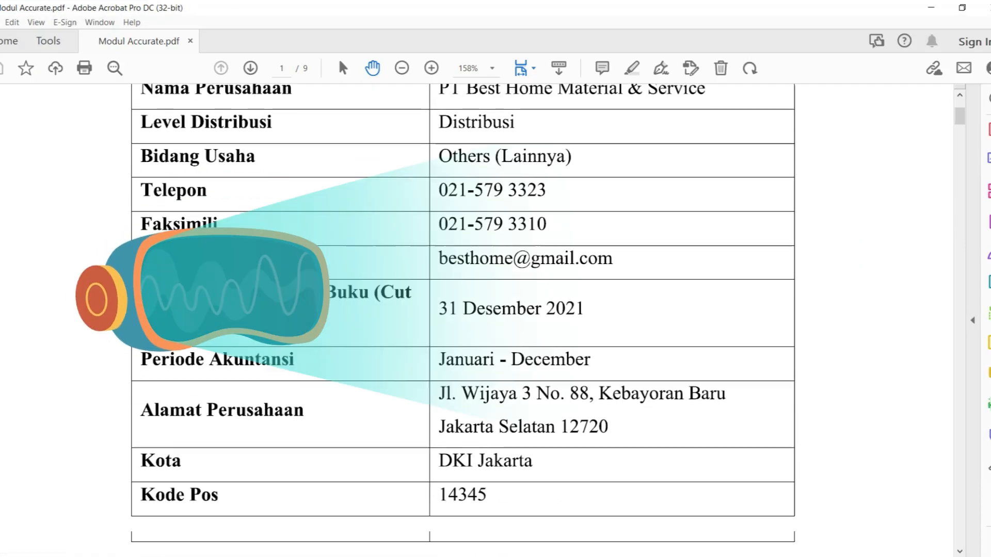
scroll(465, 309, down, 8)
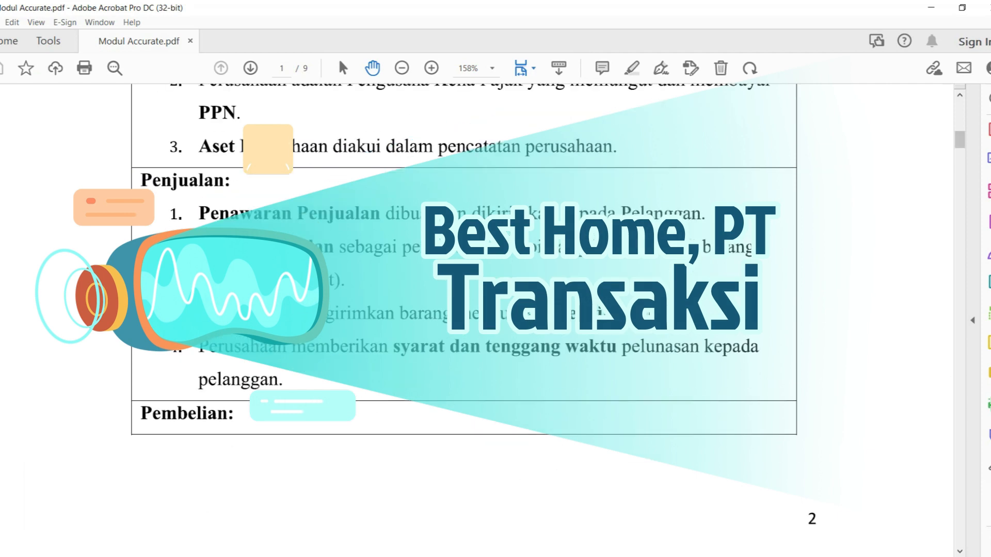
scroll(464, 310, down, 7)
scroll(465, 310, down, 20)
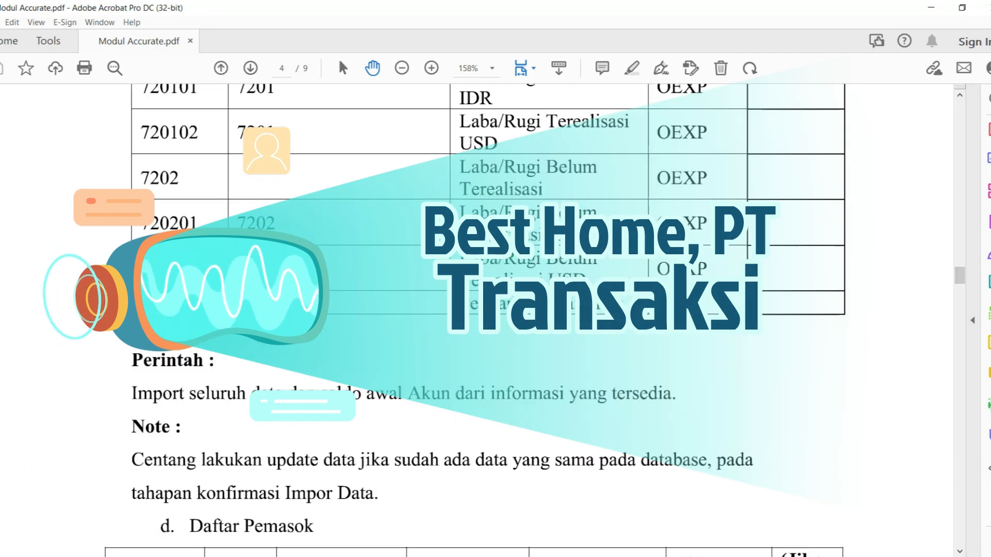
scroll(464, 309, down, 2)
scroll(465, 310, down, 20)
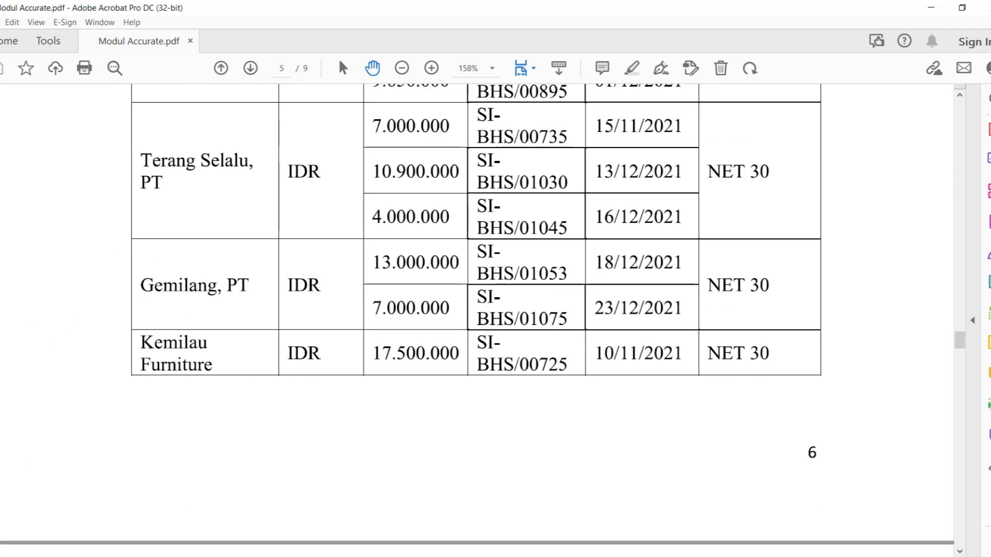
scroll(464, 310, down, 20)
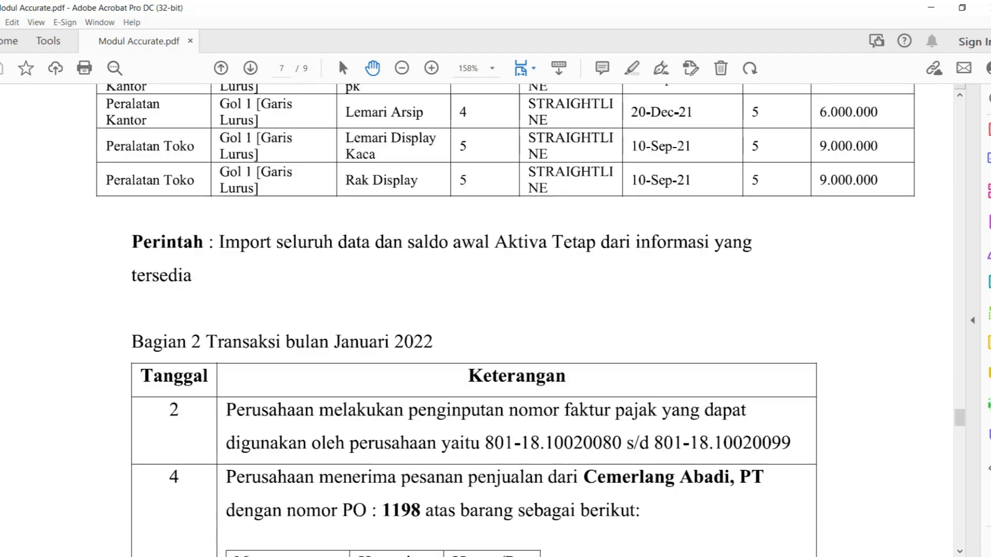
scroll(465, 309, down, 2)
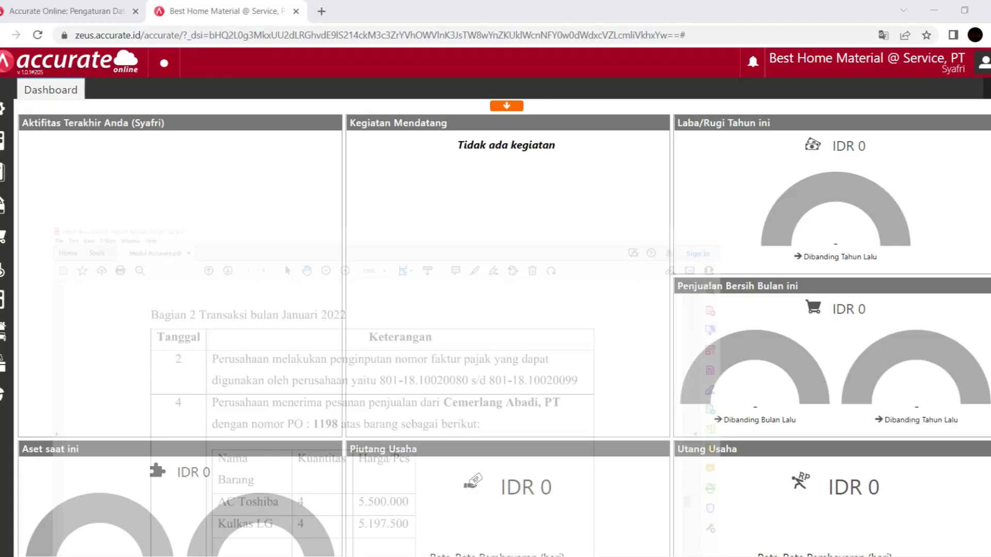
Step: Create a new Penomoran Faktur Pajak record in Accurate Online with starting number 801-18.10020080
click(4, 364)
click(61, 330)
text(801-18.)
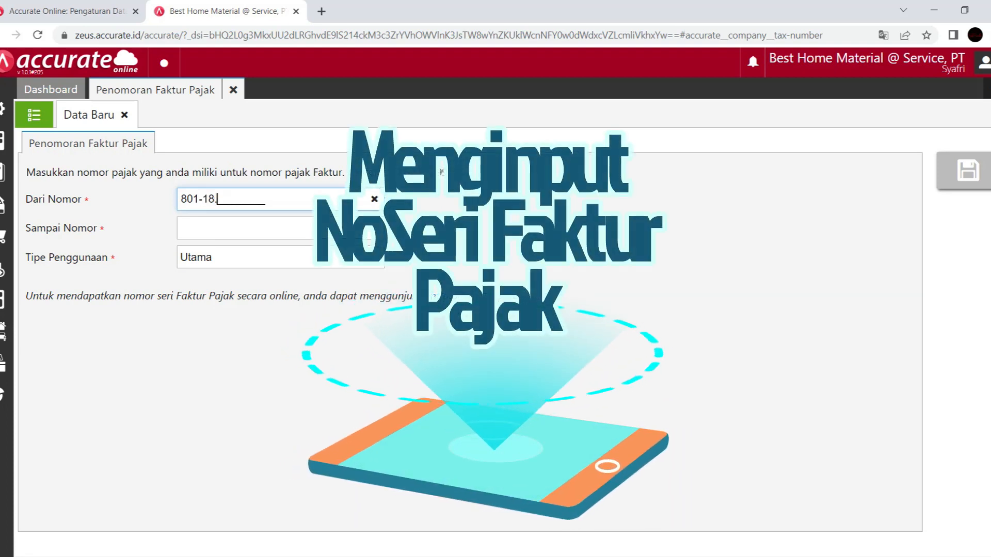
text(1002)
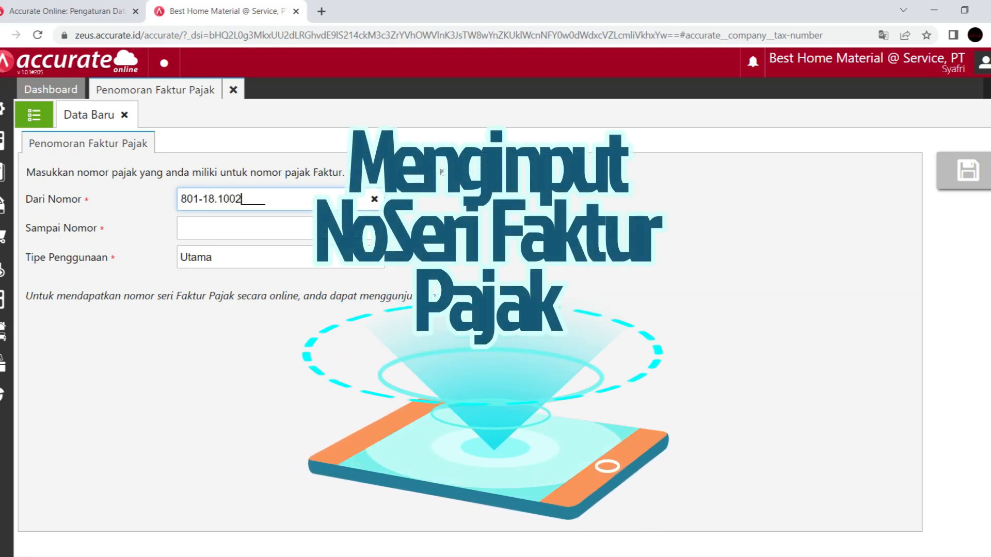
text(0080)
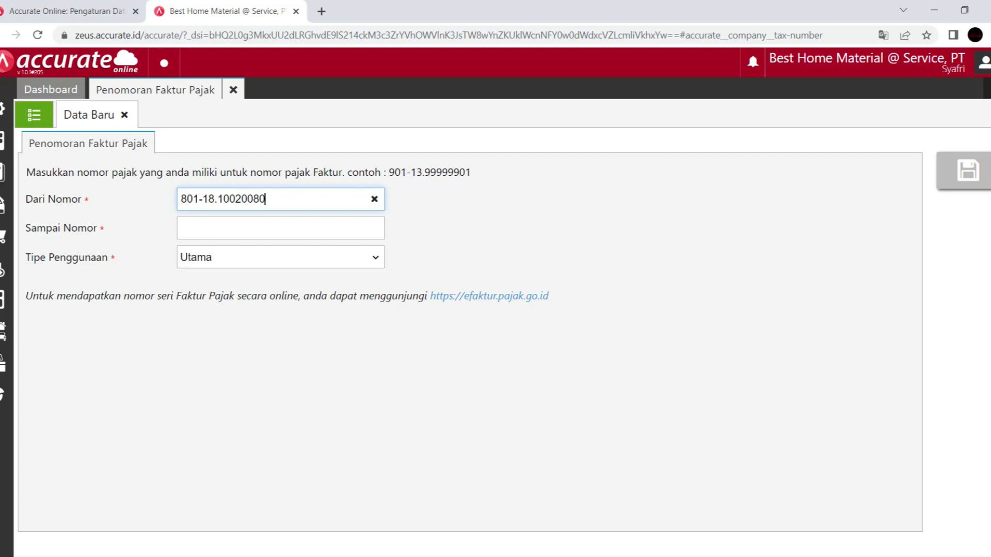
Step: Set the tax invoice range's ending number to 801-18.10020099, save the record and close the form
drag(266, 199, 179, 200)
key(ctrl+c)
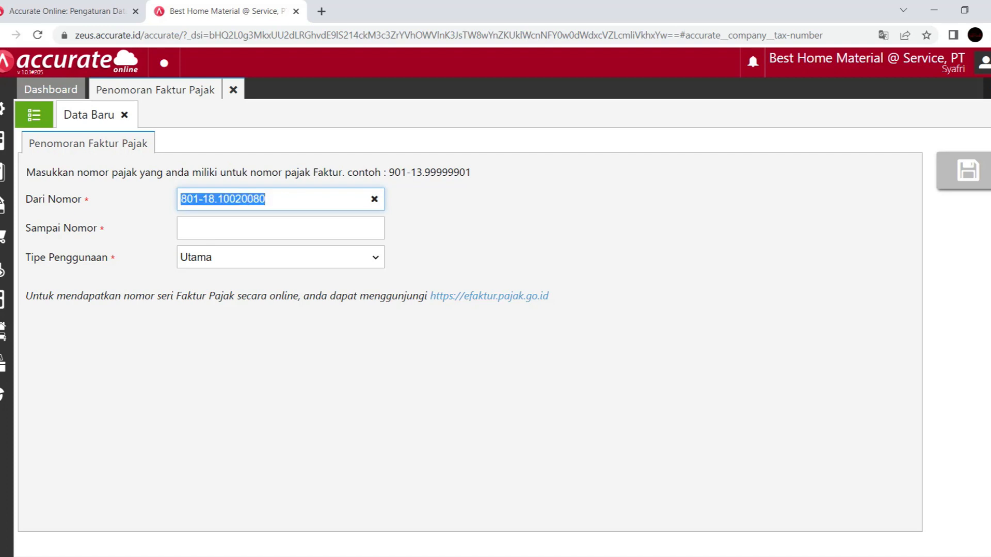
click(190, 228)
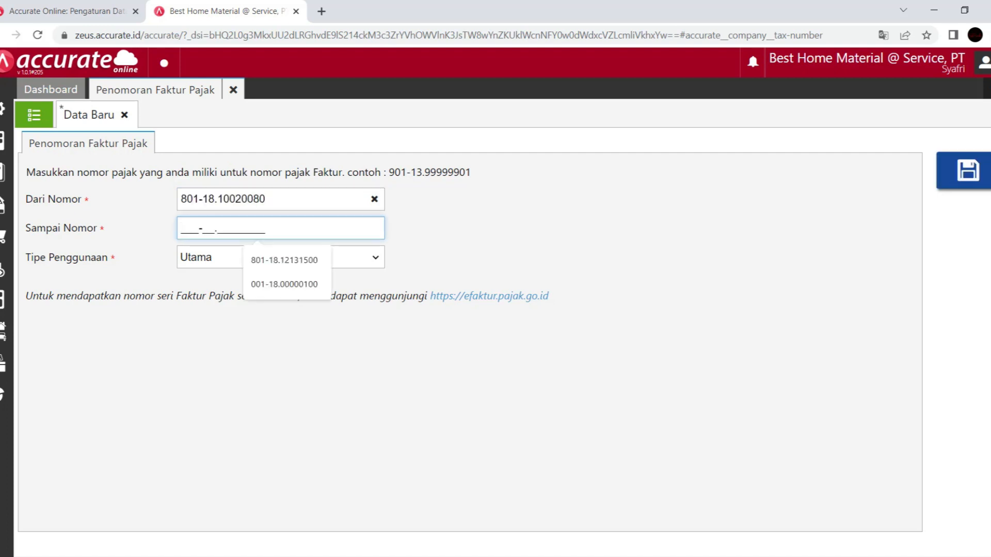
key(ctrl+v)
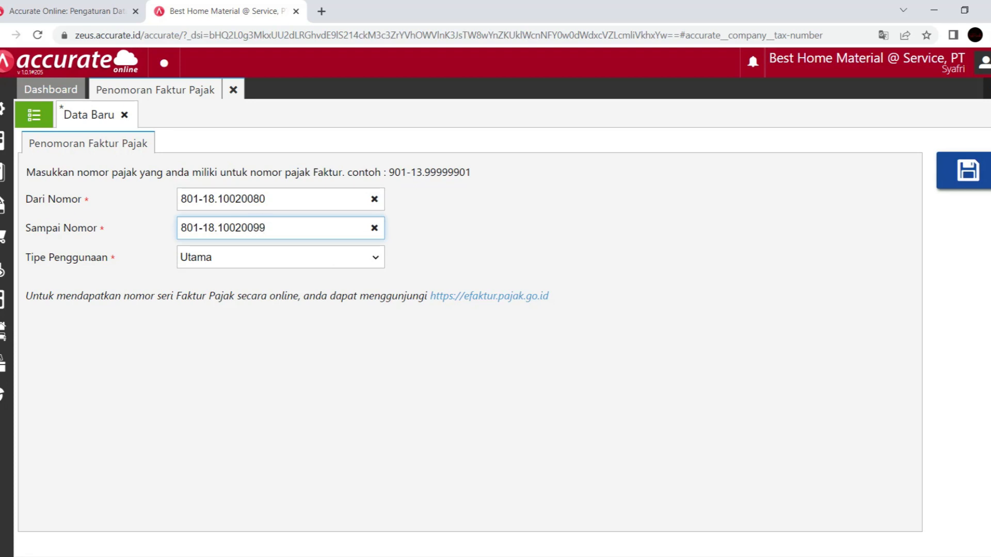
click(967, 170)
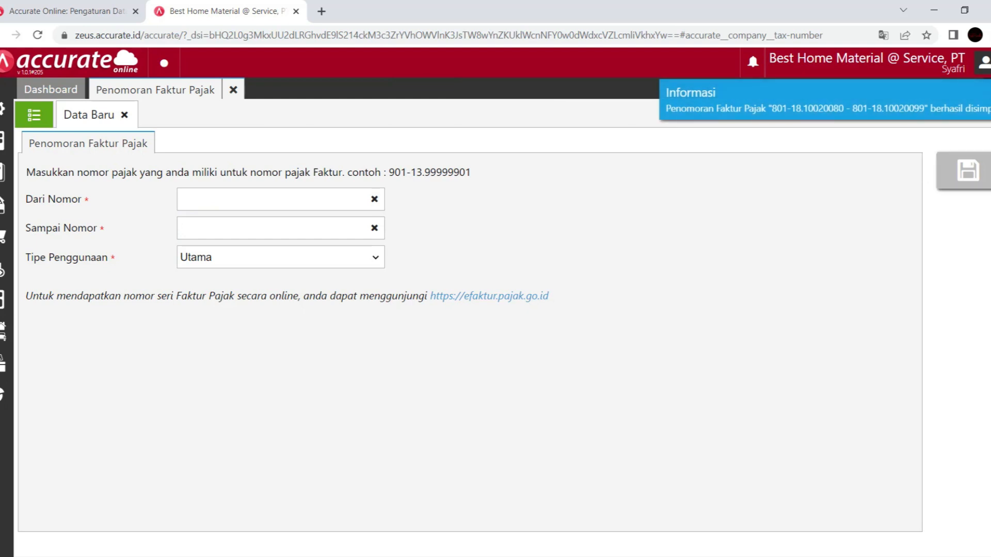
click(233, 90)
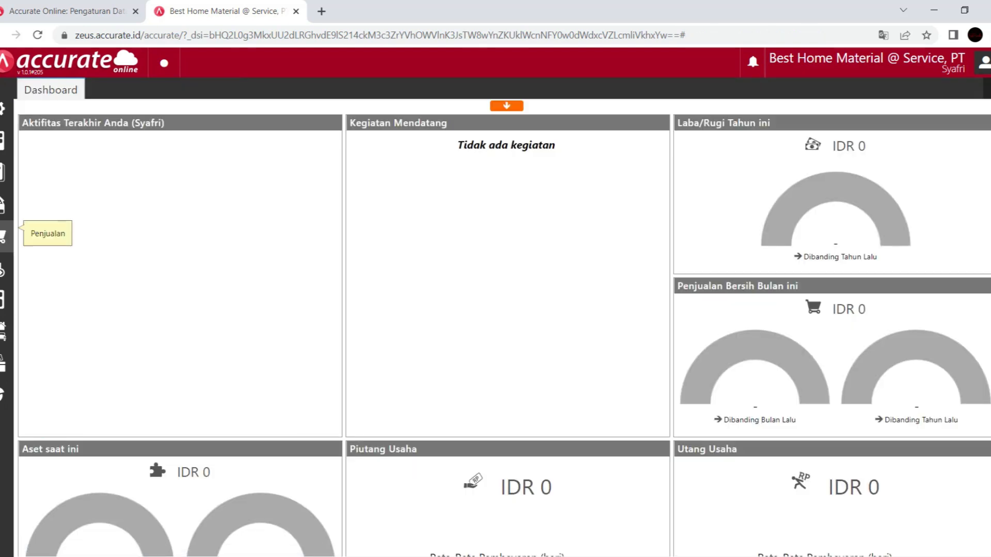
Step: Start a sales order (Pesanan Penjualan) for Cemerlang Abadi, PT dated 04/01/2022, with the customer's PO number as manual order number
click(3, 237)
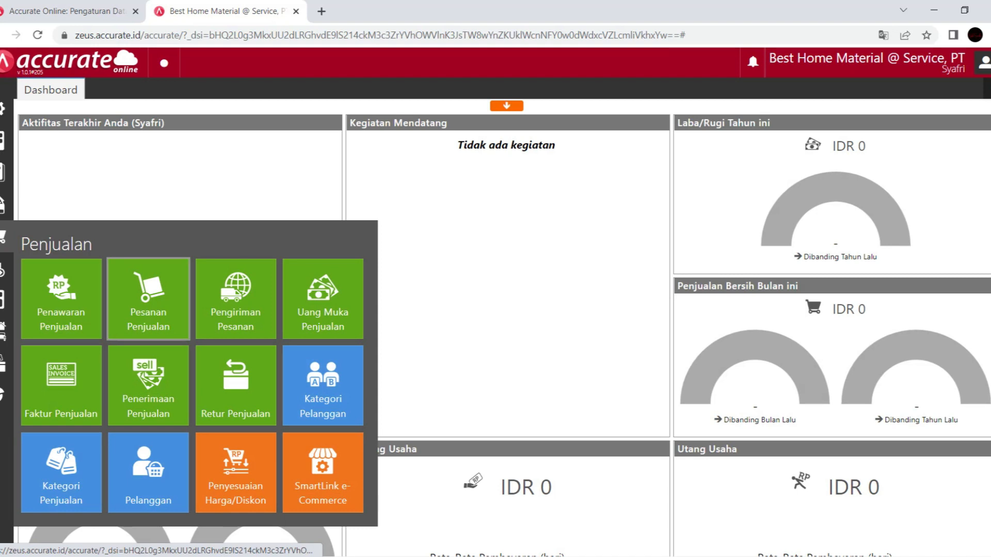
click(148, 299)
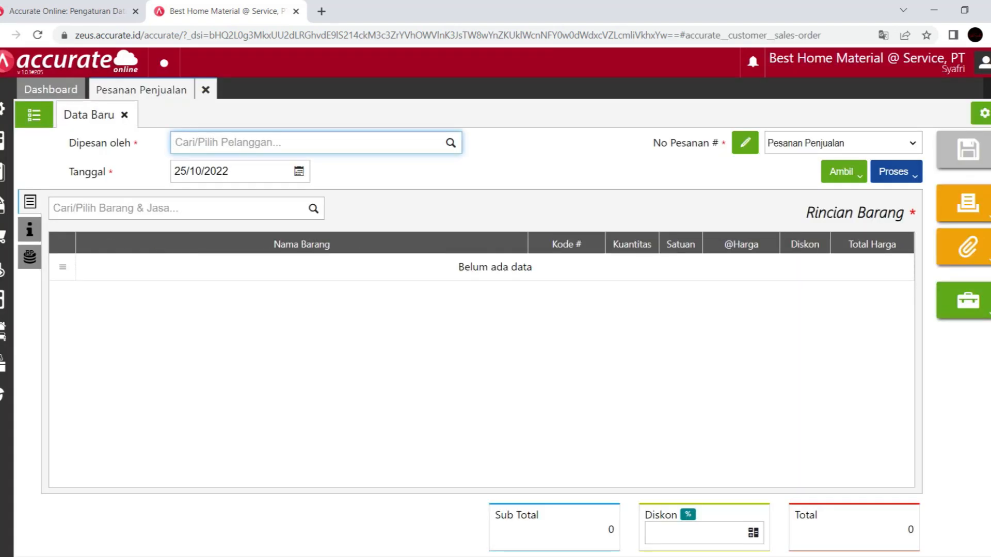
click(450, 143)
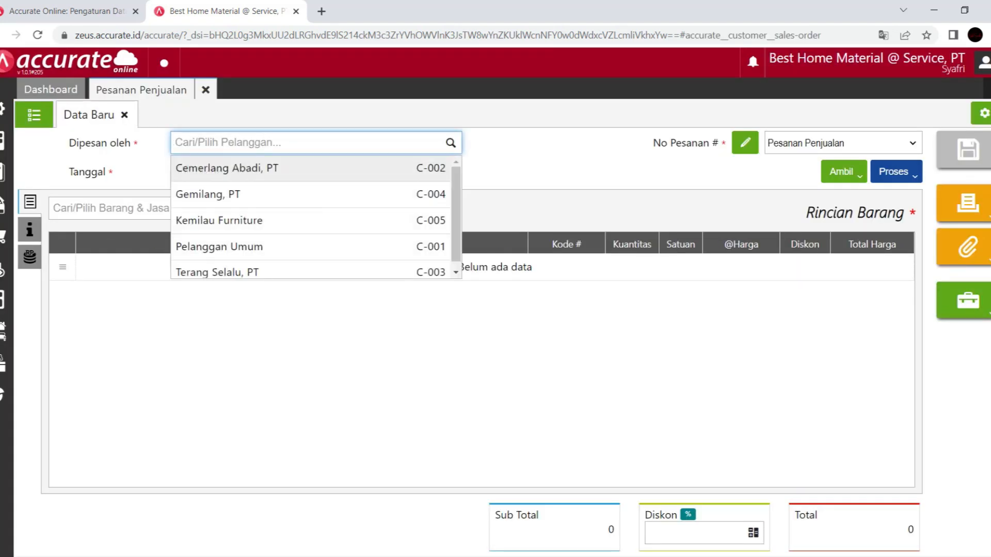
click(309, 168)
click(233, 172)
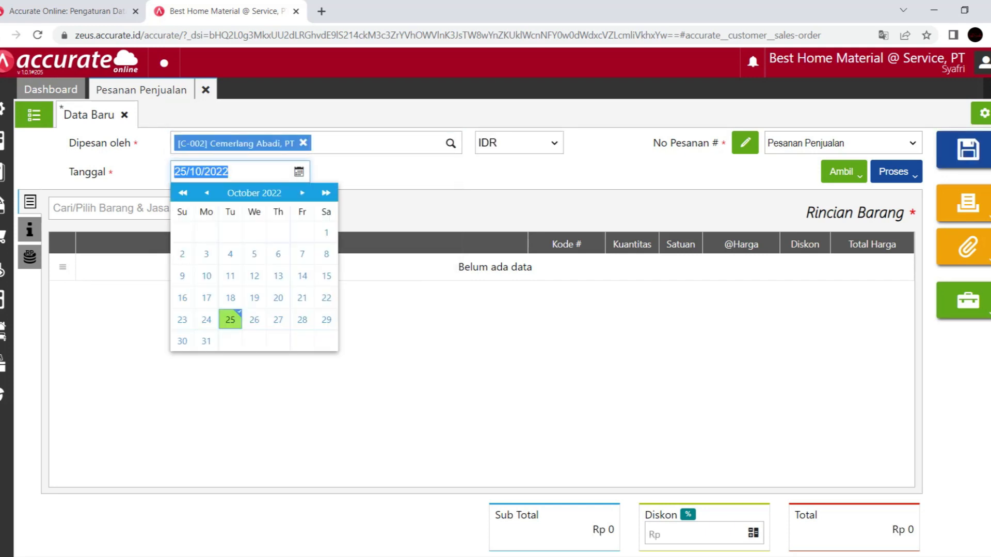
text(04/01/2022)
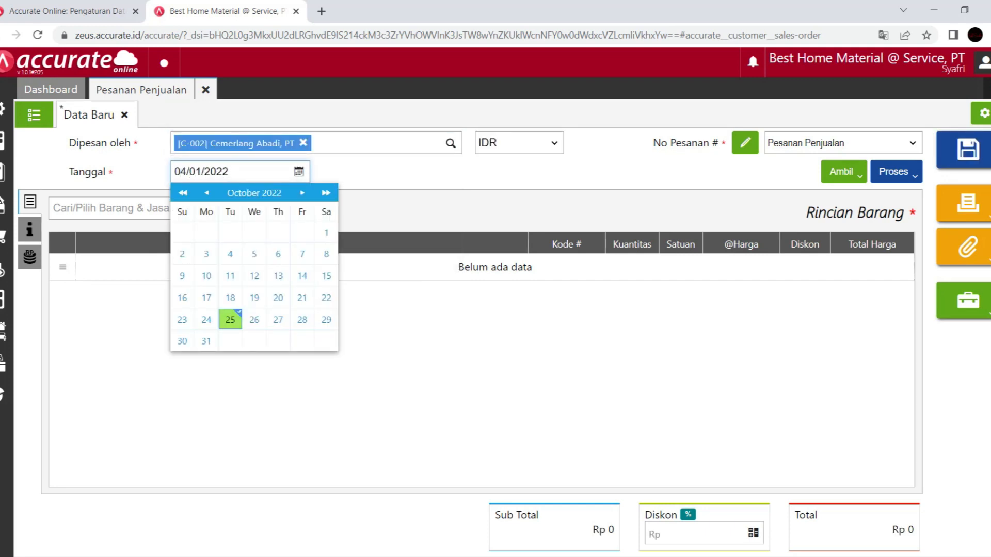
key(Tab)
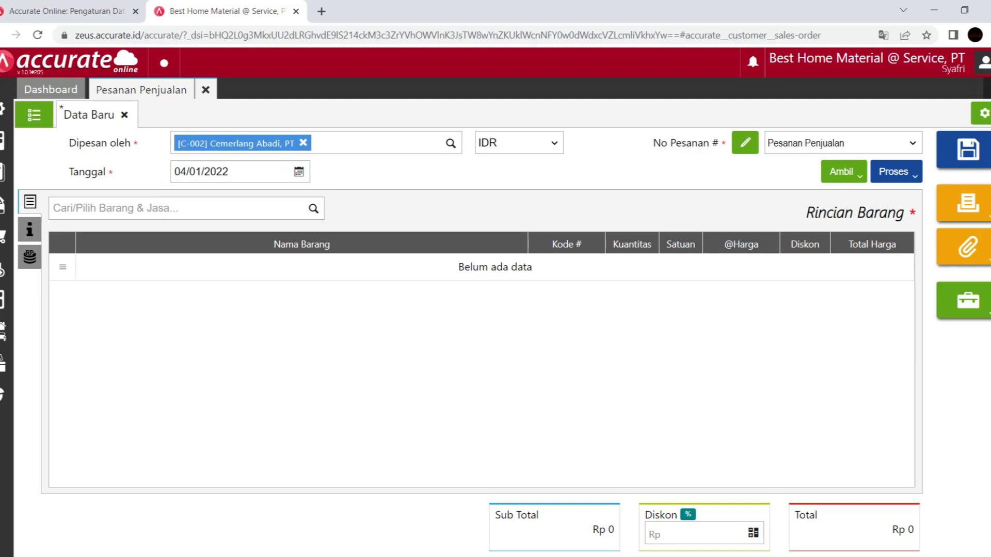
click(744, 143)
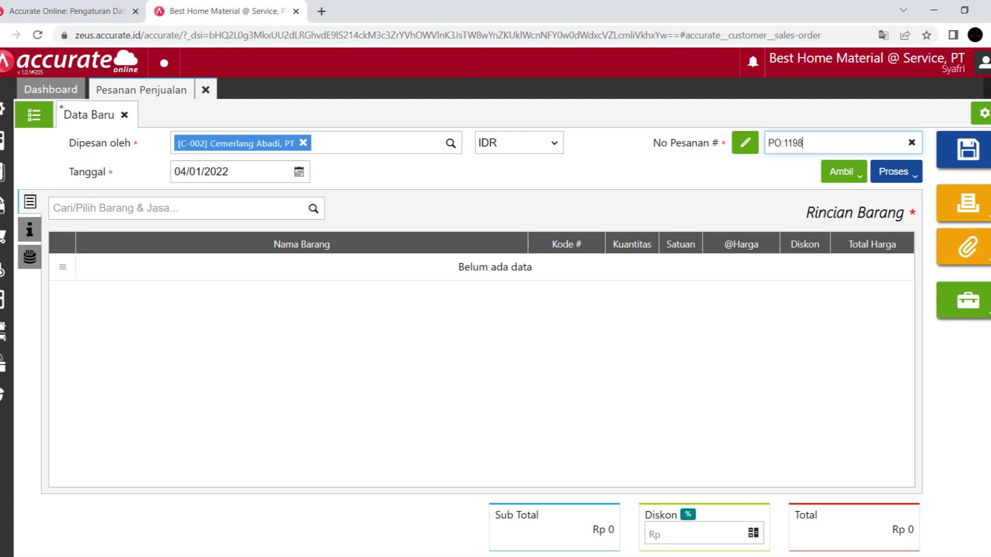
Step: Add 4 sets of AC Toshiba and 4 sets of Kulkas LG to the sales order at their default prices
click(175, 208)
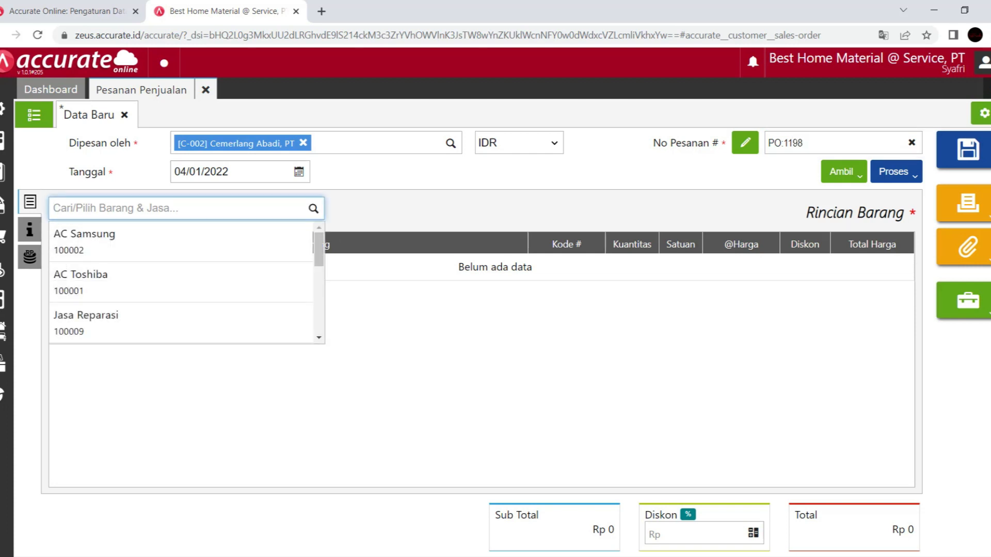
text(tosh)
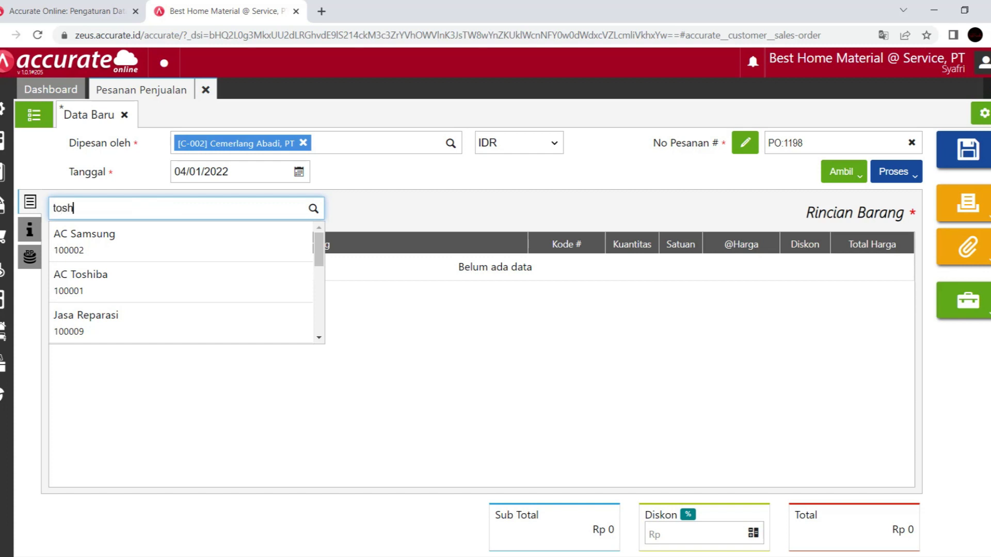
key(Return)
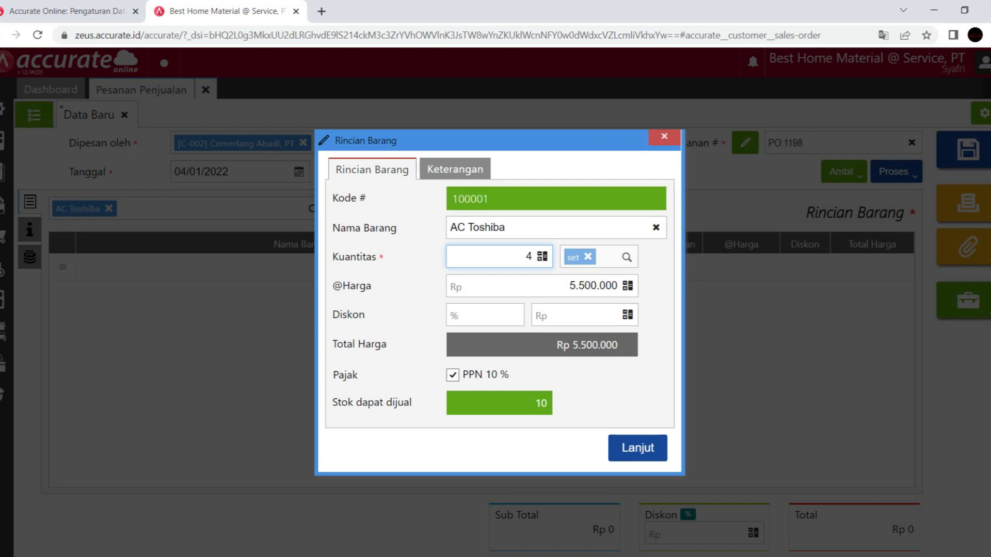
key(Return)
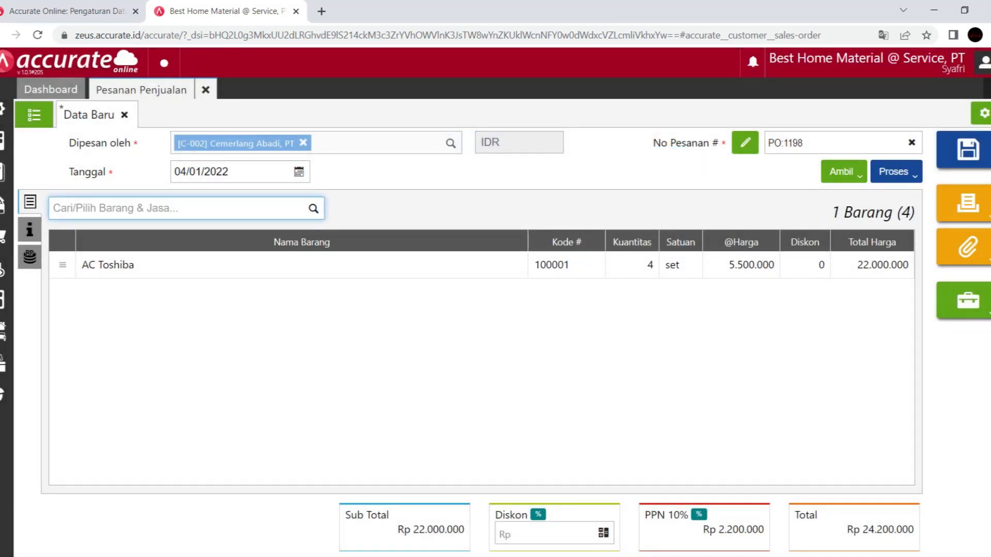
text(lg)
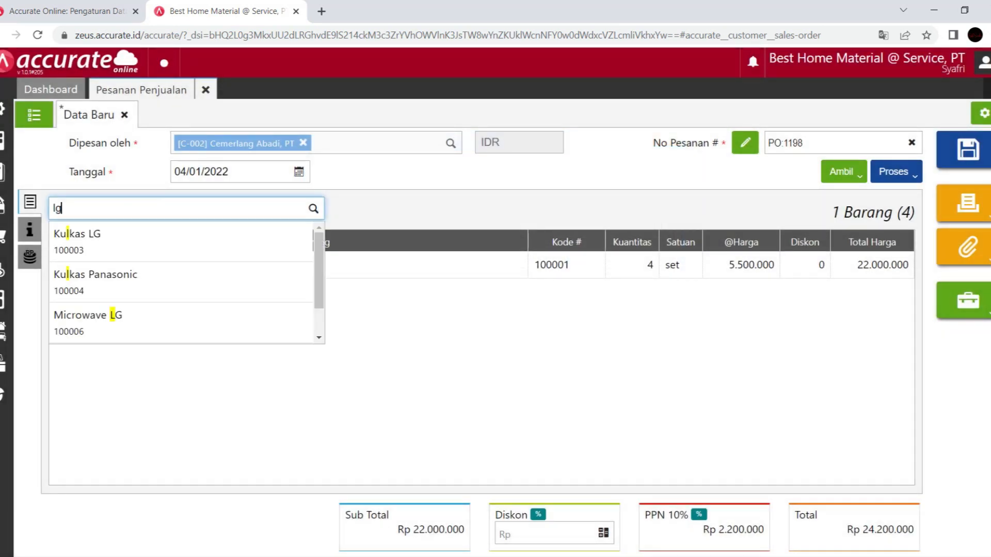
key(Return)
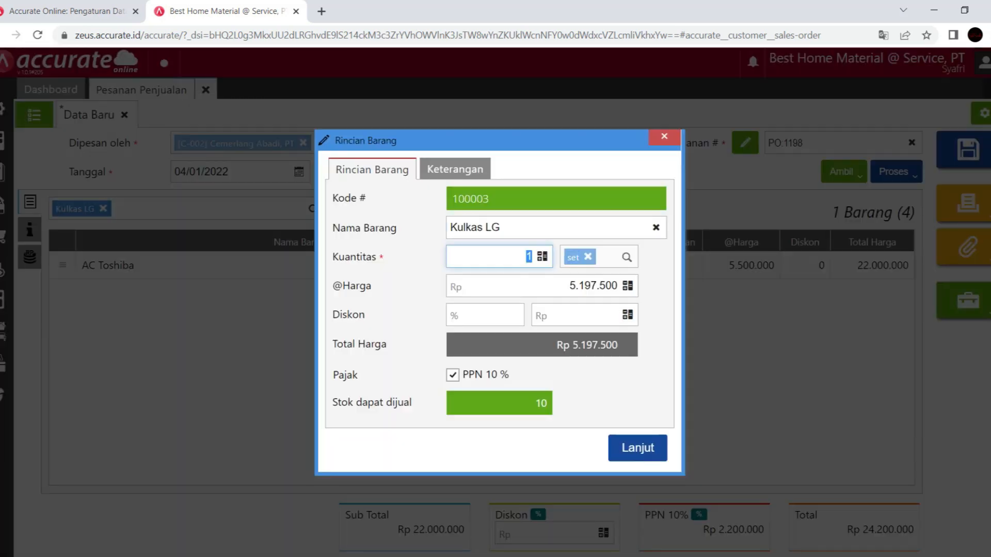
key(Return)
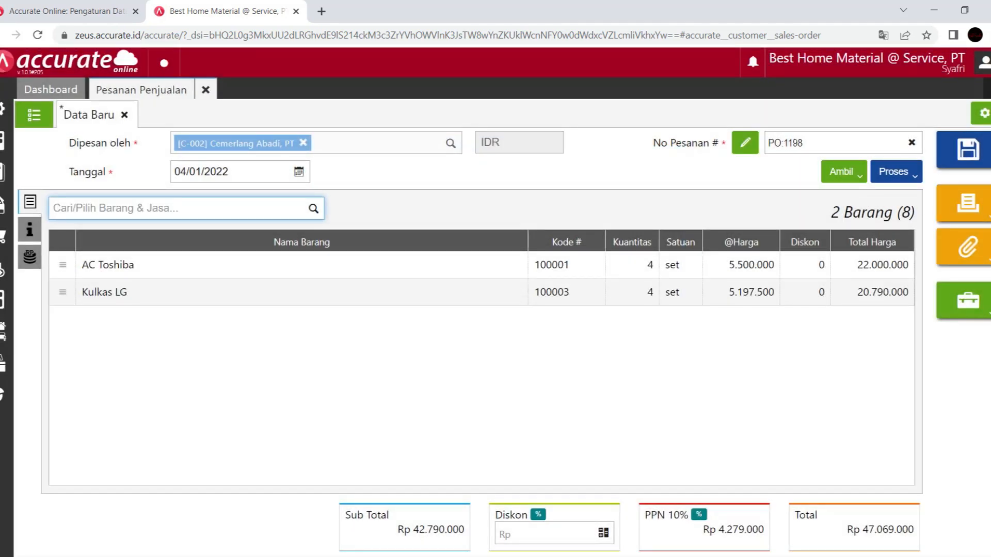
Step: Process the sales order into a down payment (Uang Muka) dated 04/01/2022 with an amount of Rp 10.000.000
click(896, 171)
click(825, 247)
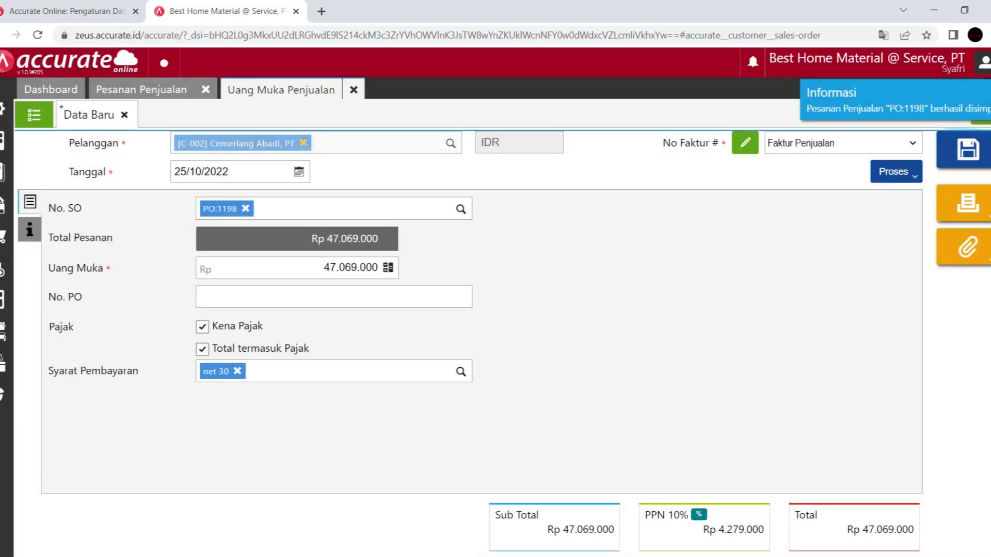
click(258, 172)
text(0)
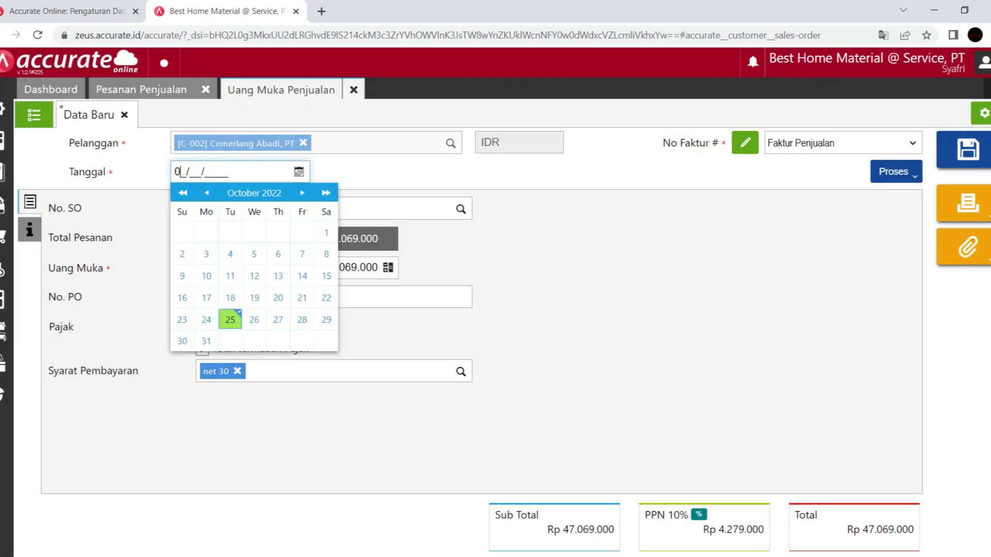
text(4/01/2022)
key(Tab)
key(Tab)
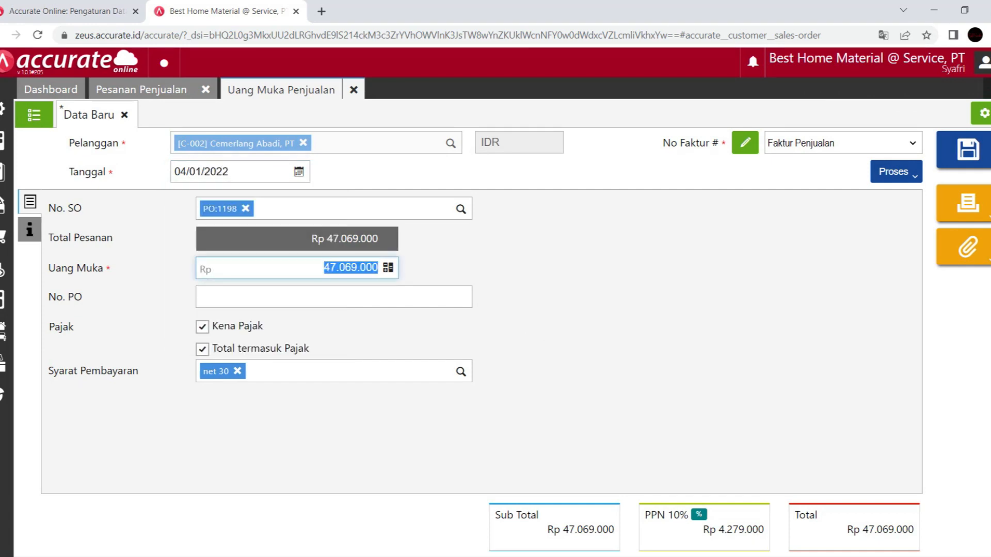
text(10)
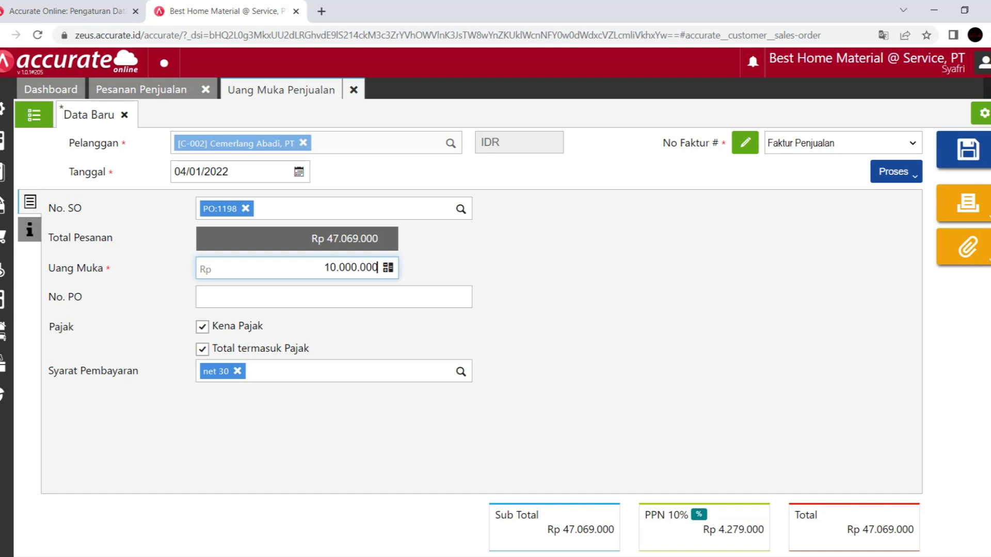
key(Tab)
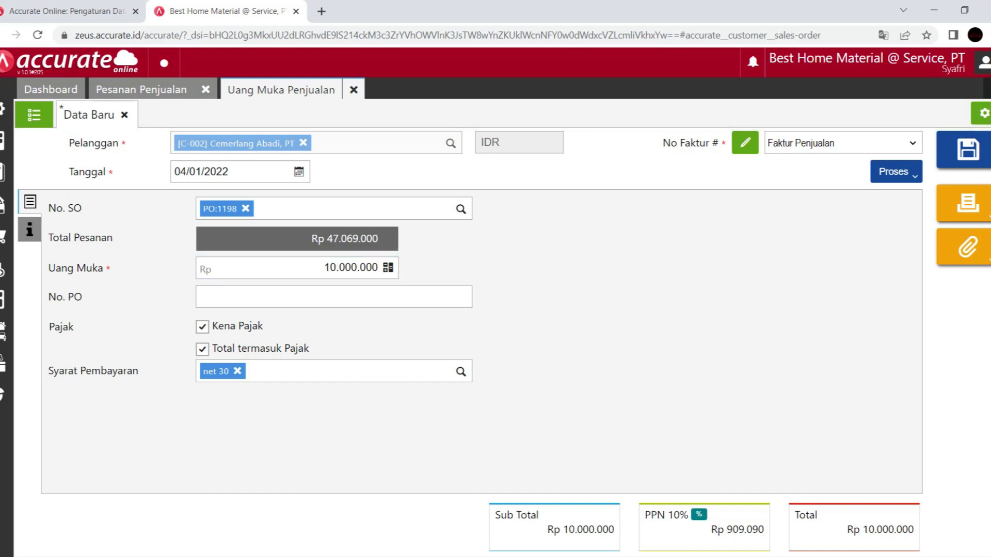
Step: Give the down payment the manual invoice number UM-001 and process it into a sales receipt (Penerimaan Penjualan)
click(745, 143)
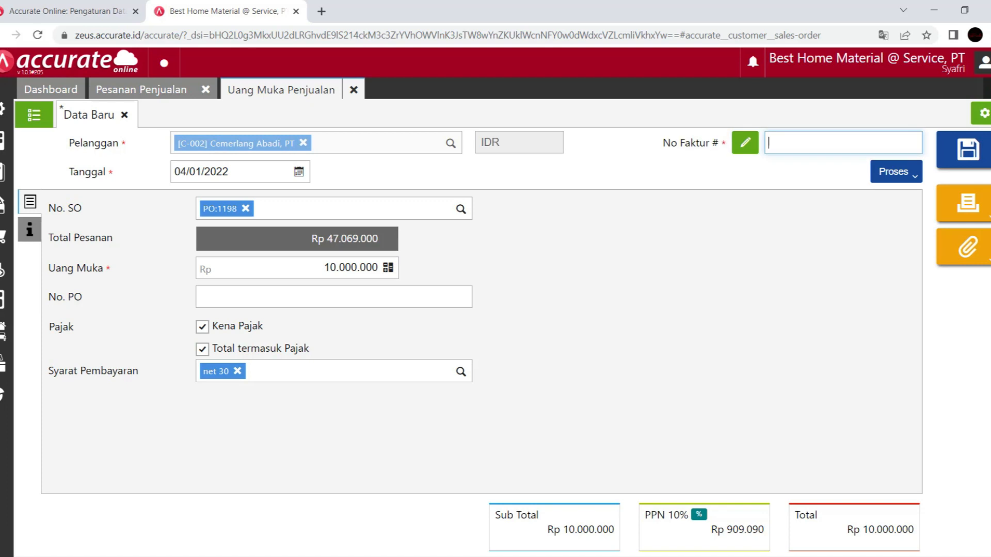
text(UM-00)
click(895, 171)
click(837, 198)
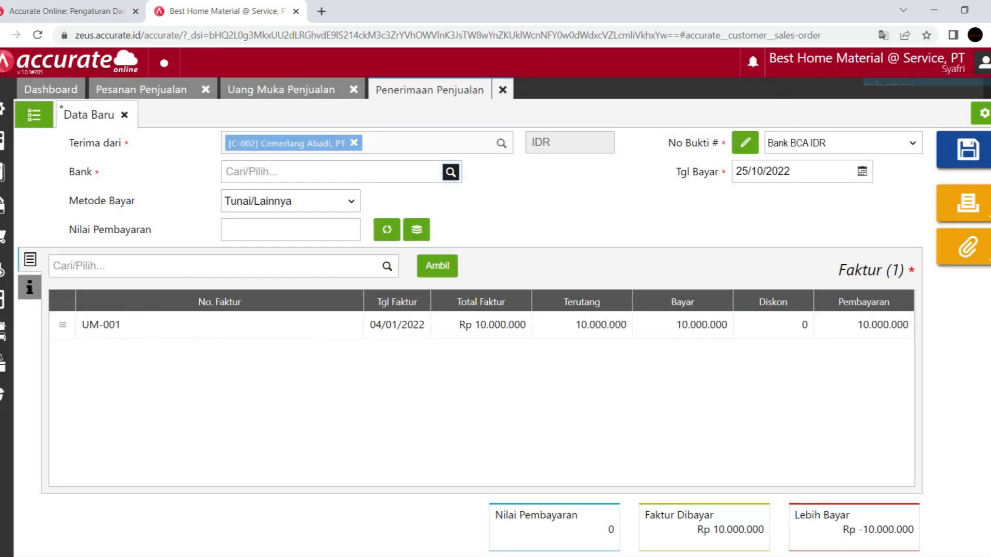
Step: Set the sales receipt's bank to Bank BCA IDR and its payment date to 04/01/2022
click(451, 172)
click(260, 286)
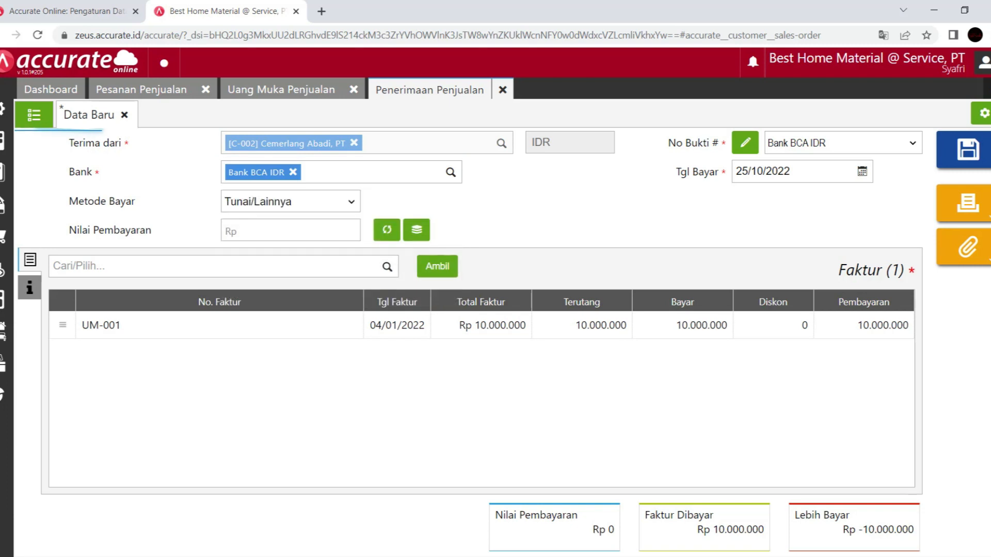
click(789, 171)
text(04/01/2022)
key(Tab)
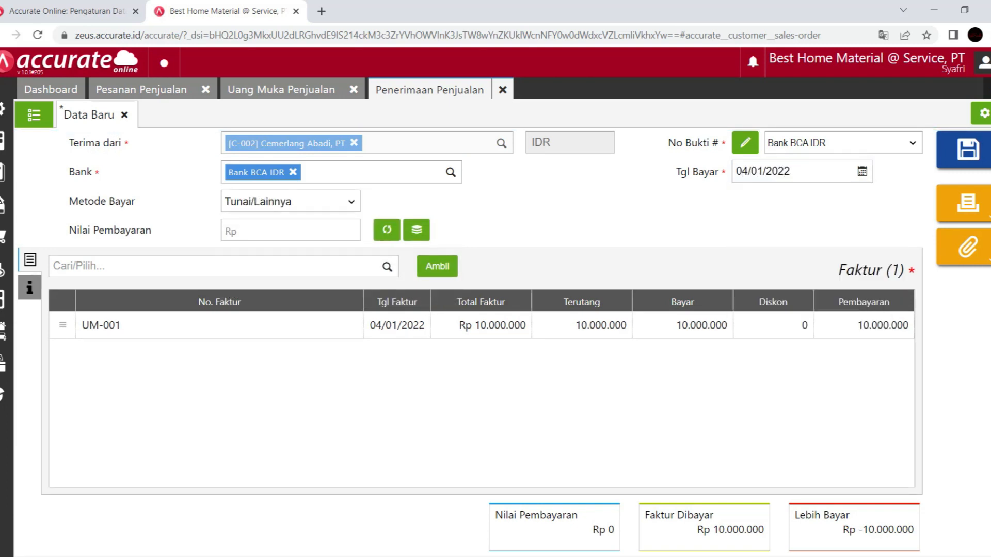
Step: Set the payment method to Transfer Bank, fill the payment value with the invoice total of Rp 10.000.000 and save the receipt
click(291, 201)
key(Return)
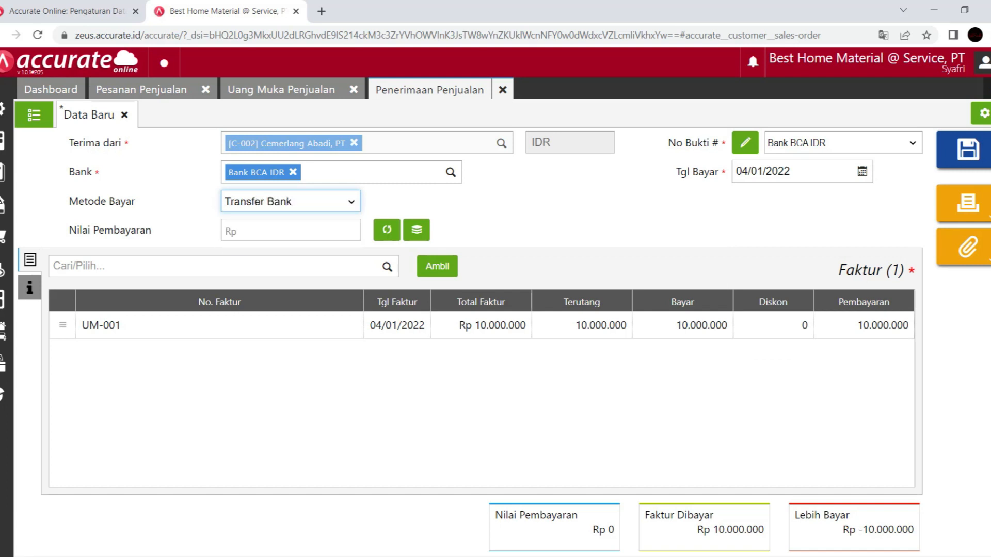
click(387, 229)
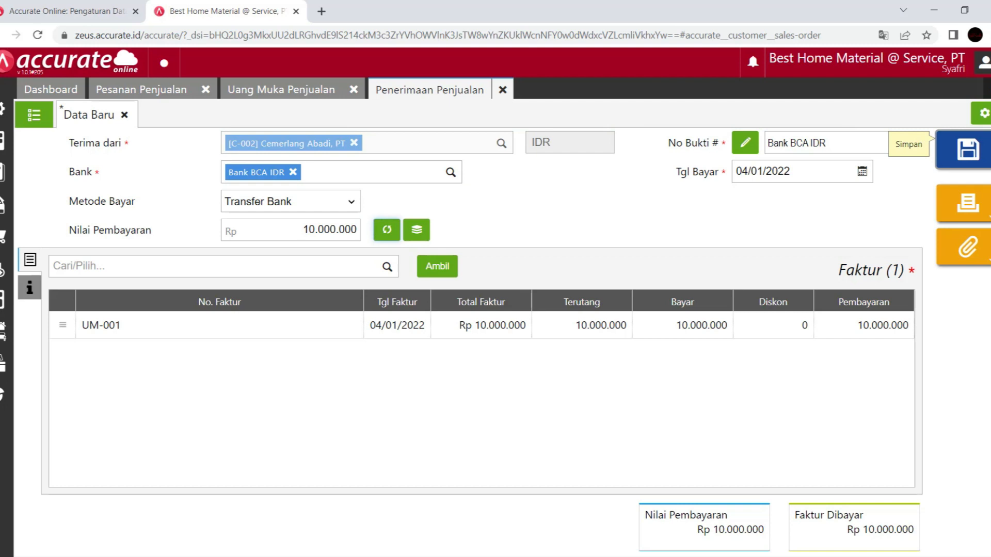
click(967, 150)
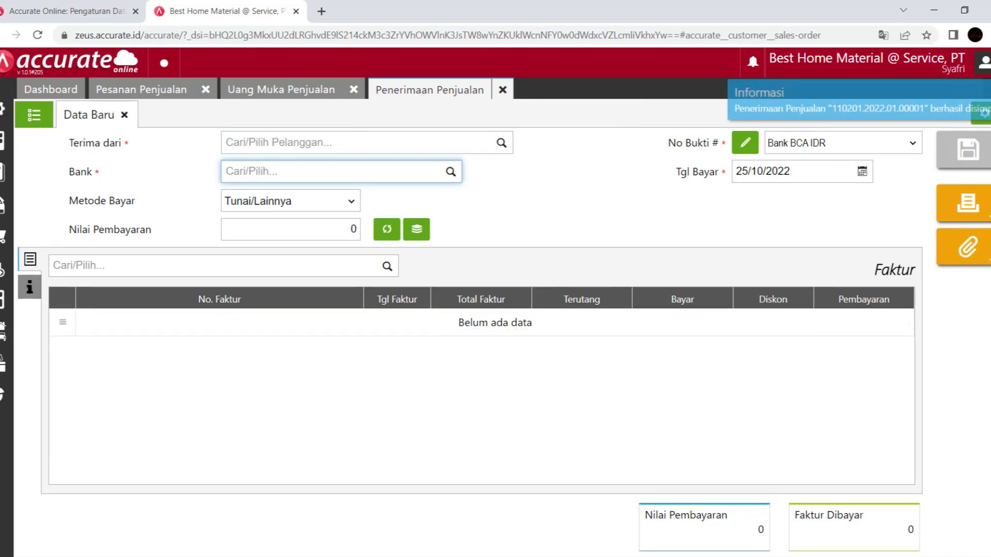
Step: Switch to "Modul Accurate.pdf" and read transaction 5 about the delivery to Cemerlang Abadi, PT
key(alt+Tab)
scroll(339, 57, down, 3)
scroll(474, 318, down, 3)
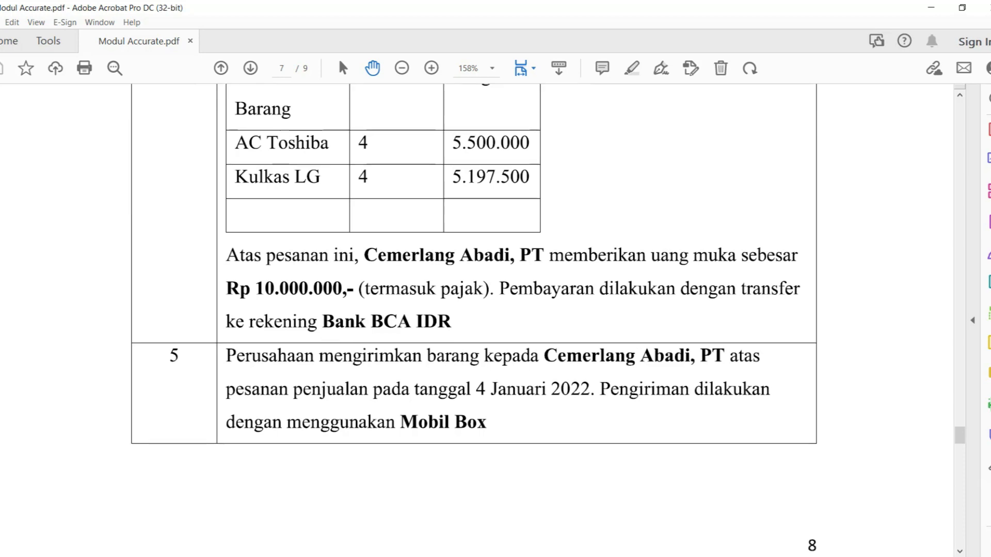
scroll(473, 318, up, 2)
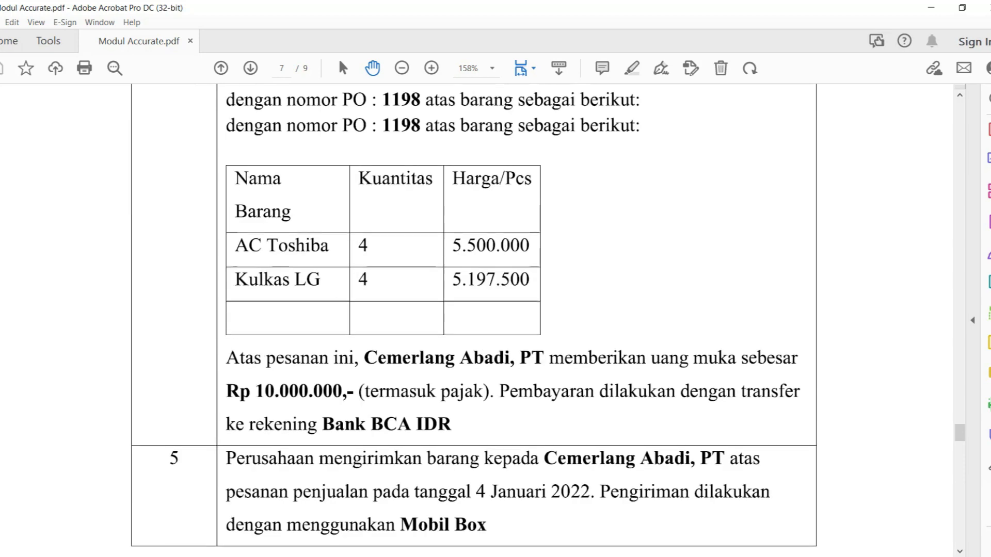
scroll(474, 317, down, 1)
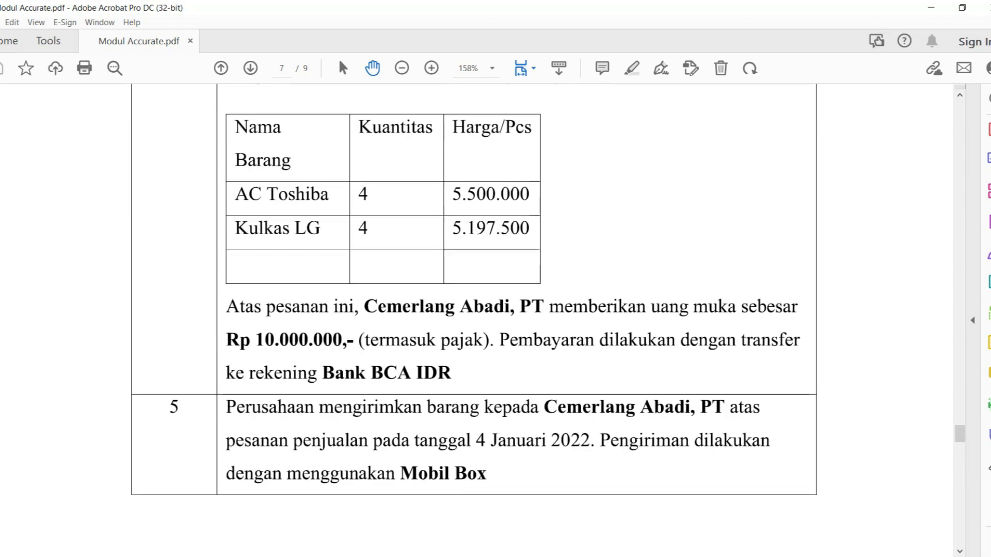
Step: Return to Accurate Online and close the Penerimaan Penjualan, Uang Muka Penjualan and Pesanan Penjualan forms
key(alt+Tab)
click(502, 89)
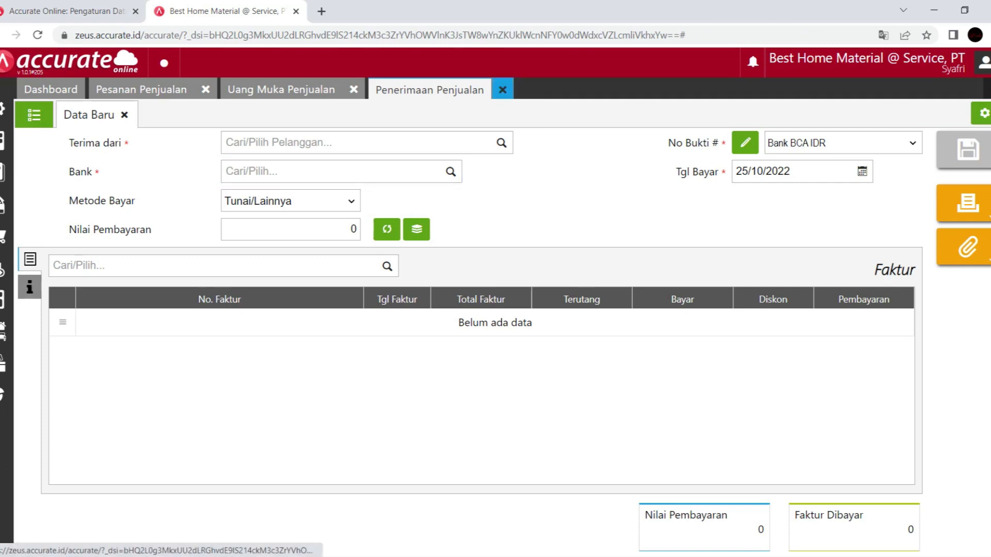
click(353, 89)
click(206, 90)
click(205, 90)
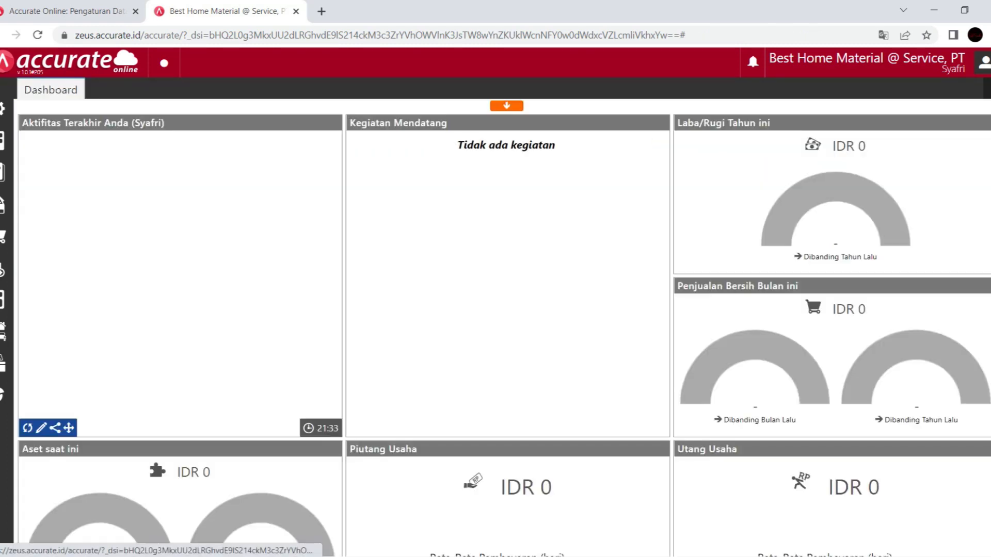
Step: Start a delivery order (Pengiriman Pesanan) for Cemerlang Abadi, PT dated 05/01/2022
click(2, 236)
click(235, 299)
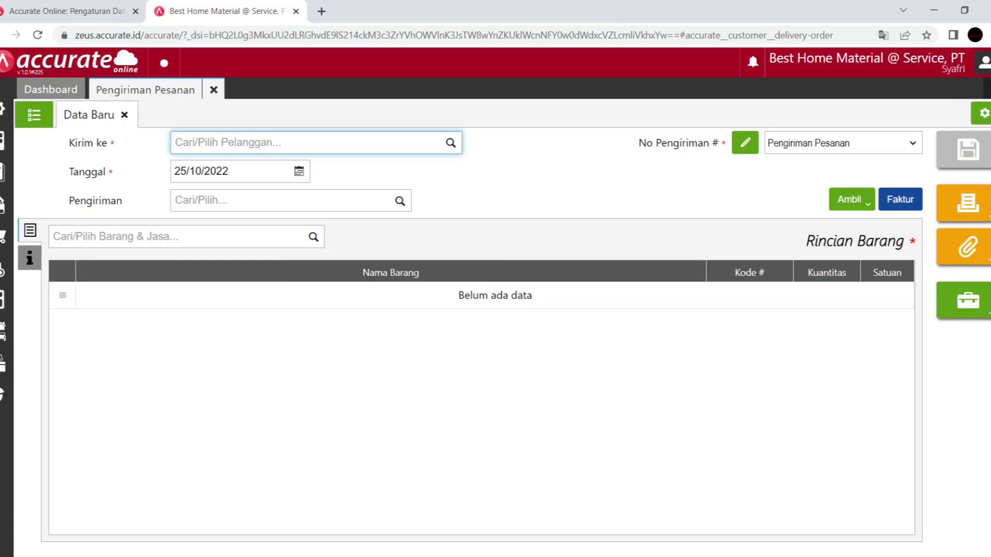
click(451, 143)
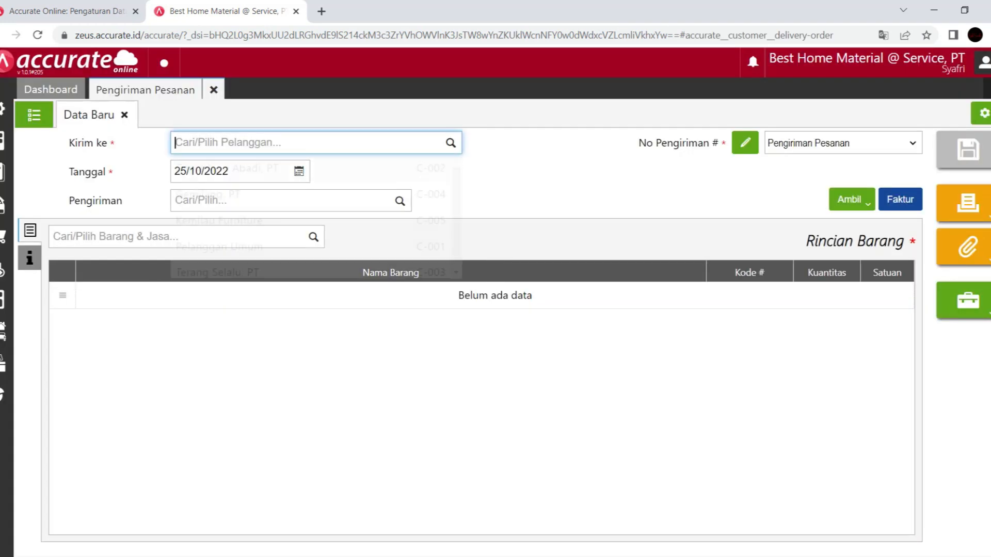
click(310, 168)
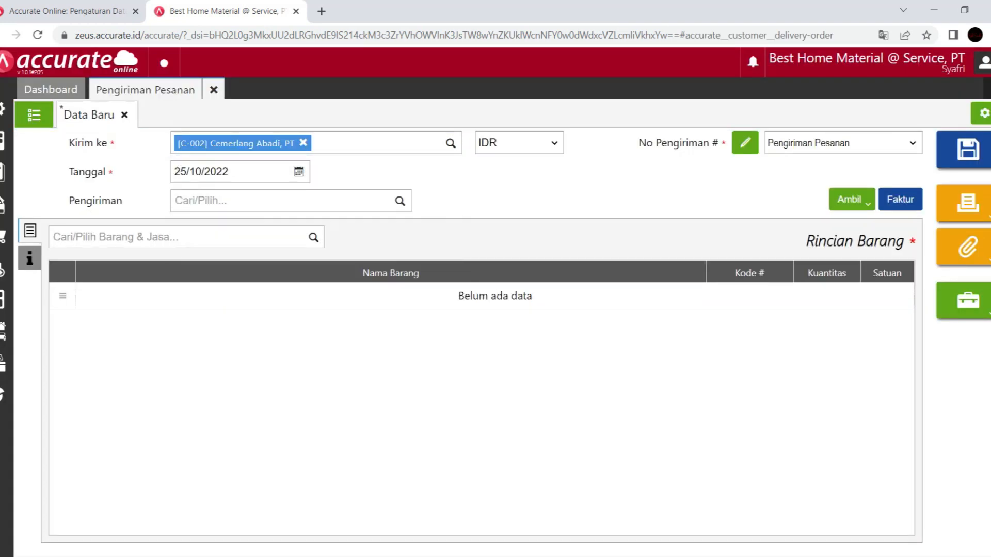
click(298, 172)
text(05012022)
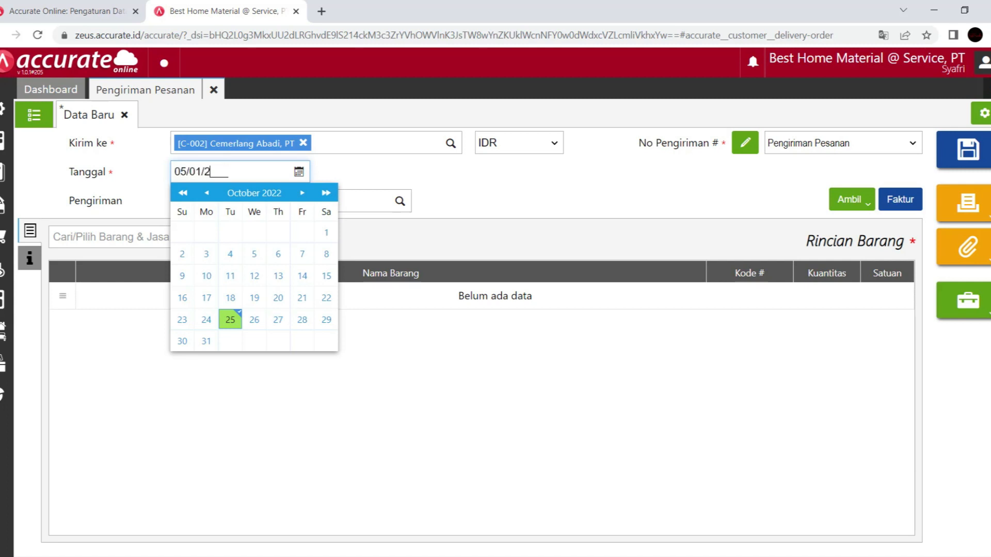
key(Tab)
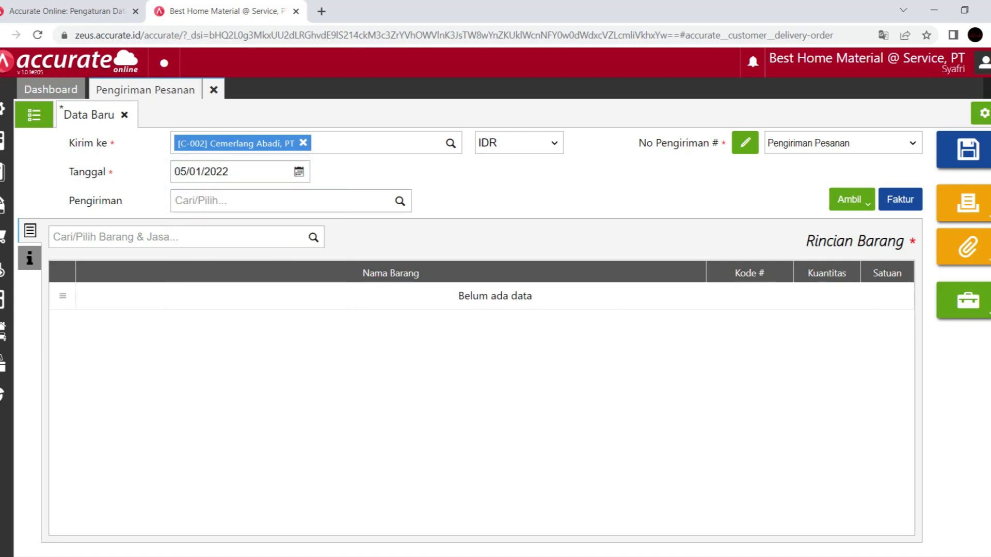
Step: Copy the AC Toshiba and Kulkas LG lines from the customer's sales order into the delivery order
click(850, 199)
click(768, 250)
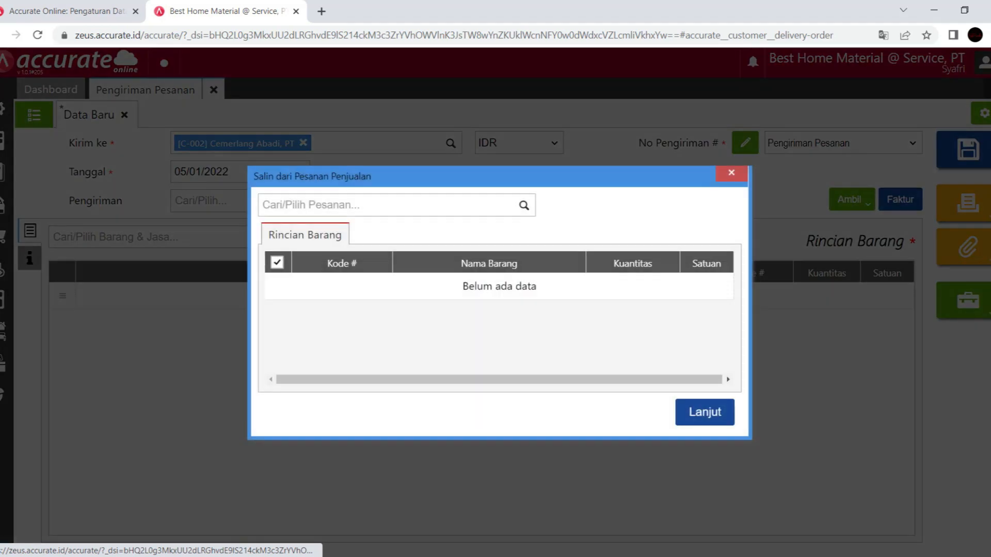
click(523, 206)
click(413, 237)
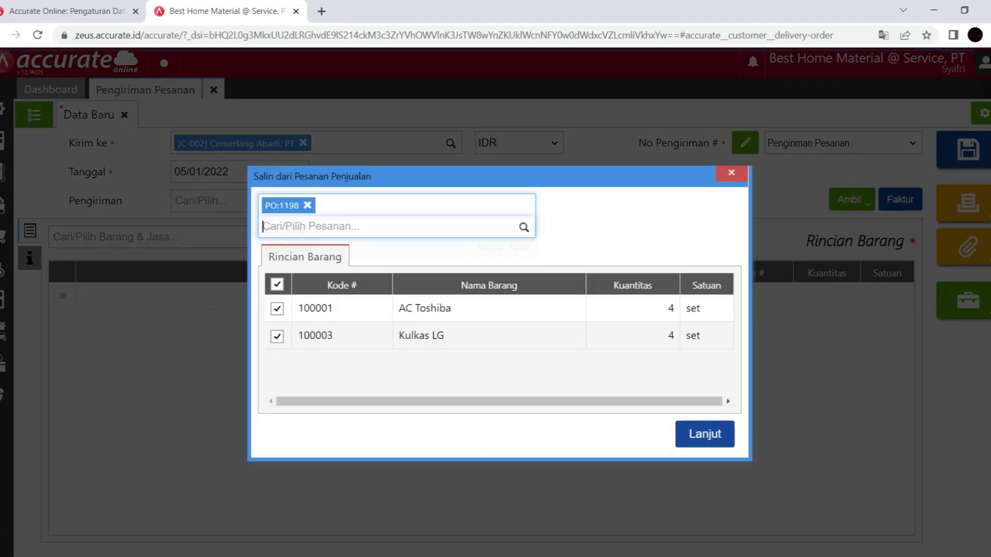
click(705, 434)
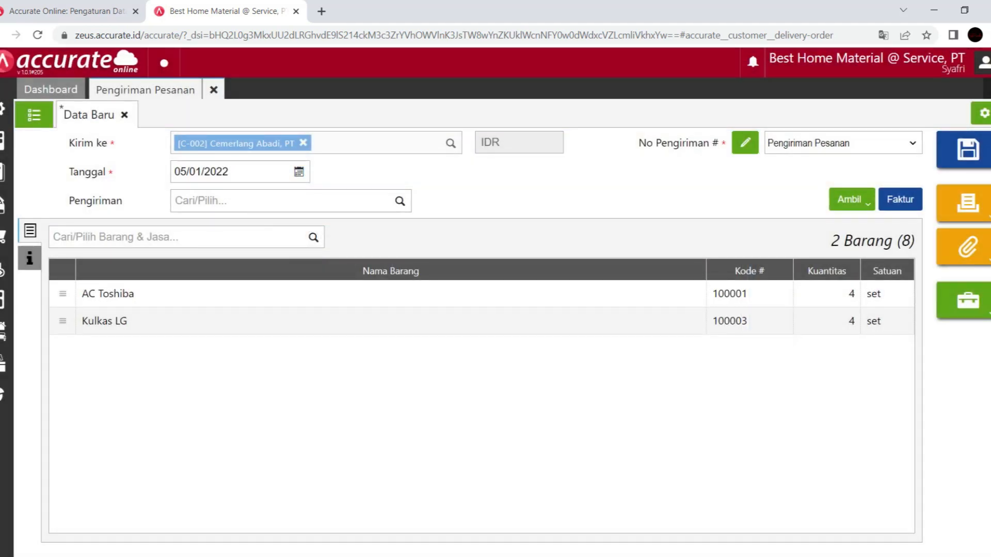
Step: Create Mobil Box as a new shipping method and assign it to the delivery order
click(284, 201)
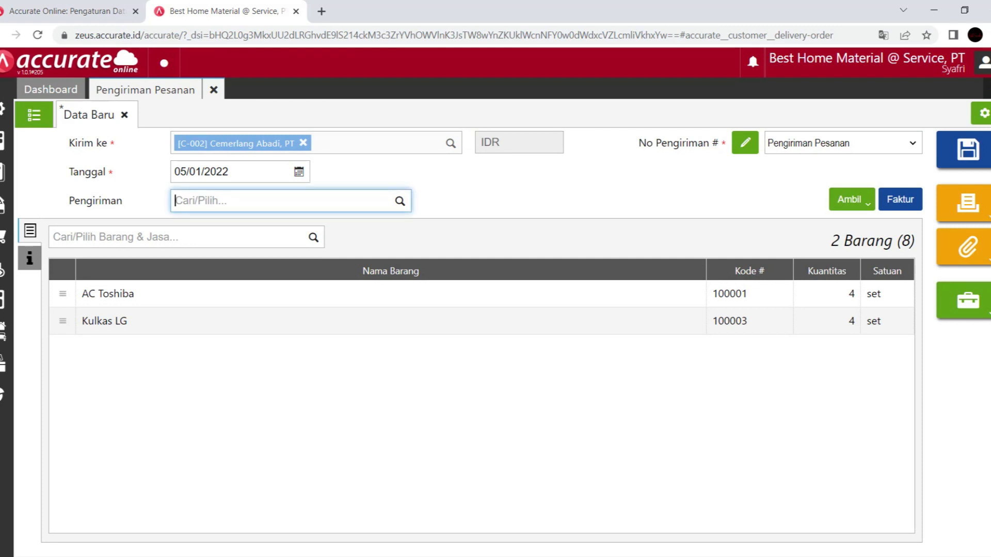
text(Mobil Box)
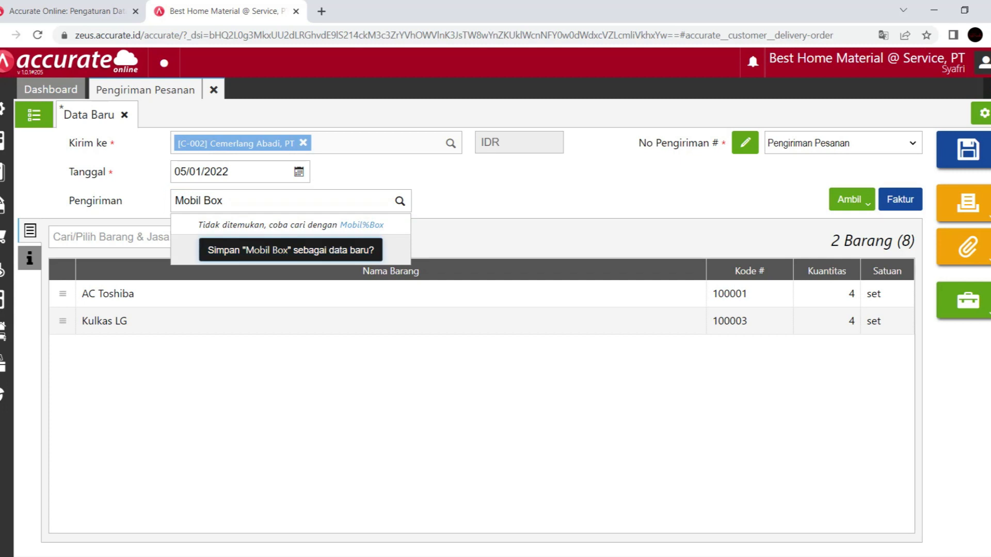
key(Return)
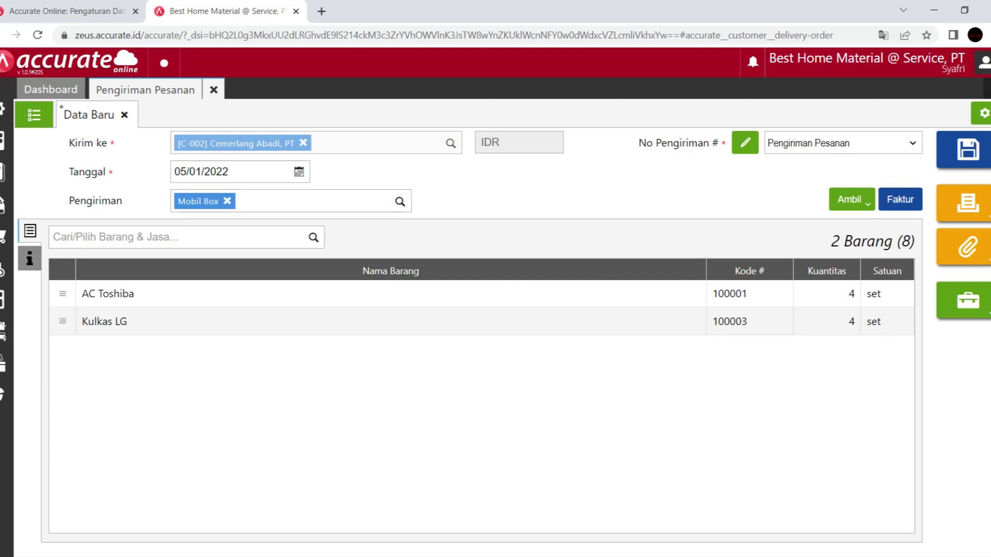
Step: Save the delivery order for Cemerlang Abadi, PT and close the Pengiriman Pesanan form
click(964, 149)
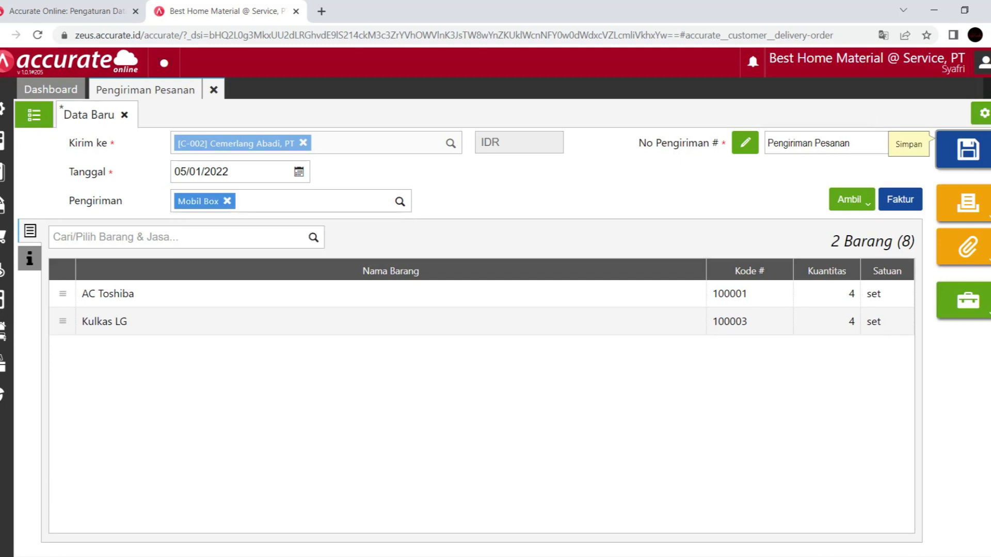
click(213, 90)
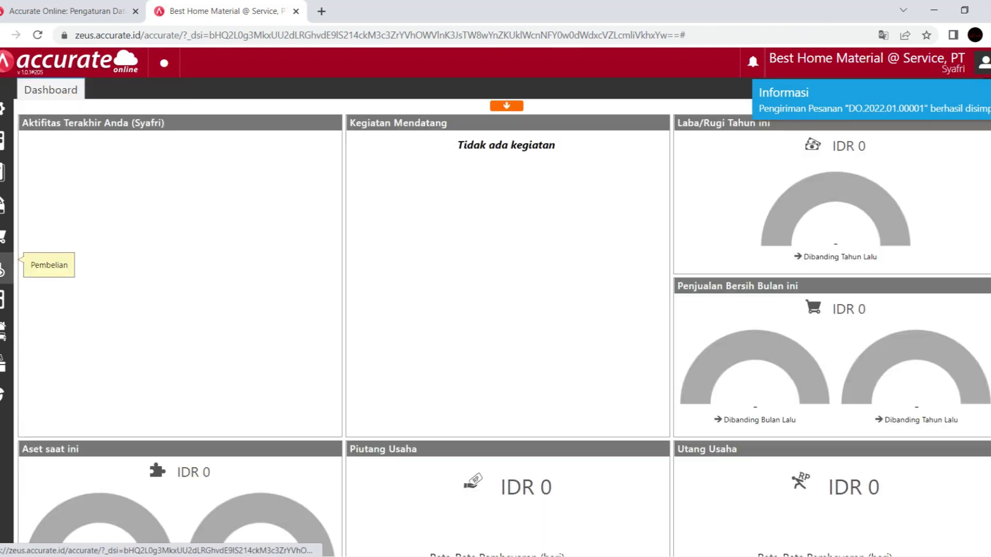
Step: Start a sales invoice (Faktur Penjualan) for Cemerlang Abadi, PT dated 06/01/2022
click(3, 237)
click(61, 387)
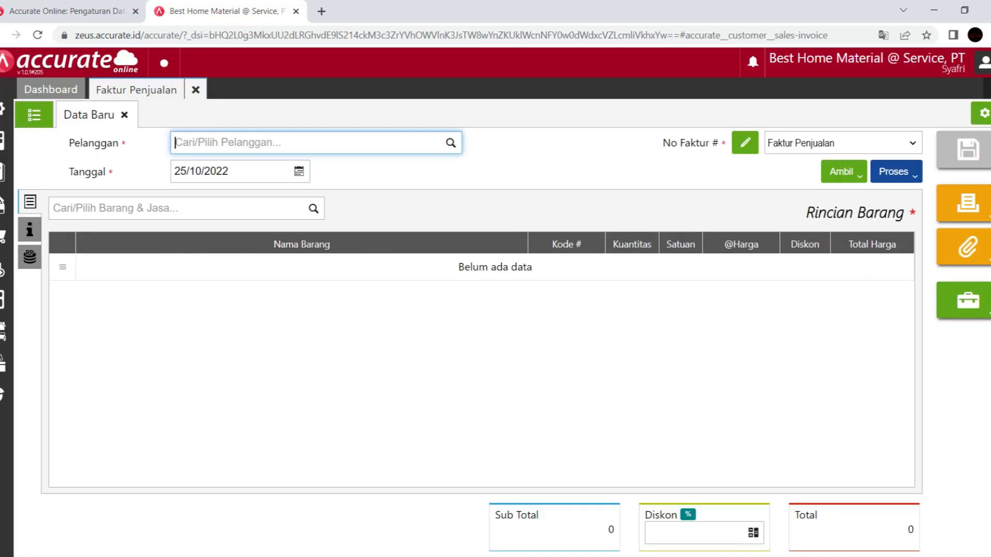
click(450, 143)
click(310, 168)
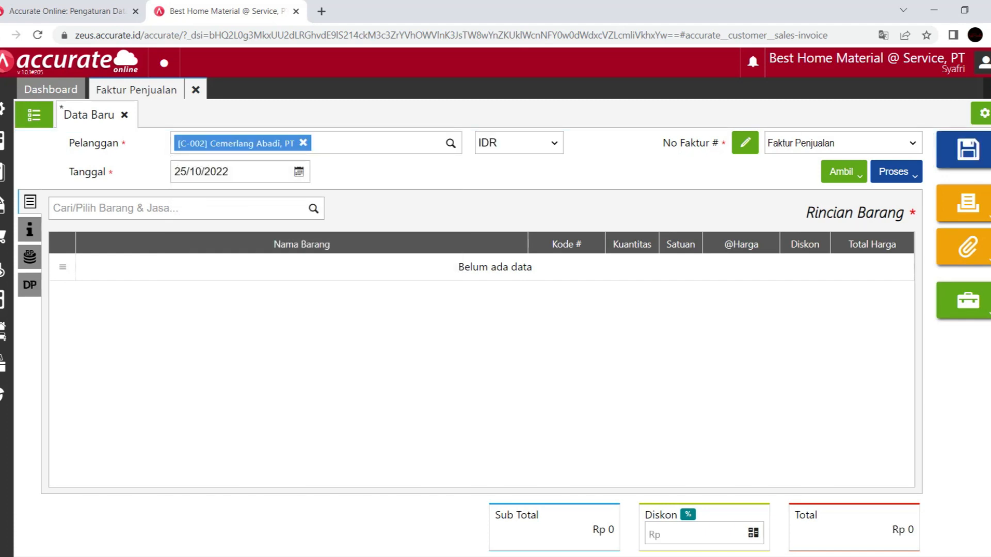
click(227, 172)
text(0601202)
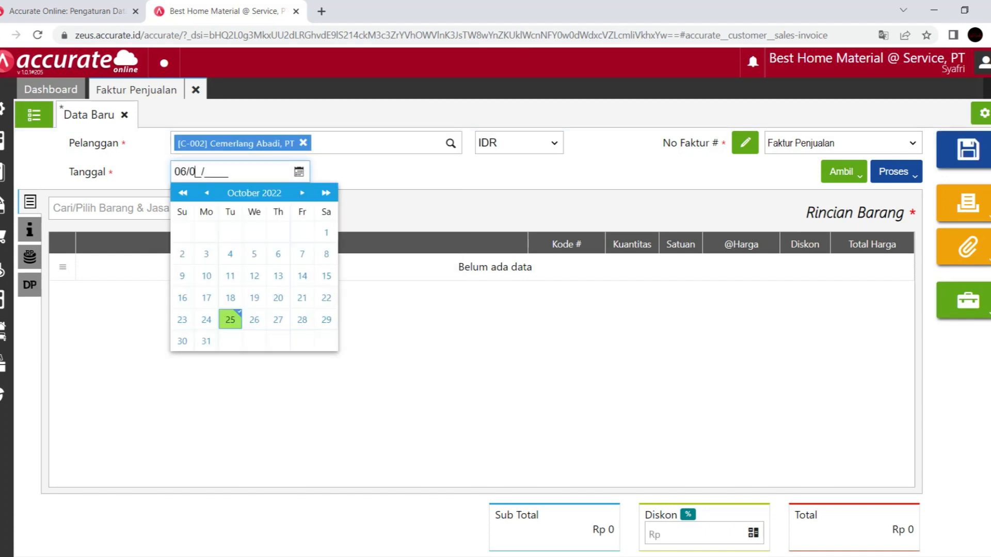
key(Tab)
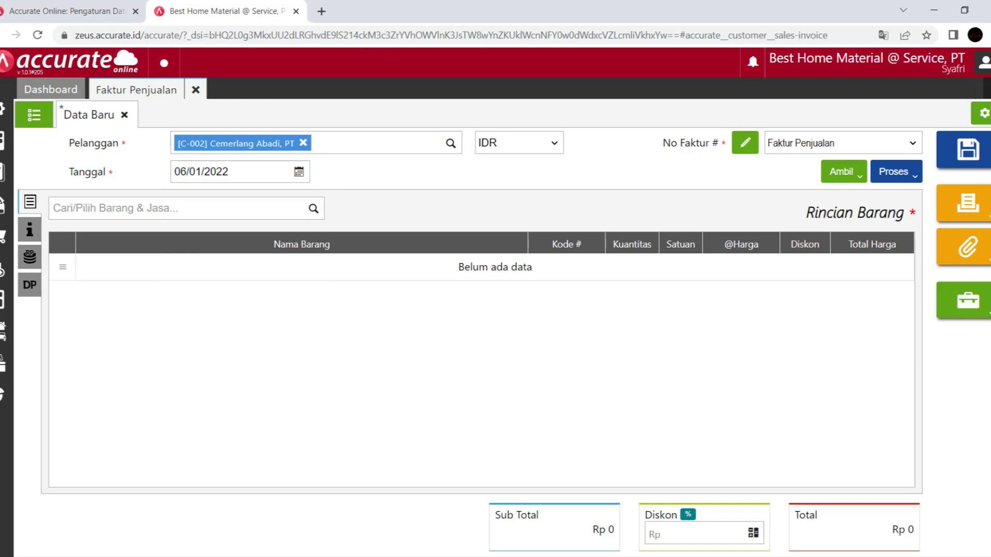
Step: Copy the AC Toshiba and Kulkas LG lines from the customer's delivery order into the invoice and save it
click(841, 171)
click(764, 245)
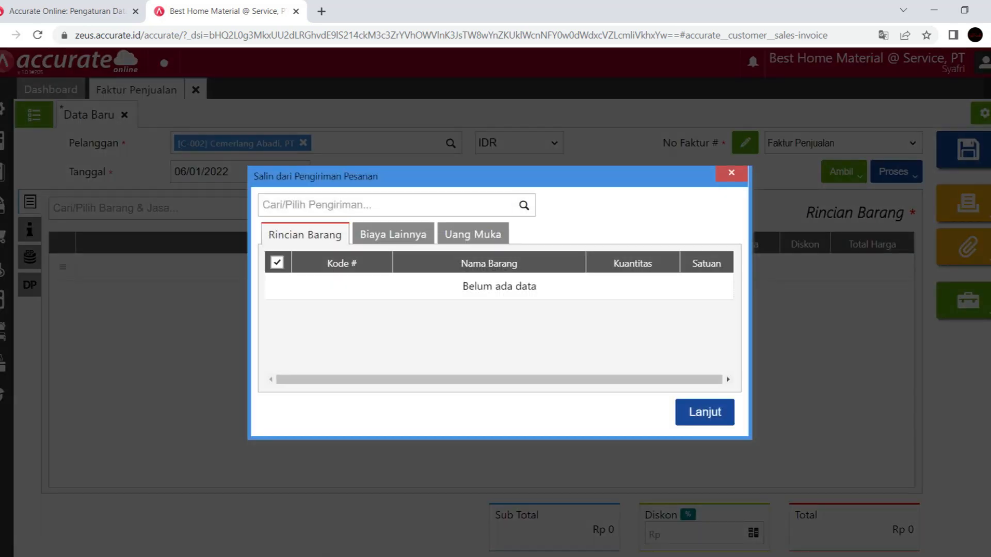
click(524, 206)
click(396, 237)
click(704, 412)
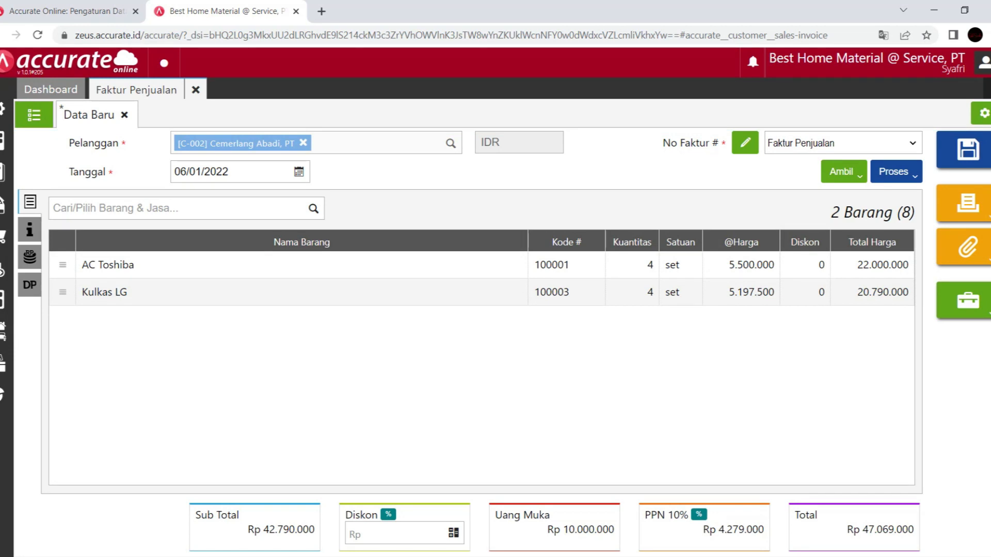
click(966, 149)
Step: Check the 8 January cash sale in Modul Accurate.pdf and start a sales invoice for Pelanggan Umum dated 08/01/2022 in Accurate Online
key(alt+Tab)
scroll(477, 320, down, 9)
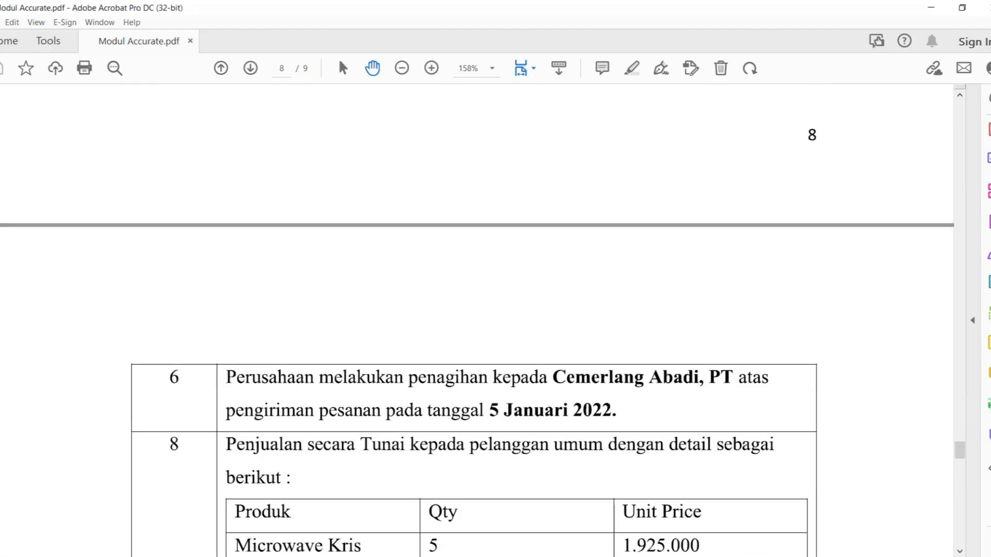
scroll(477, 319, down, 5)
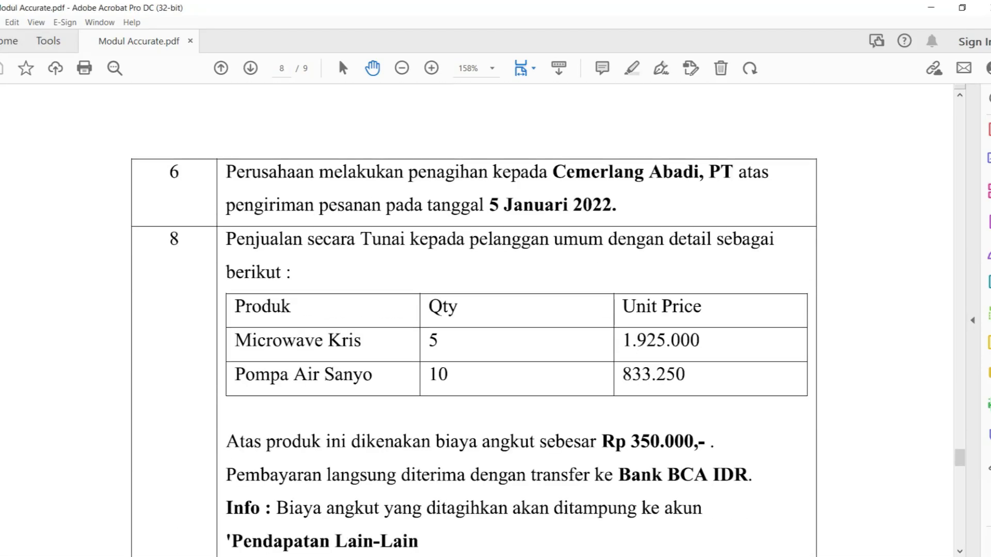
key(alt+Tab)
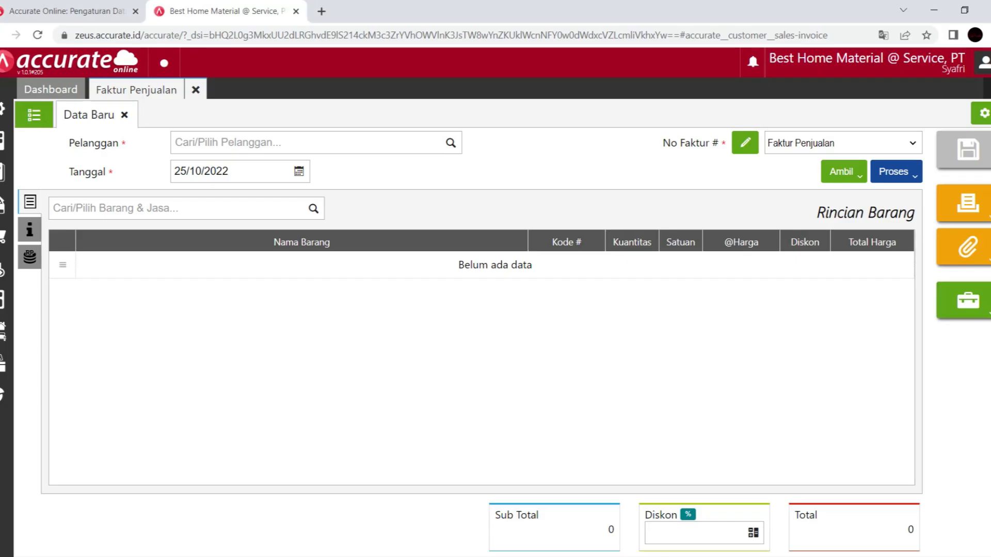
click(450, 142)
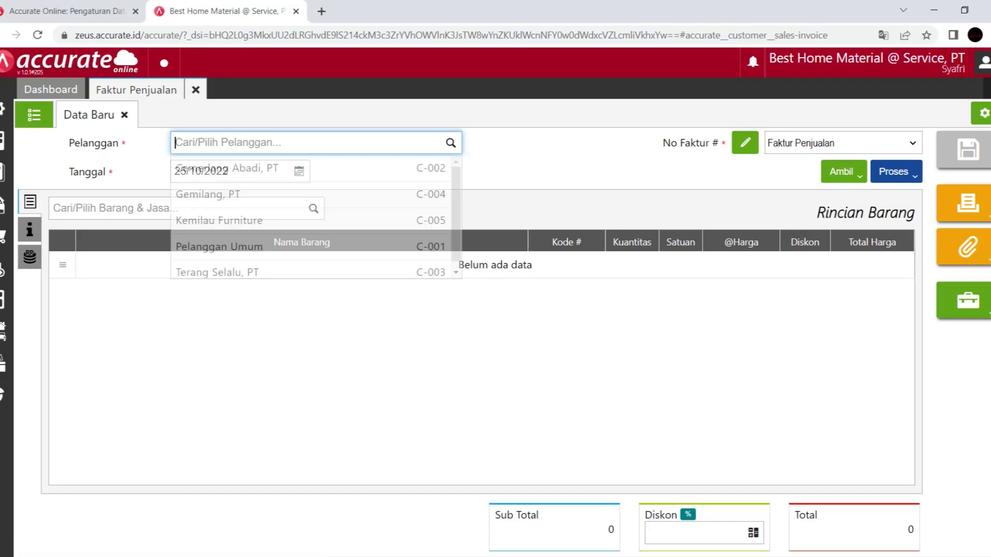
click(310, 246)
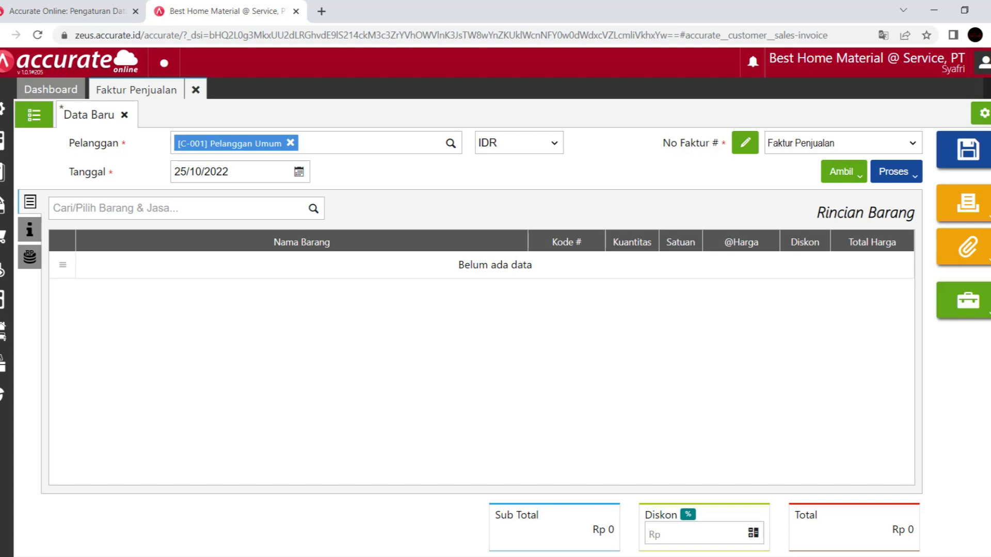
key(Tab)
text(08012022)
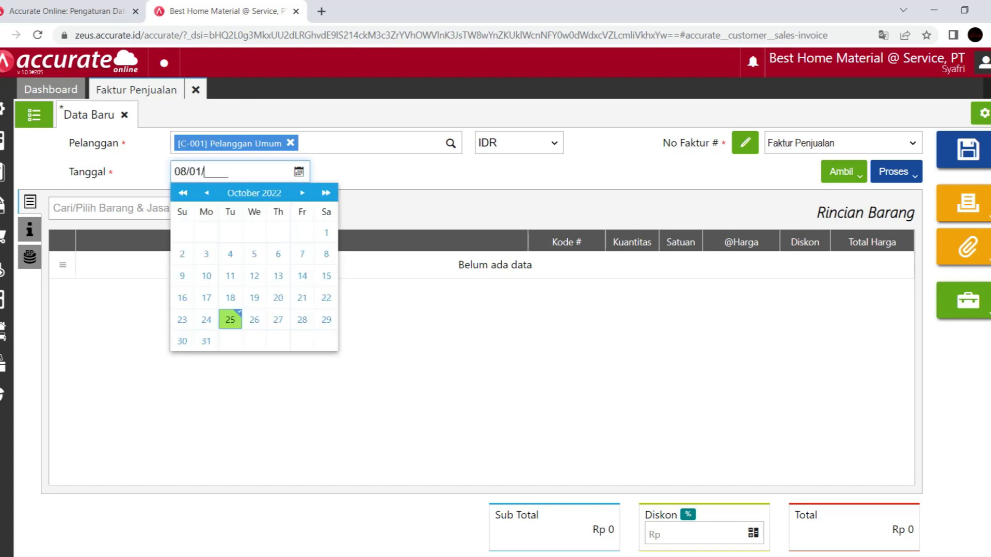
key(Tab)
Step: Add Microwave Kris with quantity 5 and Pompa Air Sanyo with quantity 10 to the invoice
click(314, 208)
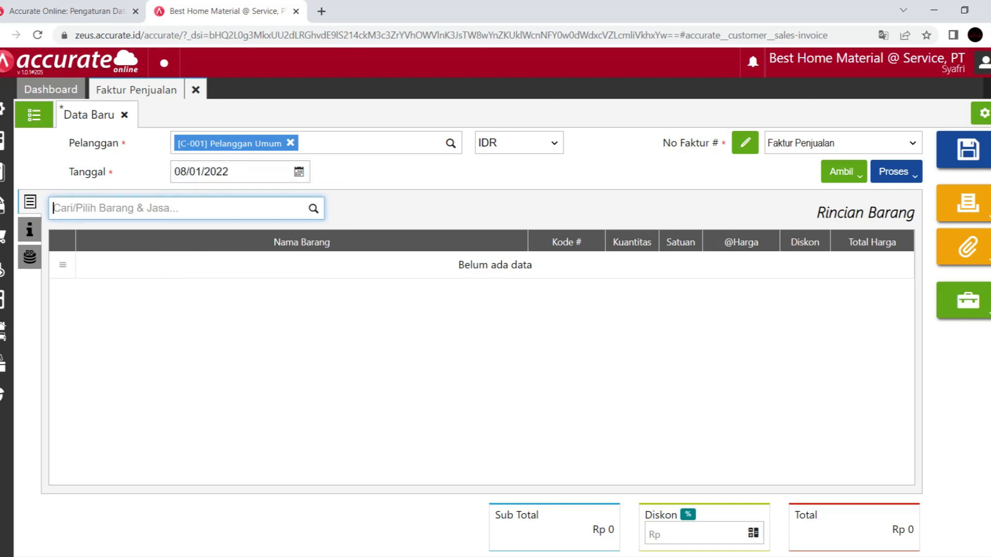
text(k)
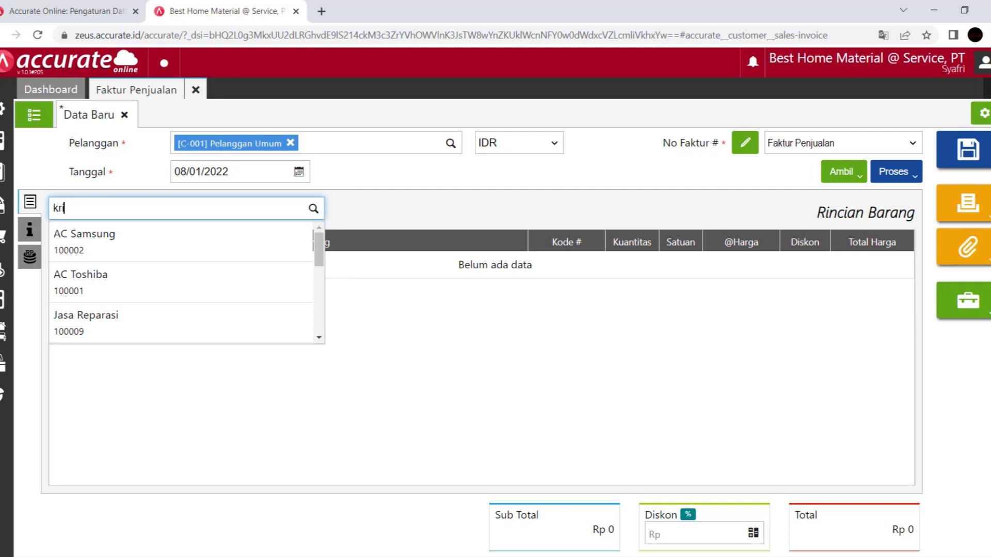
text(ri)
key(Return)
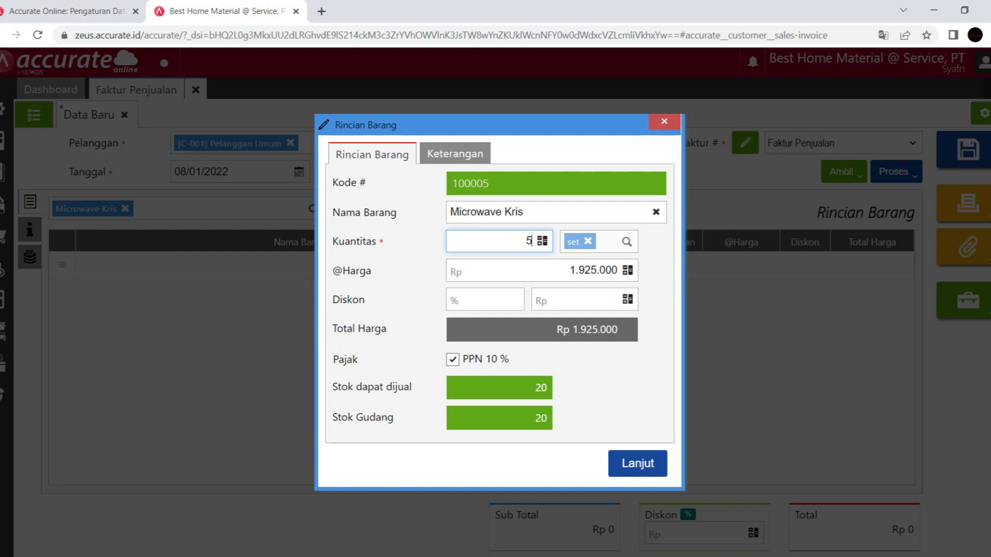
key(Return)
text(sanyo)
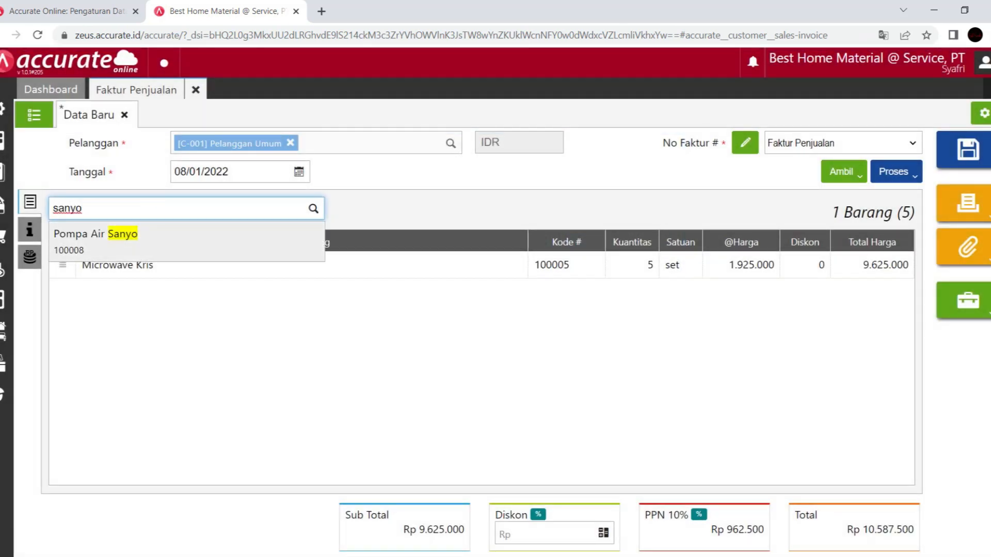
key(Return)
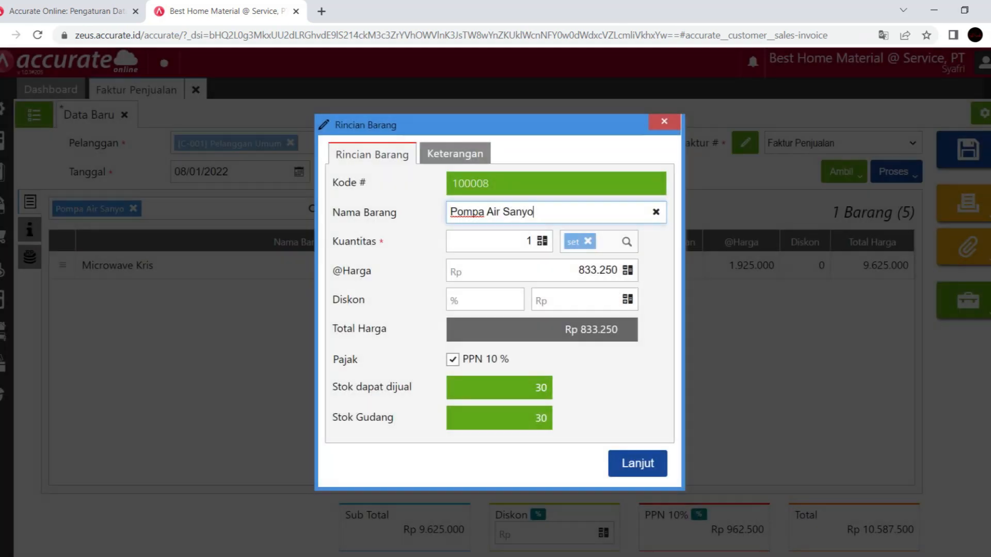
text(10)
key(Return)
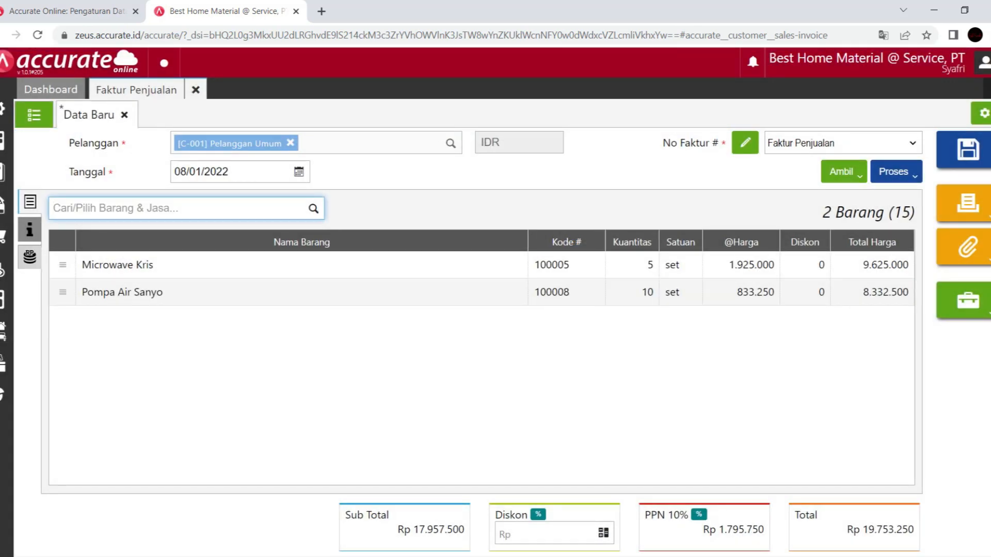
Step: Add a Pendapatan Lain-lain charge of Rp 350.000 to the invoice's other costs, with the description Biaya Angkut
click(29, 258)
text(pendapat)
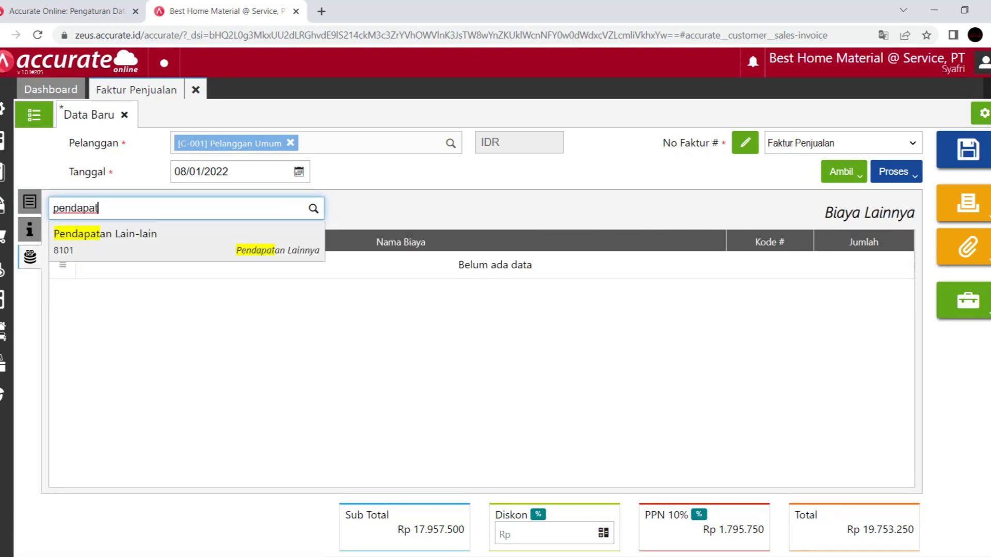
key(Return)
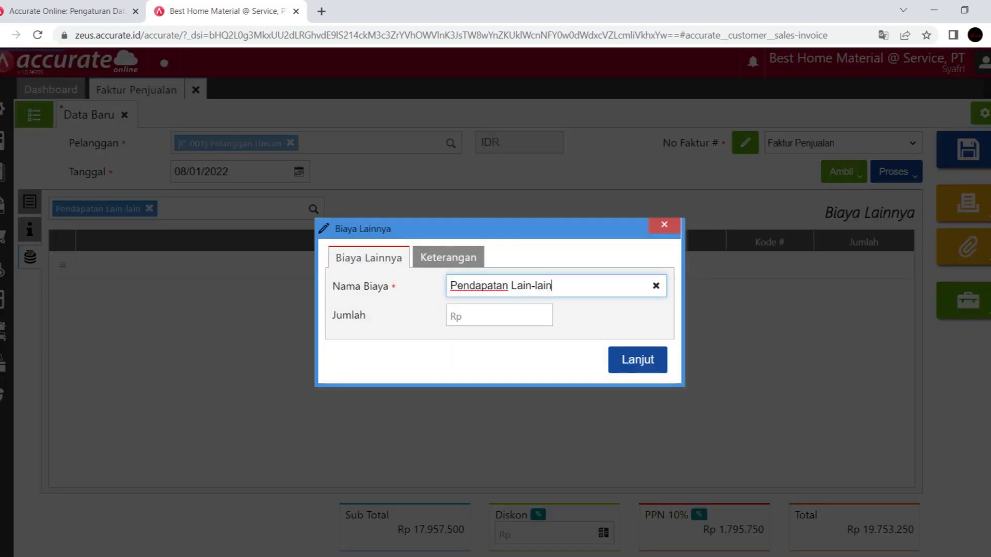
text(3500000)
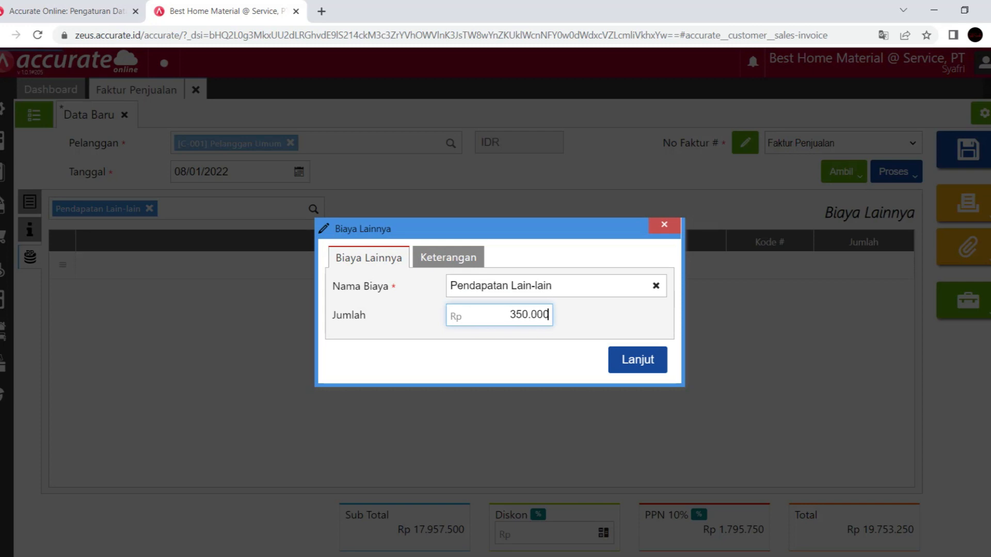
key(Tab)
text(Biaya Angkut)
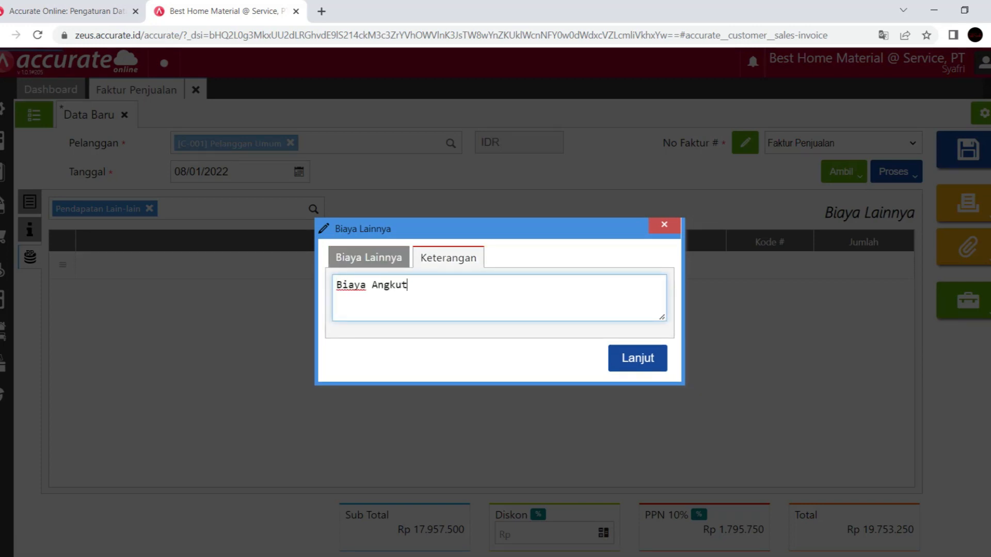
key(Tab)
key(Return)
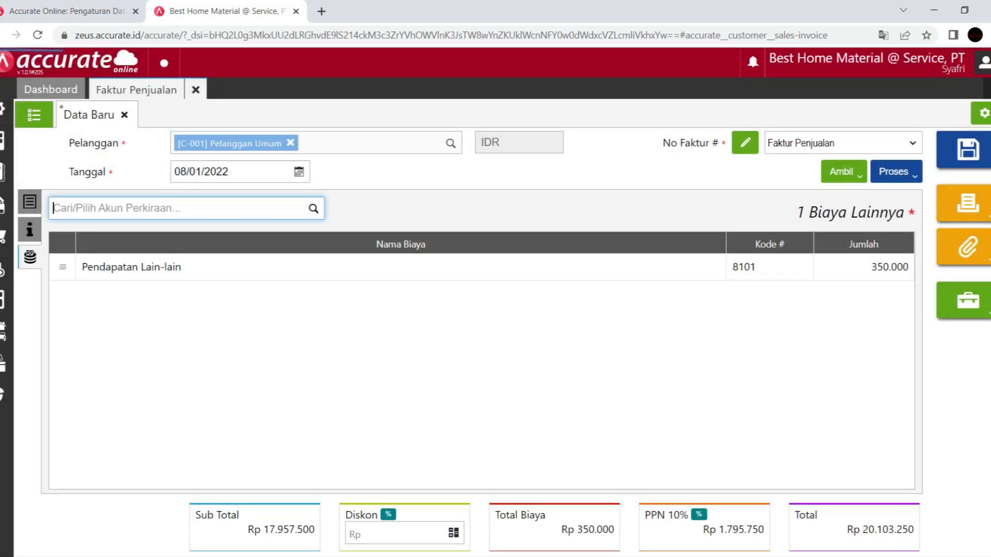
Step: Process the invoice into a sales receipt (Penerimaan Penjualan) paid into Bank BCA IDR and dated 08/01/2022
click(896, 171)
click(846, 198)
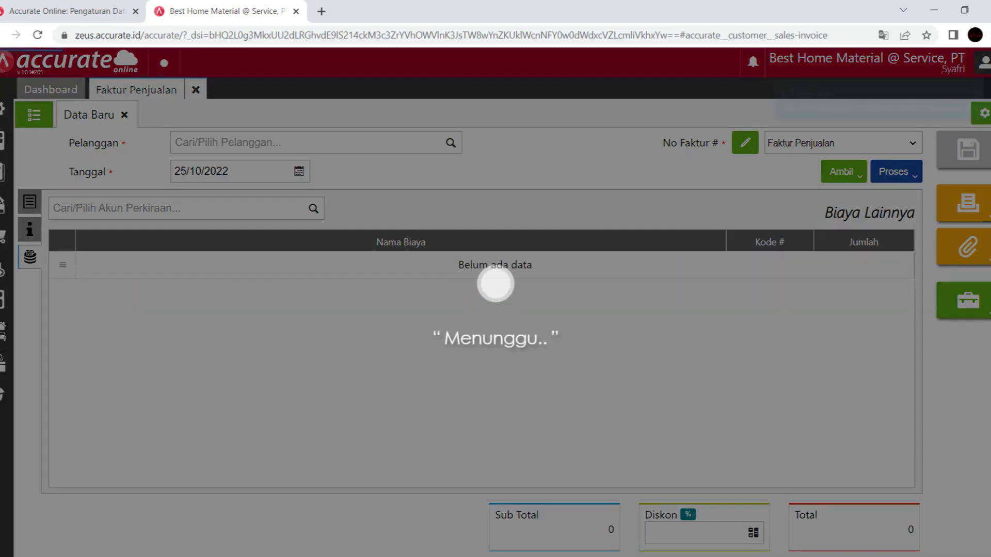
key(Down)
key(Down)
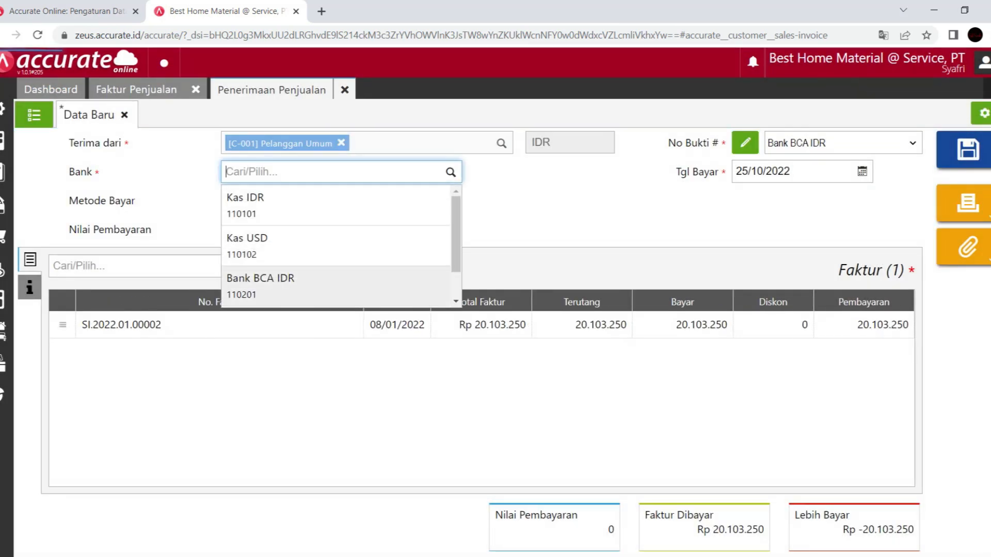
key(Return)
click(774, 172)
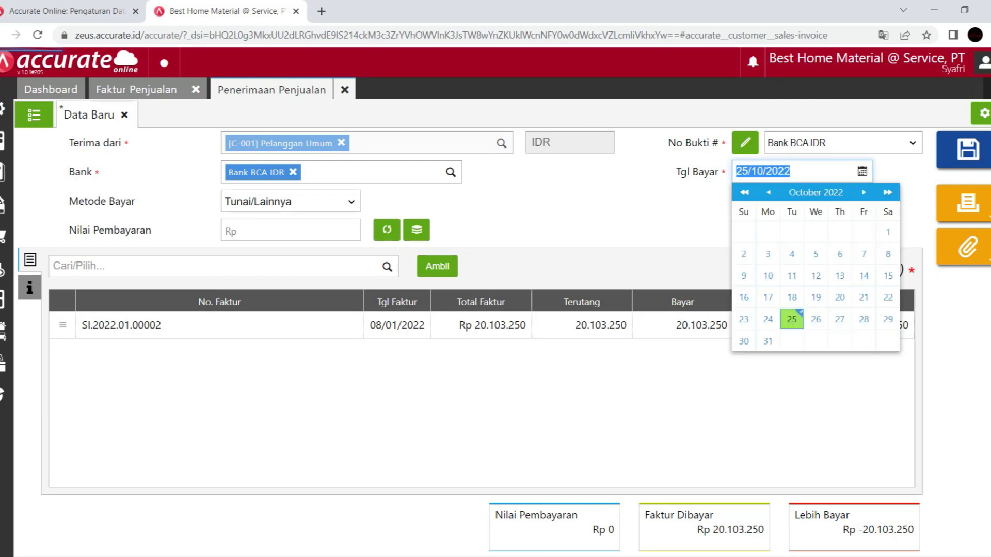
text(08/01/2022)
key(Tab)
Step: Set the receipt's payment method to Transfer Bank, calculate the payment value automatically and save the receipt
click(291, 201)
click(279, 241)
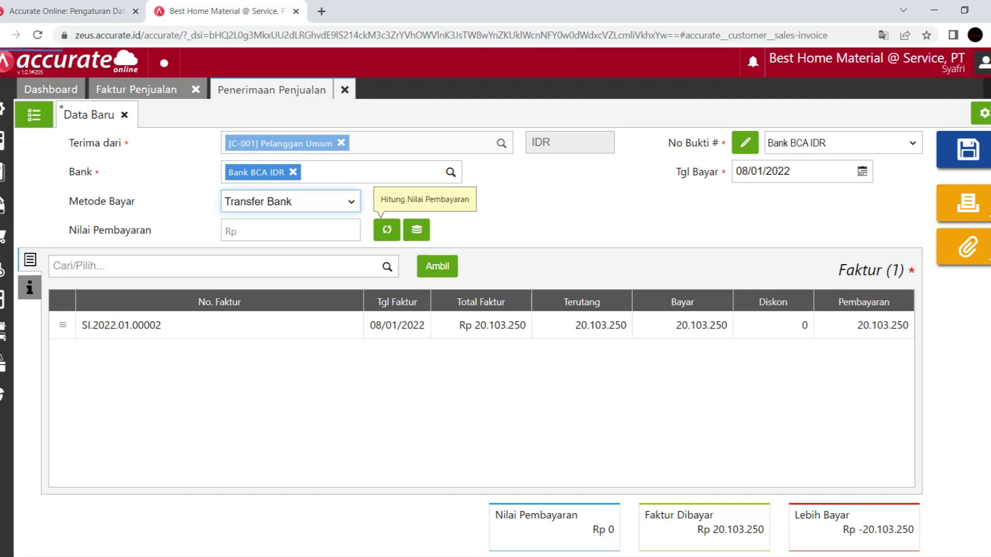
click(386, 229)
click(968, 149)
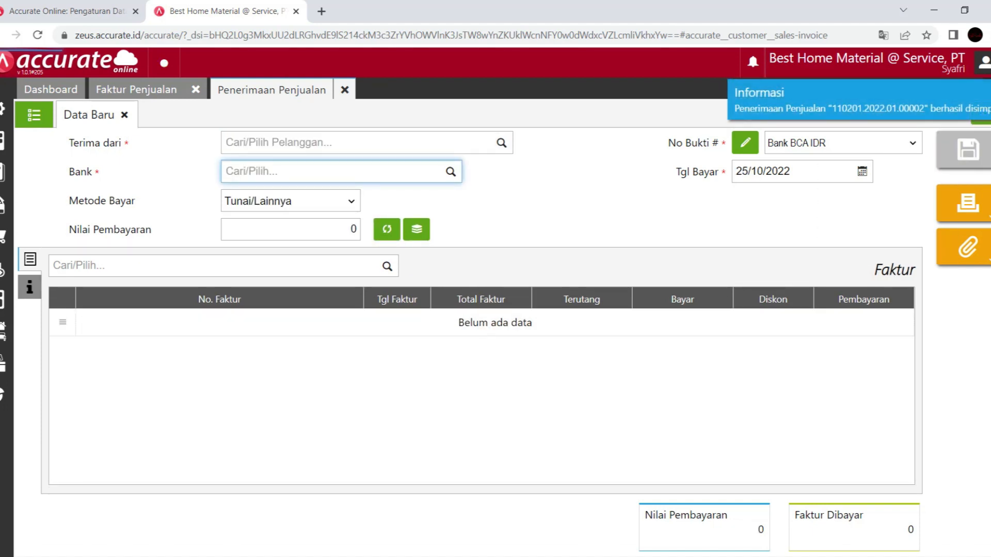
Step: Check the 11 January promo package in Modul Accurate.pdf and close the Penerimaan Penjualan and Faktur Penjualan forms in Accurate Online
key(alt+Tab)
scroll(474, 320, down, 6)
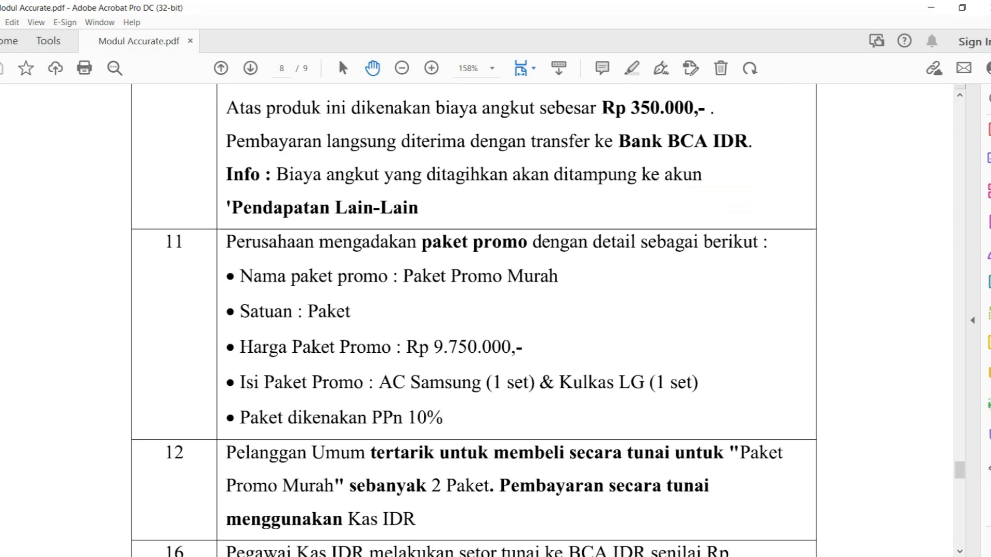
click(931, 7)
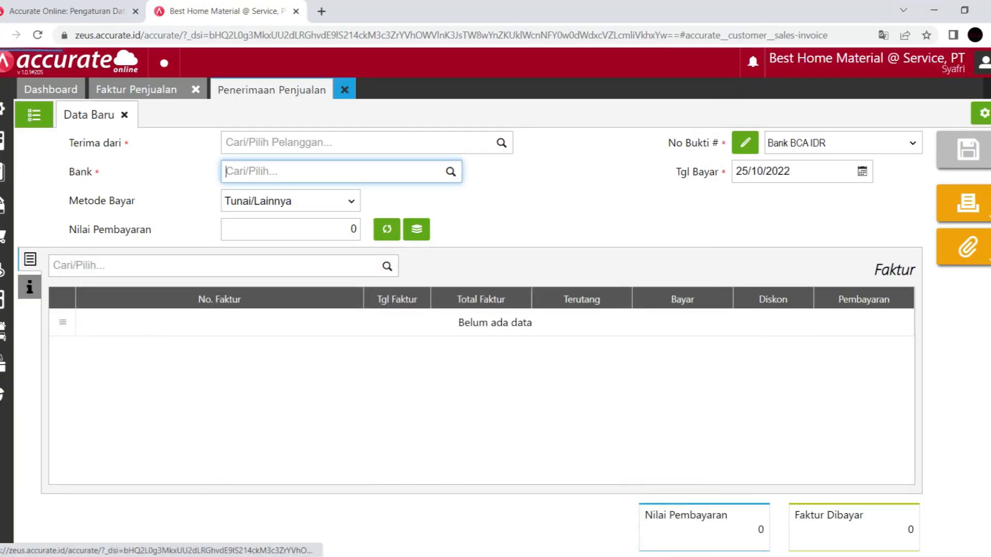
click(344, 90)
click(196, 89)
Step: Create a new Barang & Jasa item in the Umum category with the name Paket Promo Murah
click(3, 299)
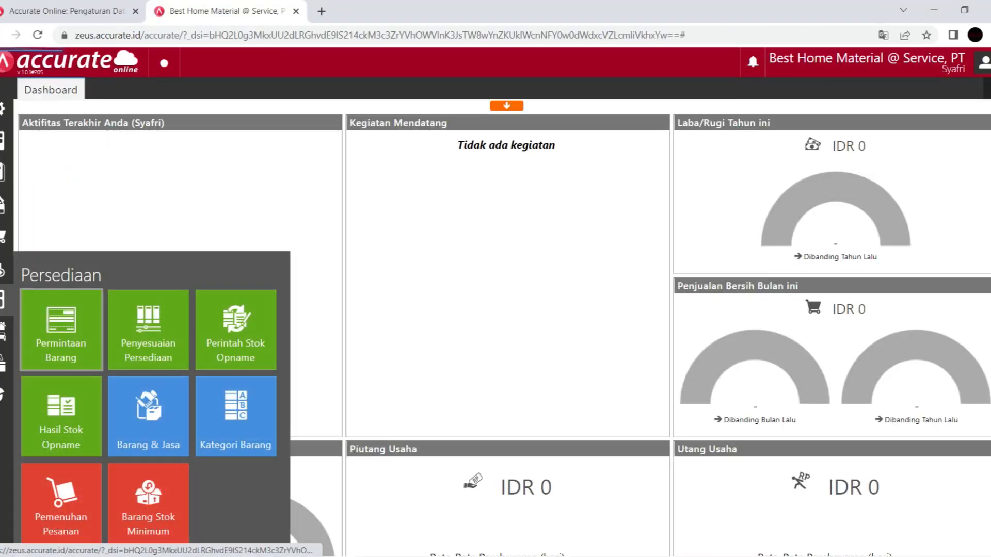
click(148, 416)
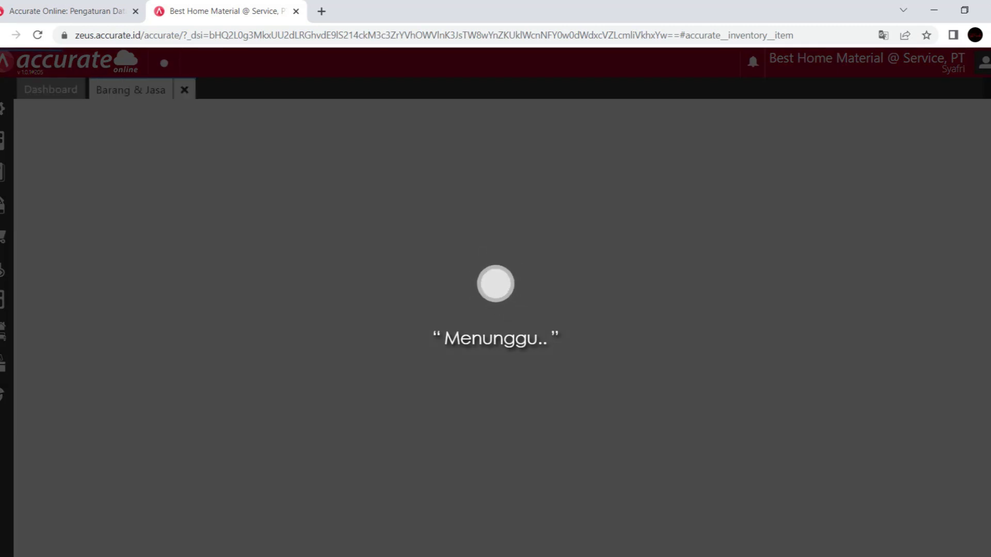
click(449, 171)
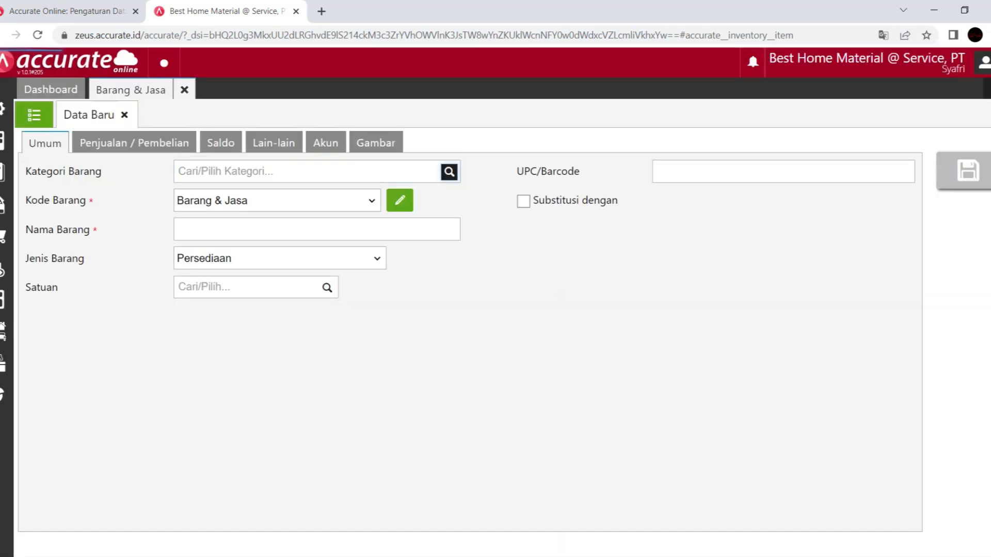
scroll(313, 247, down, 1)
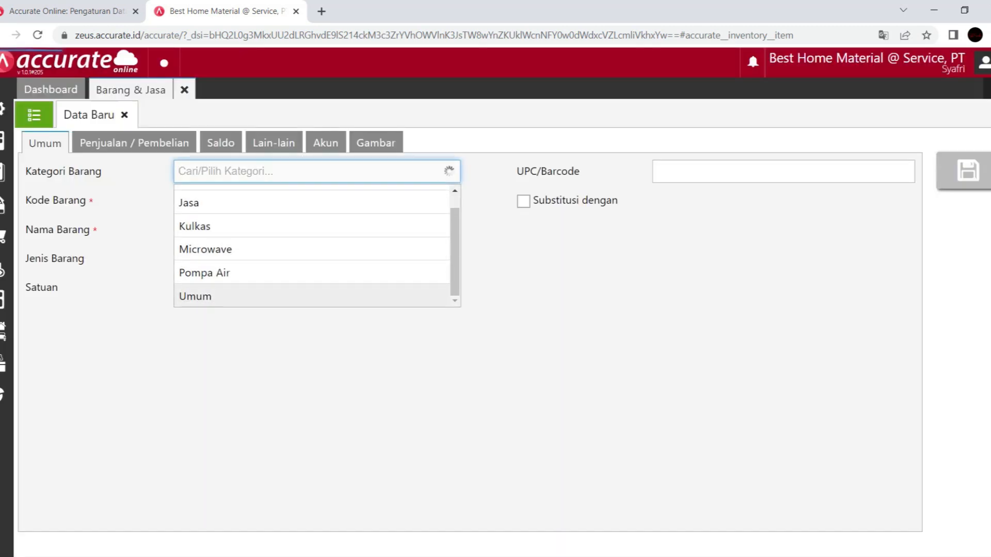
click(201, 296)
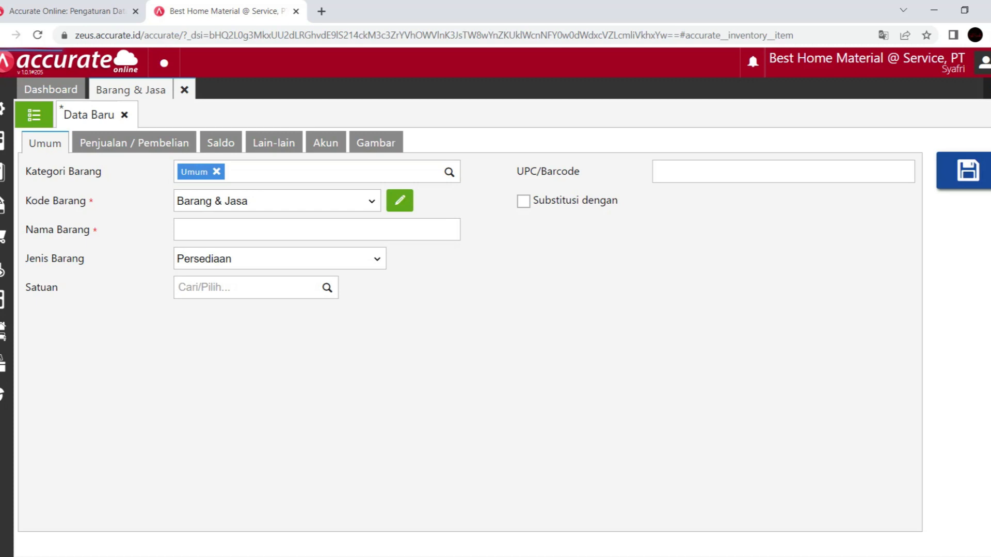
click(232, 230)
text(P)
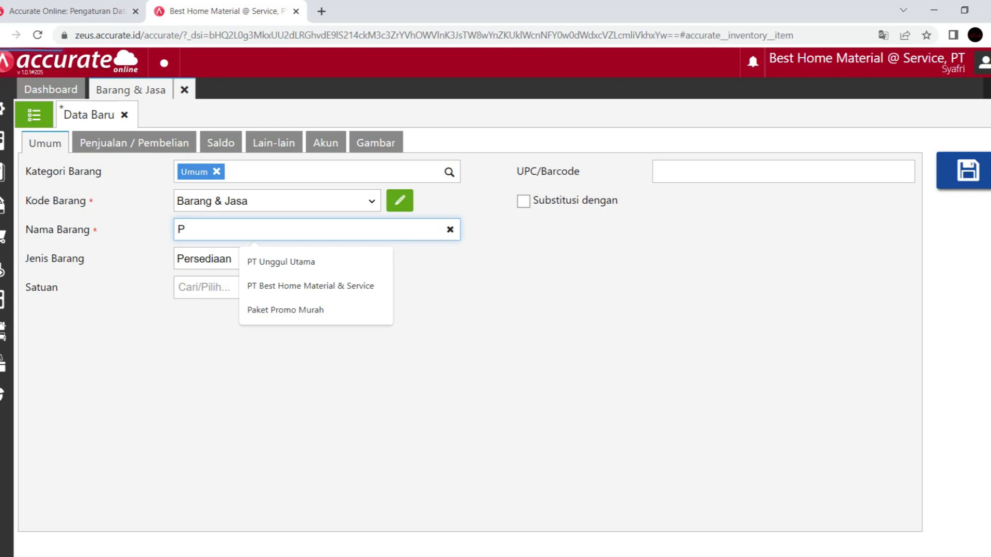
text(aket Promo Murah)
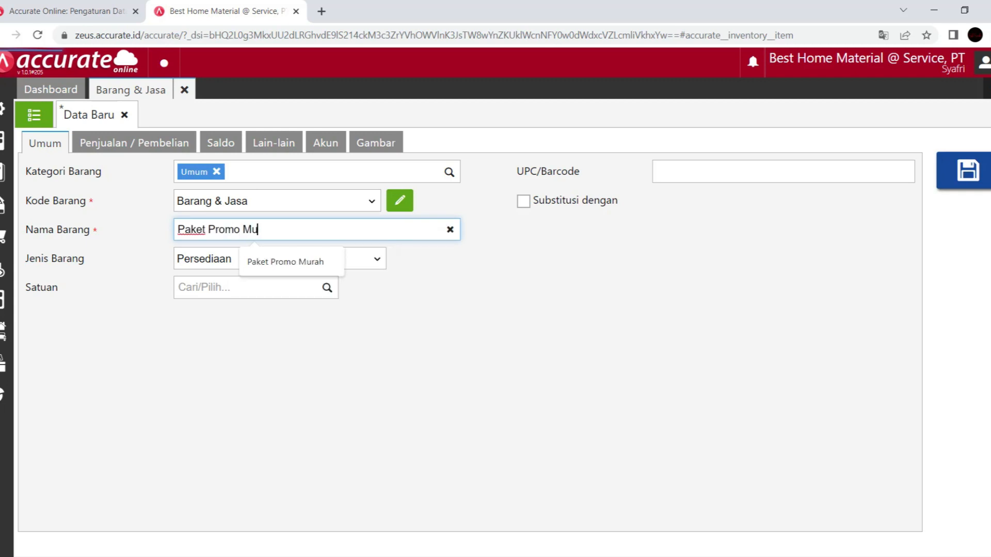
Step: Set the item type to Grup and save Paket as a new unit for the item
click(280, 258)
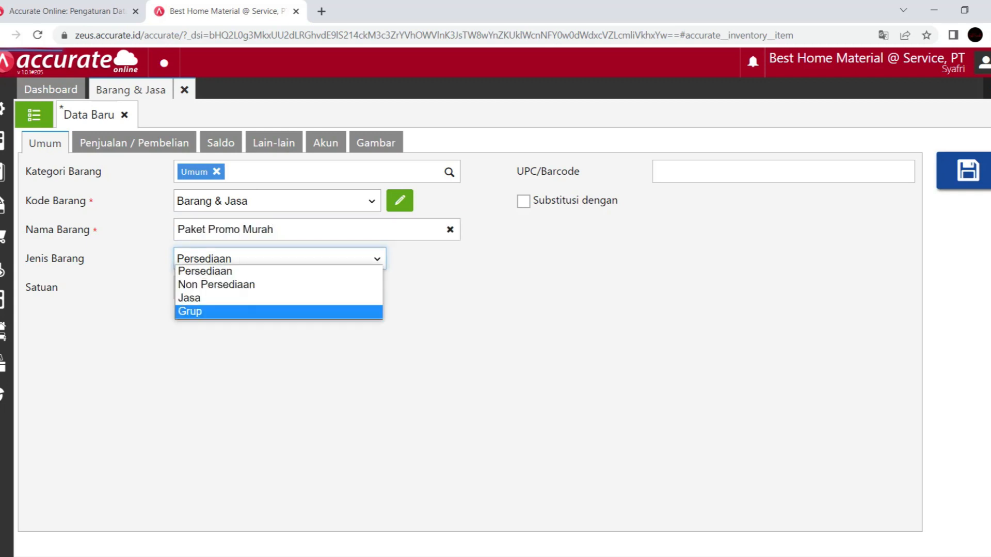
click(279, 311)
click(243, 288)
text(Paket)
click(256, 341)
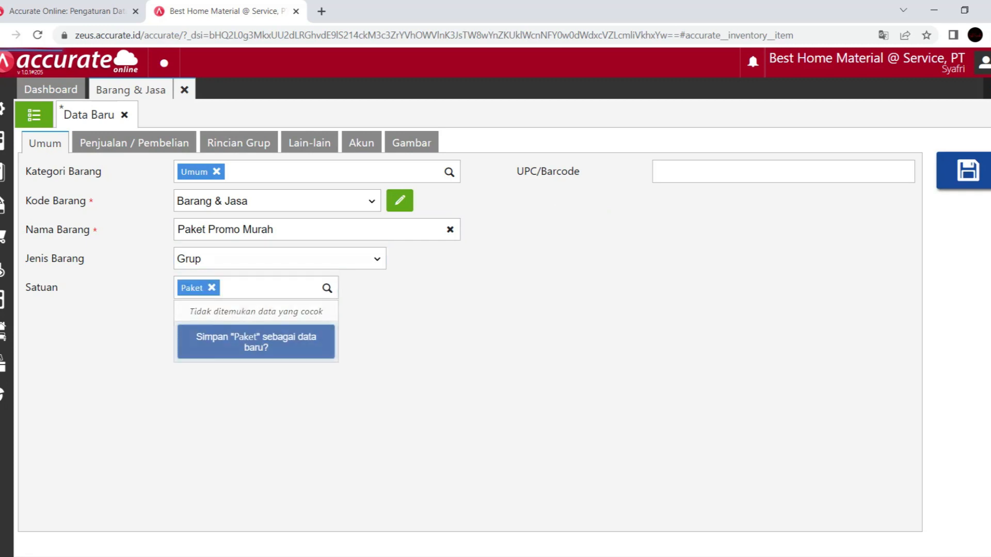
click(449, 172)
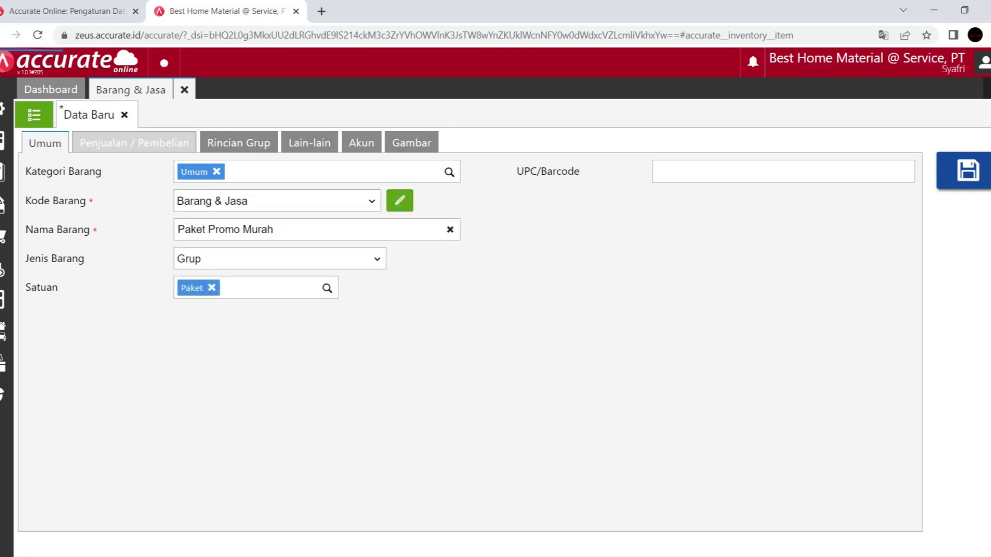
Step: Set the item's fixed default selling price to 9.750.000 per Paket, not calculated from the group details, and apply Pajak Pertambahan Nilai as its PPN
click(135, 143)
click(217, 232)
click(280, 258)
text(9750000)
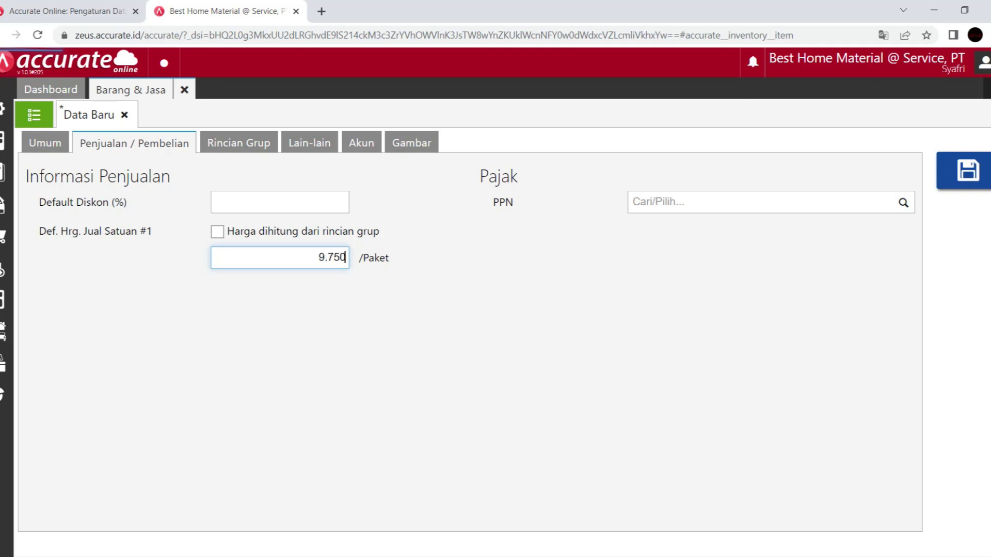
click(671, 202)
click(681, 226)
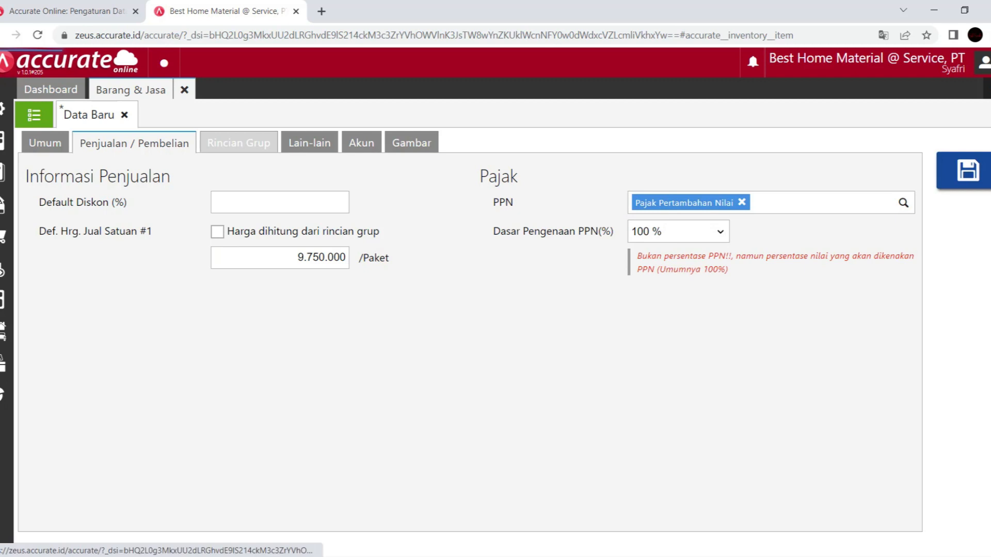
Step: Add 1 set each of AC Samsung and Kulkas LG to the group details, then save the item and close Barang & Jasa
click(238, 143)
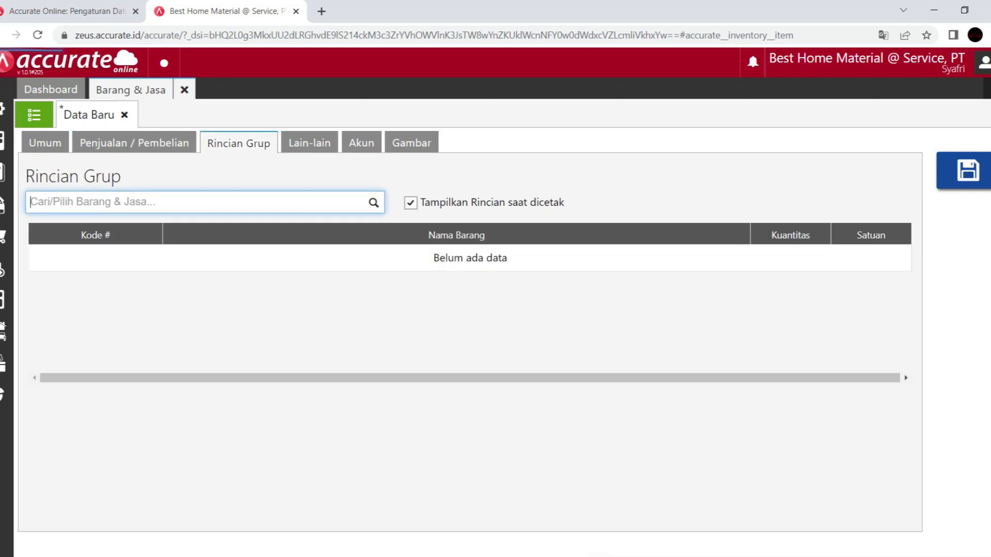
text(sa)
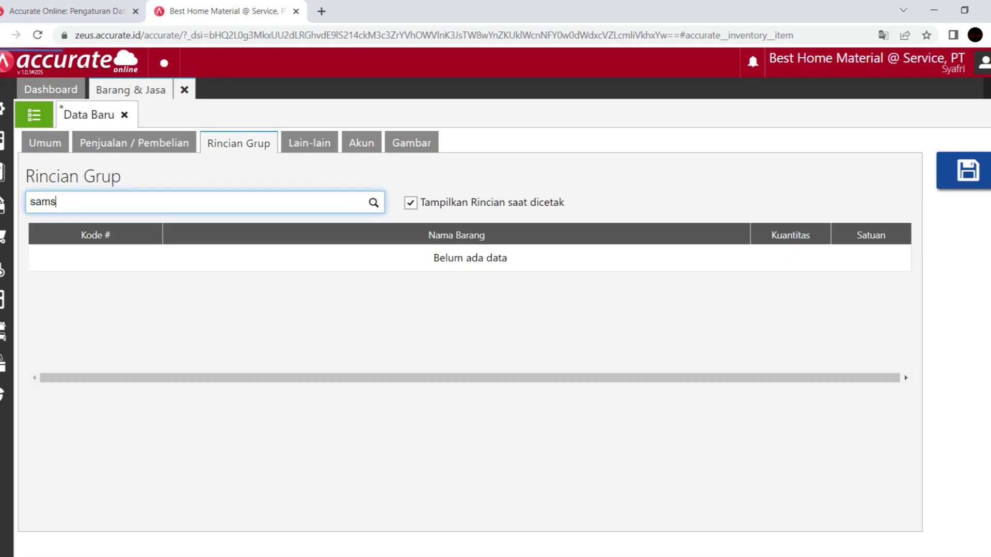
text(ms)
key(Return)
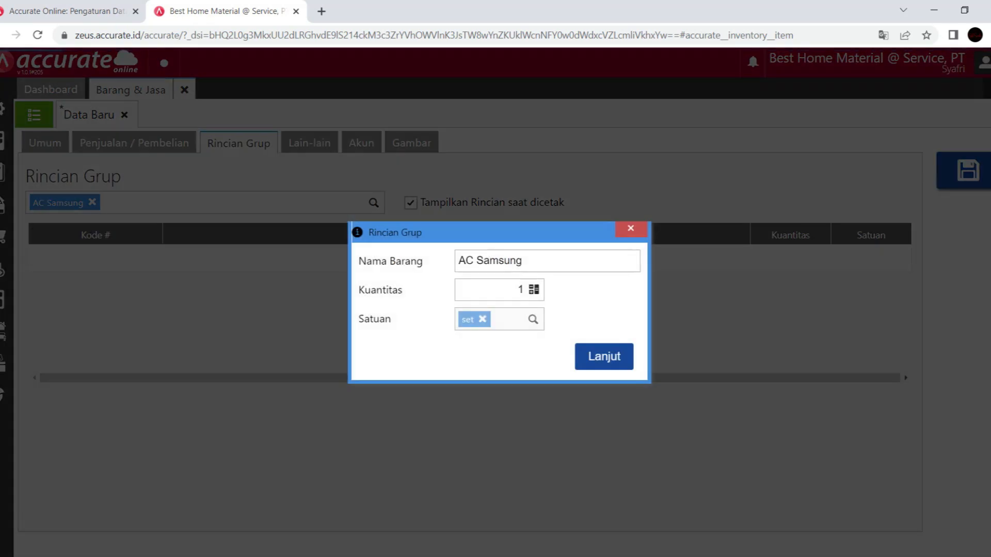
key(Return)
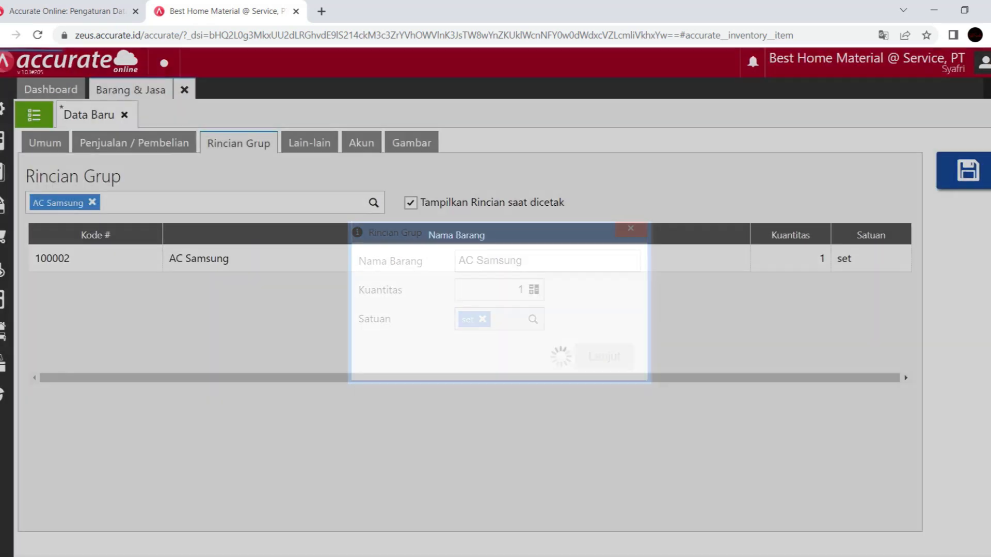
text(lg)
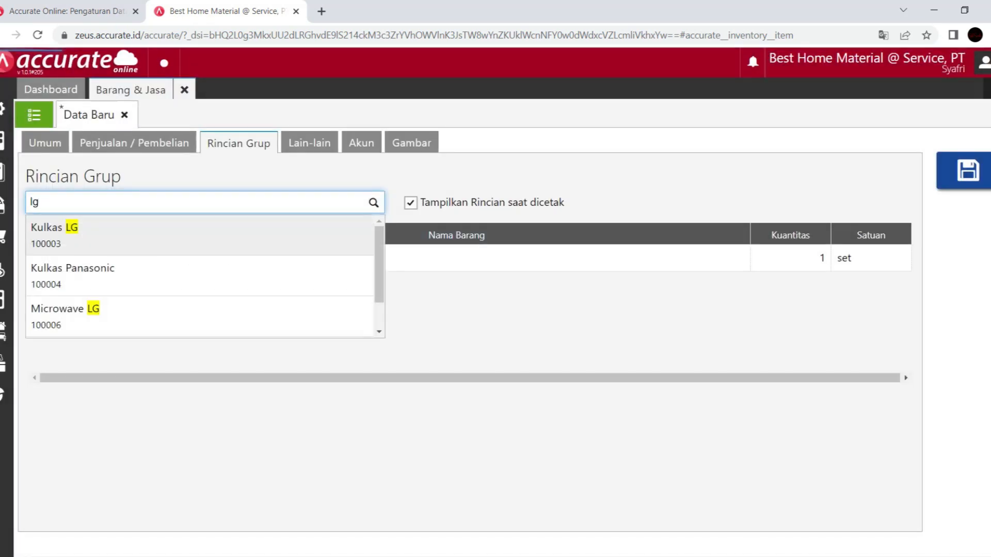
key(Return)
key(Return)
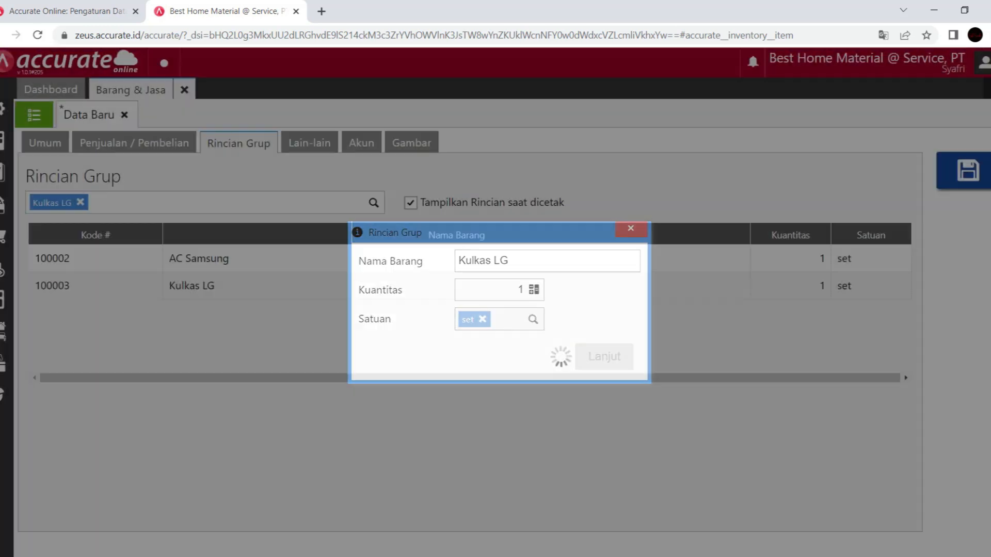
click(963, 171)
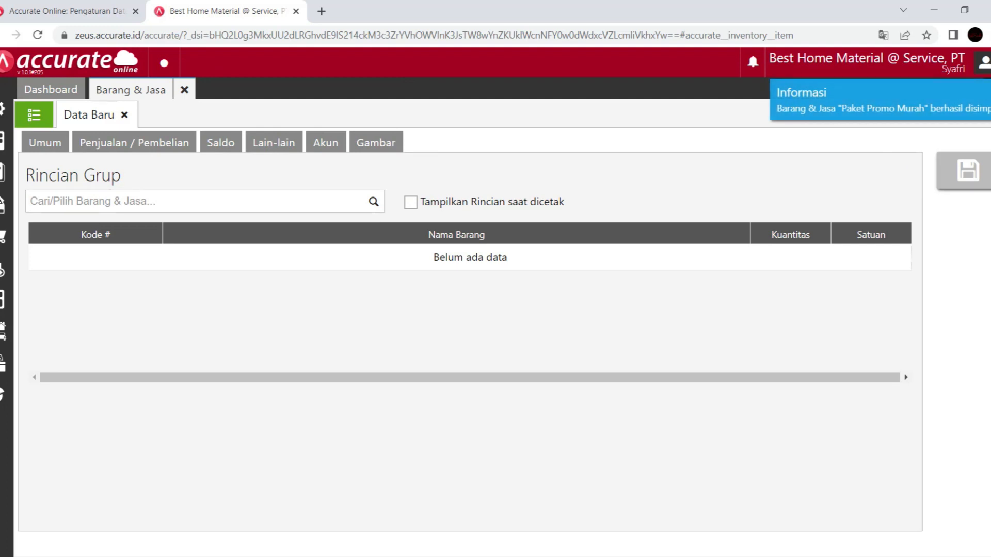
click(184, 90)
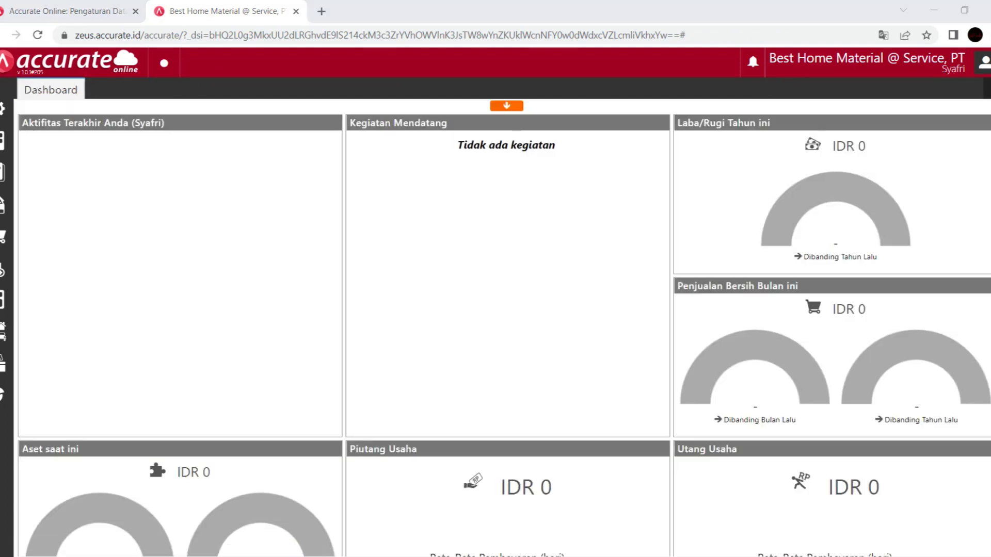
Step: Check the 12 January sale in Modul Accurate.pdf and start a Faktur Penjualan in Accurate Online for Pelanggan Umum dated 12/01/2022
key(alt+Tab)
scroll(474, 320, down, 2)
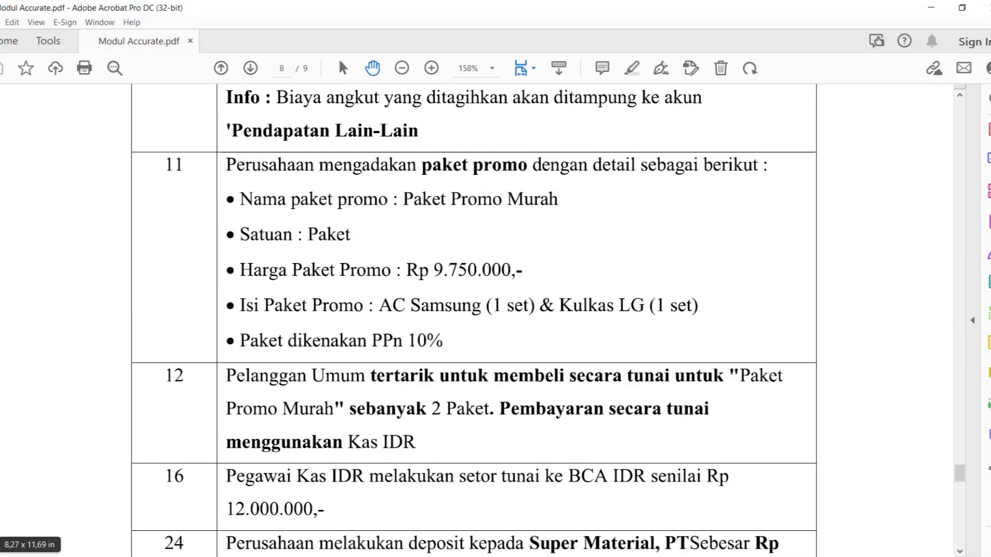
key(alt+Tab)
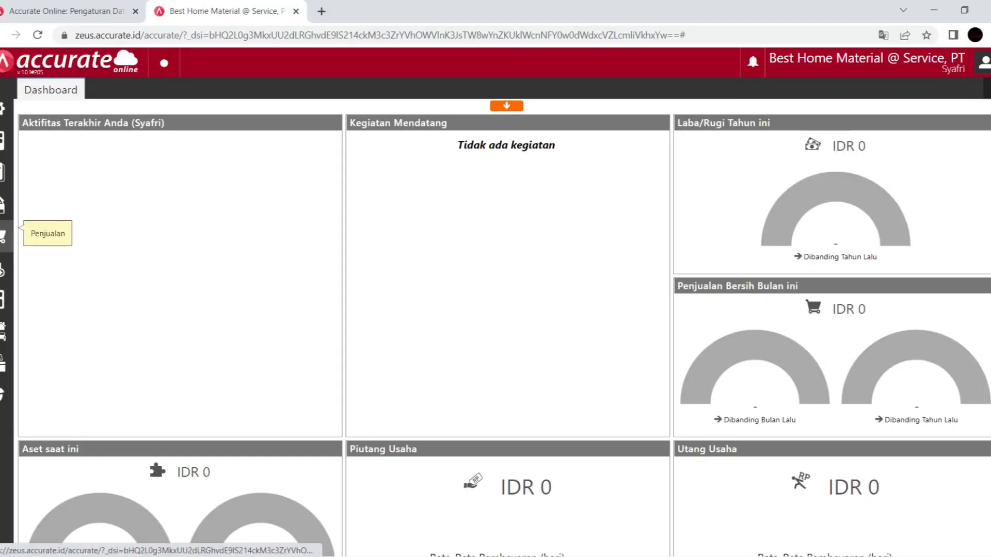
click(3, 237)
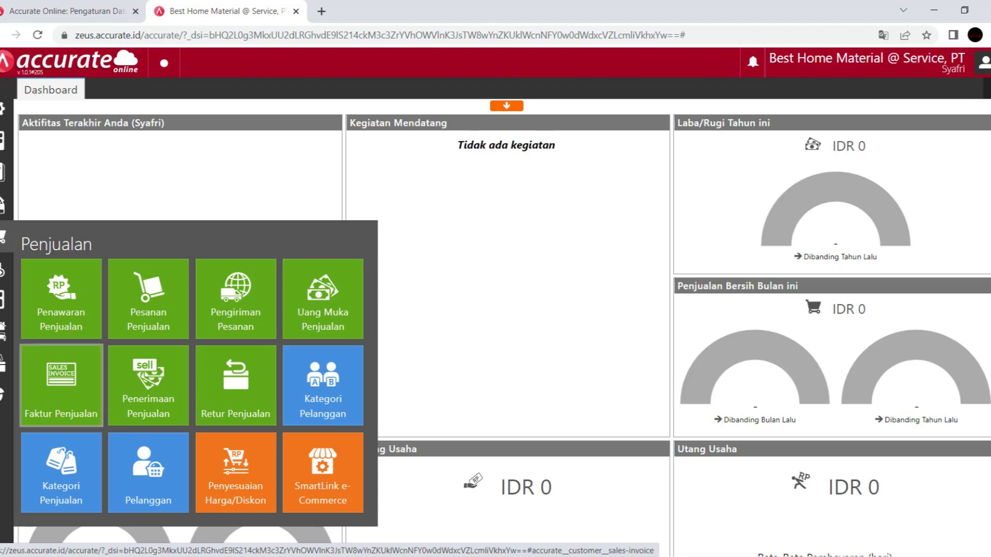
click(61, 385)
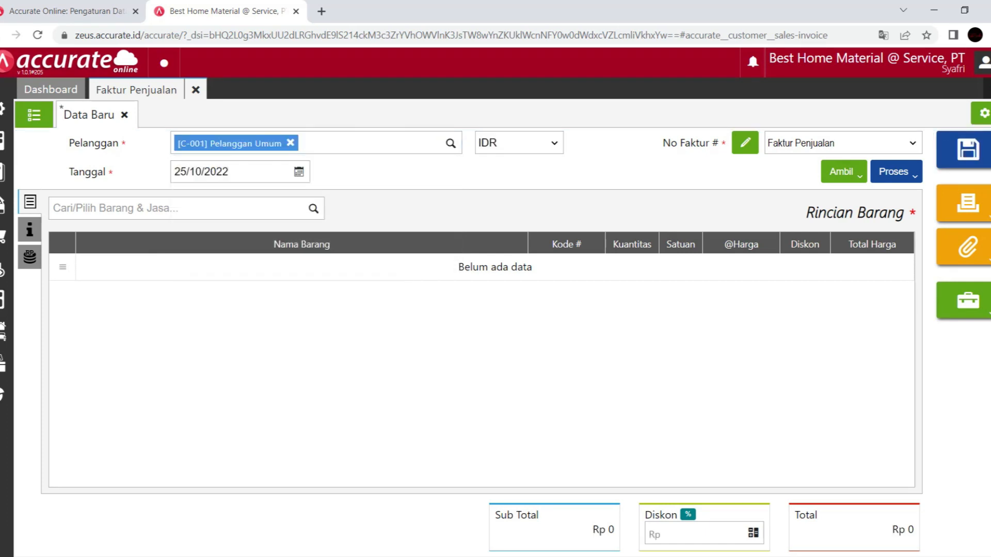
text(12/)
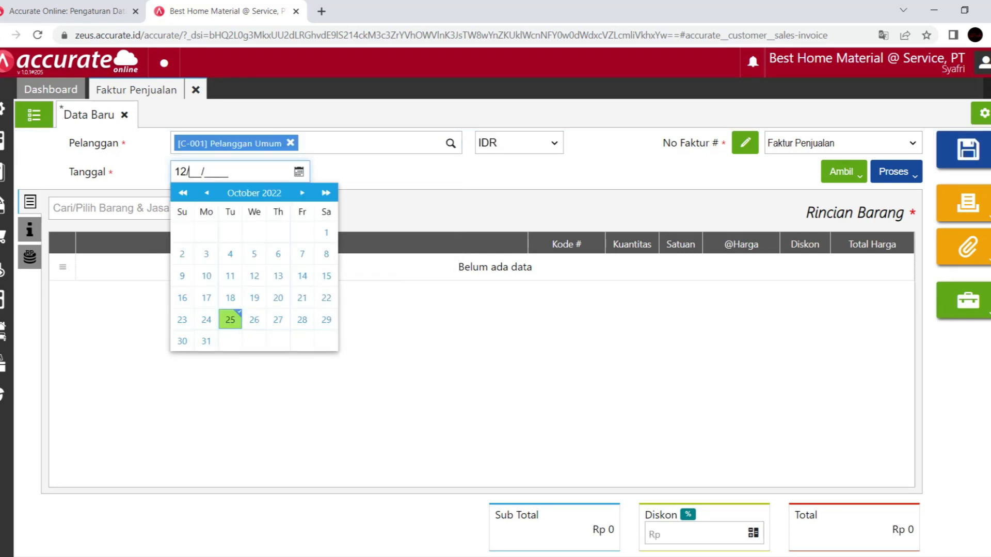
text(01/2022)
key(Return)
Step: Add Paket Promo Murah to the invoice with a quantity of 2 Paket
click(124, 208)
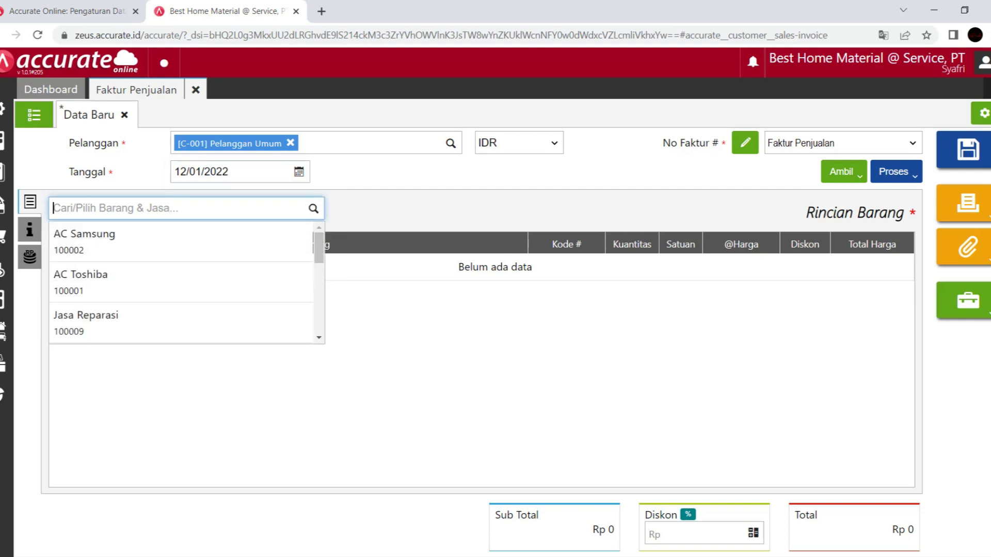
text(paket)
key(Return)
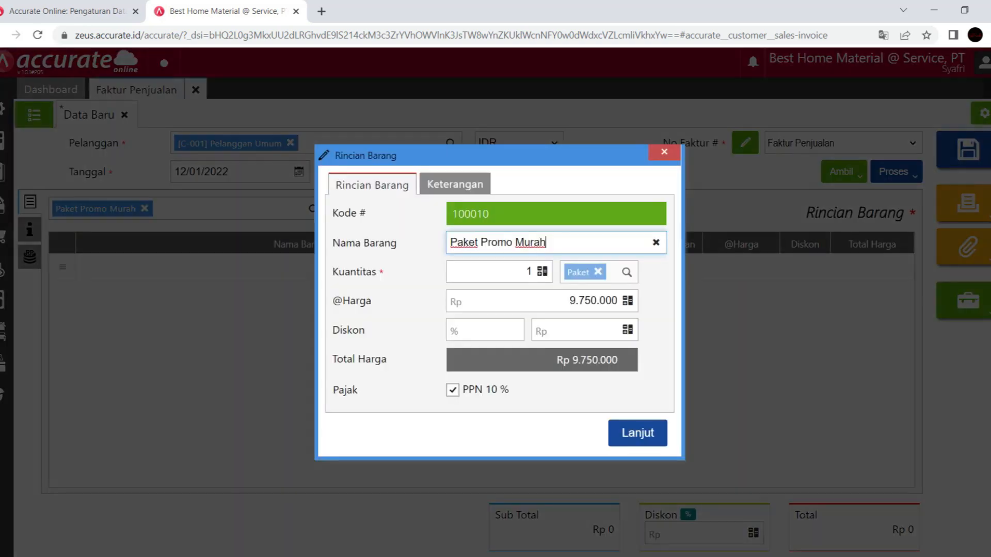
key(Tab)
text(2)
key(Return)
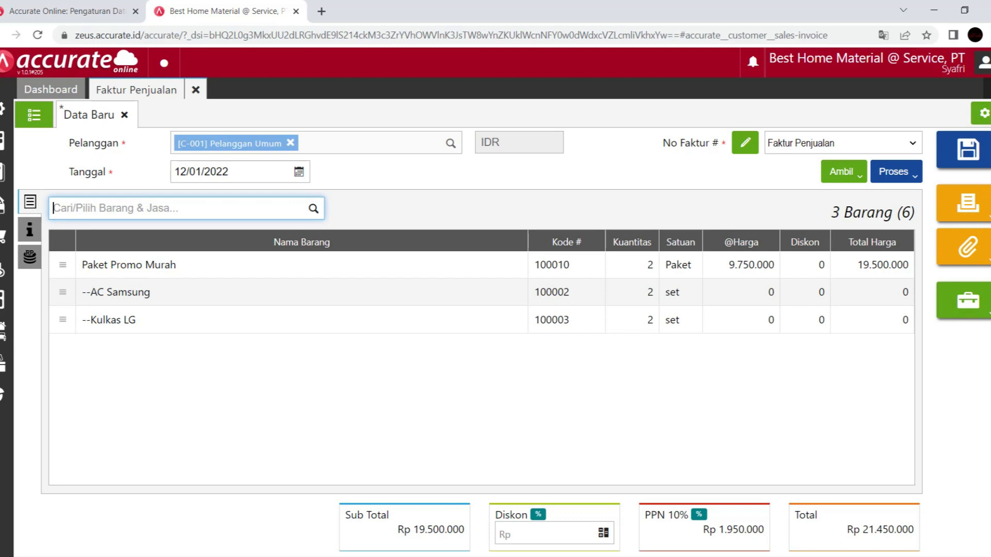
Step: Process the invoice into a sales receipt (Penerimaan Penjualan) paid into Kas IDR
click(896, 171)
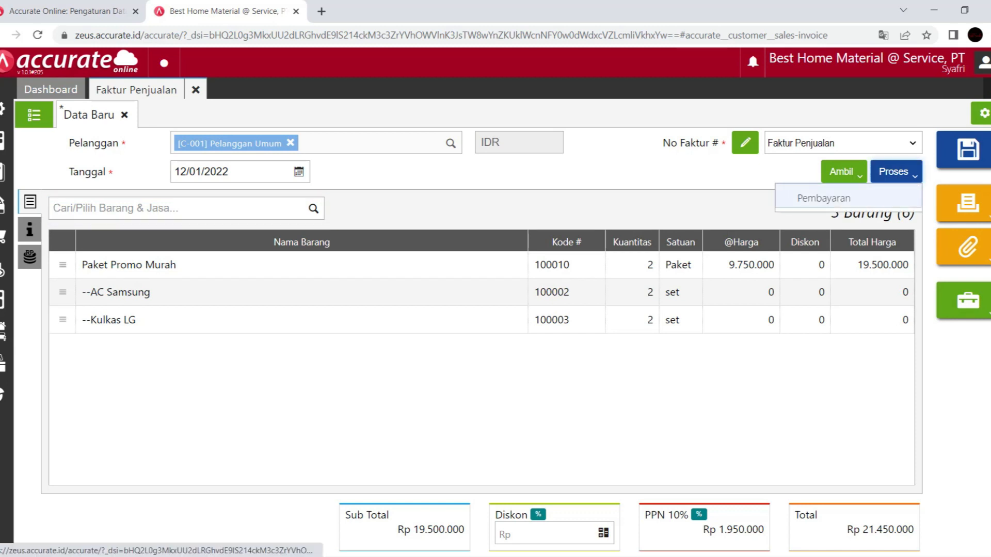
click(823, 198)
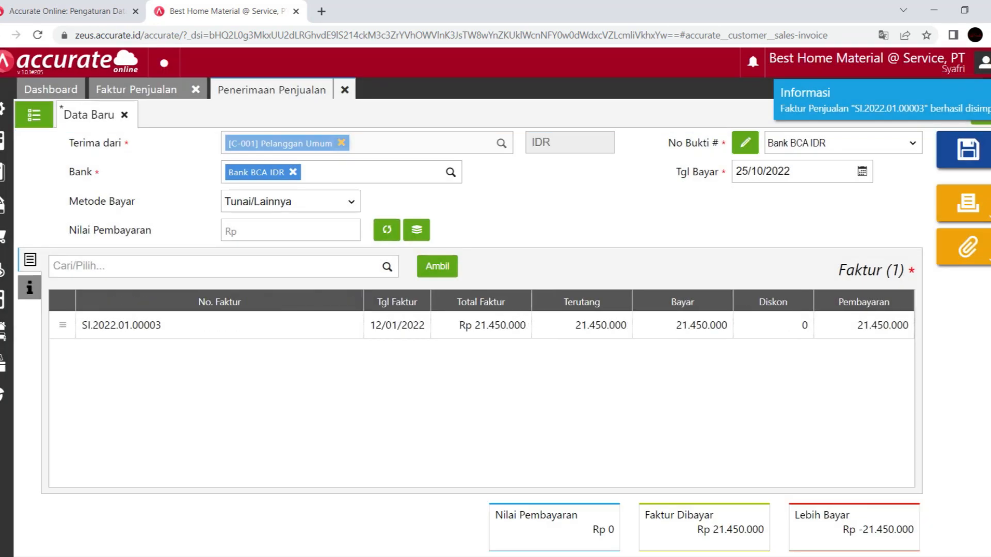
click(450, 172)
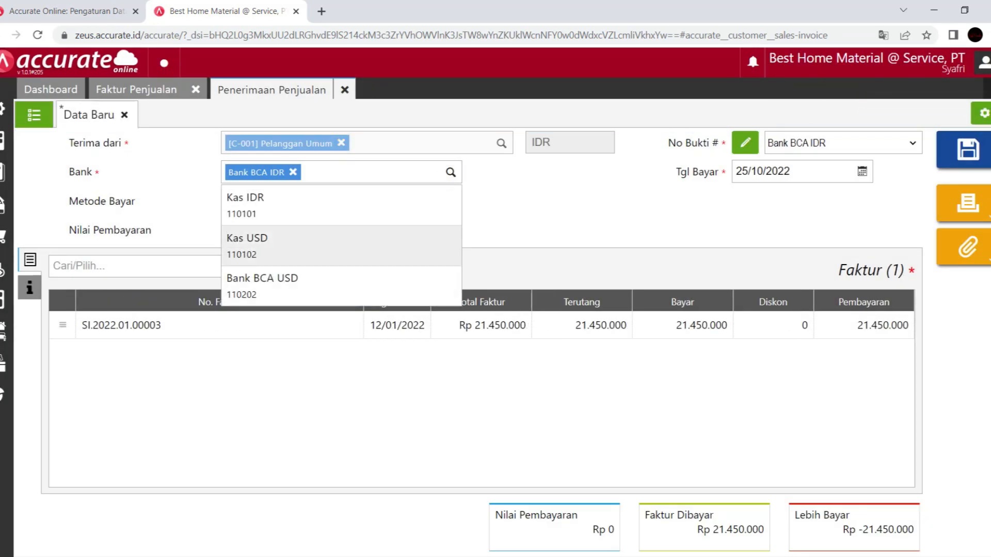
click(330, 205)
Step: Date the receipt 12/01/2022 and save it with the automatically calculated payment value
click(862, 171)
text(12/01/2022)
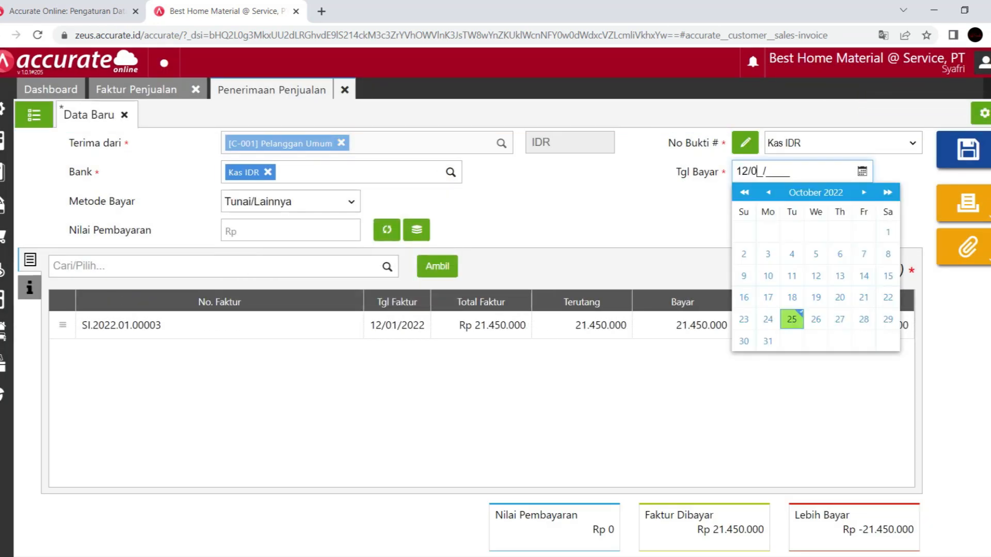
key(Tab)
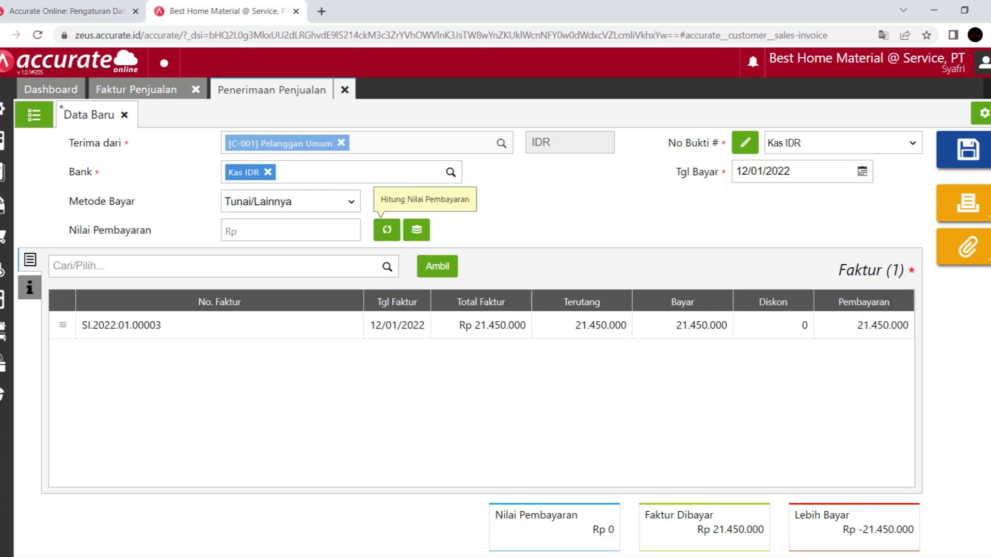
click(387, 229)
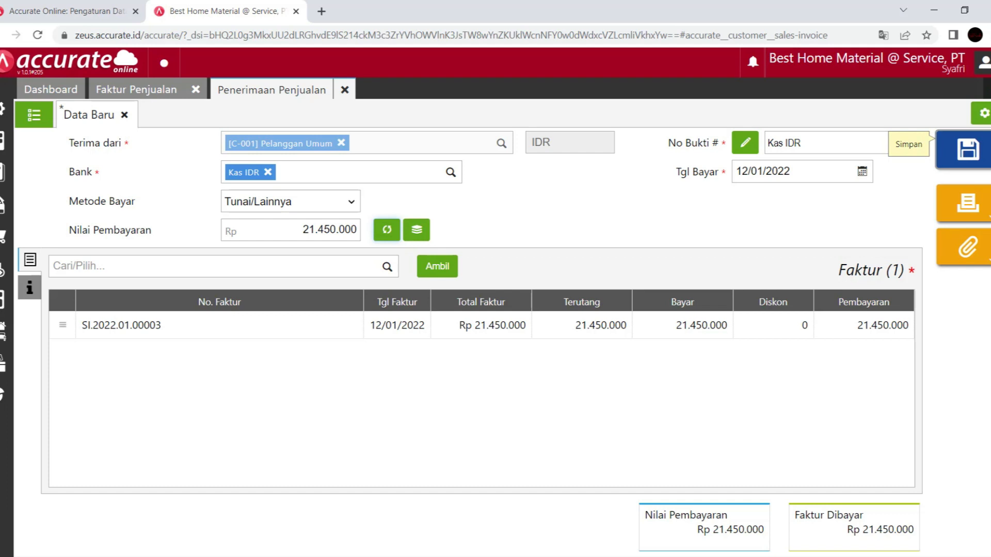
click(968, 150)
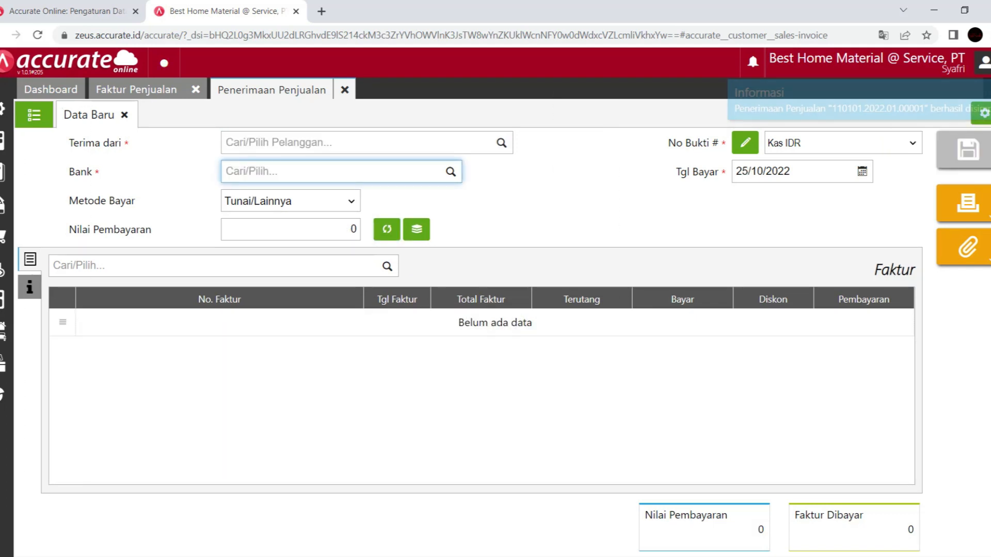
Step: Close the Penerimaan Penjualan and Faktur Penjualan forms and check the 16 January transaction in Modul Accurate.pdf
click(345, 90)
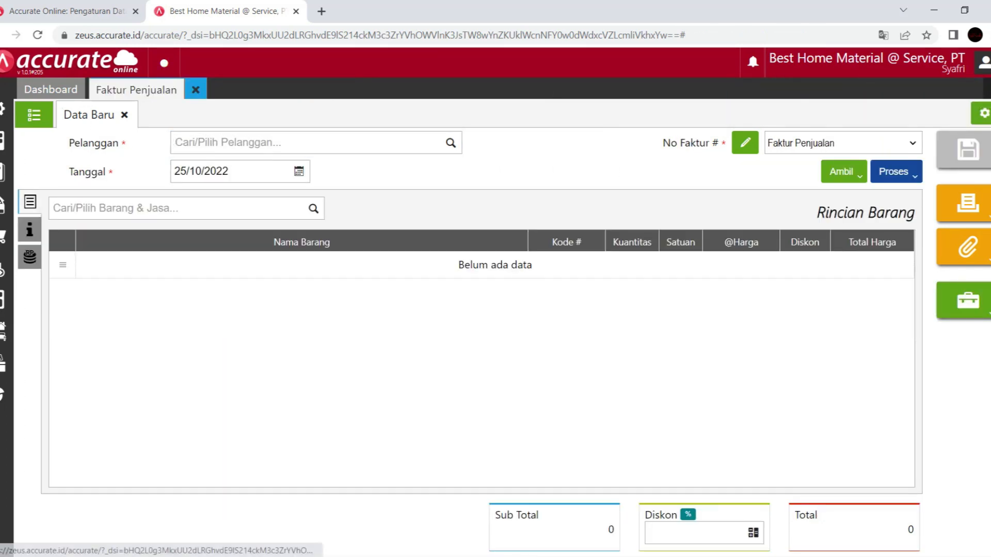
click(195, 89)
key(alt+Tab)
scroll(475, 317, down, 5)
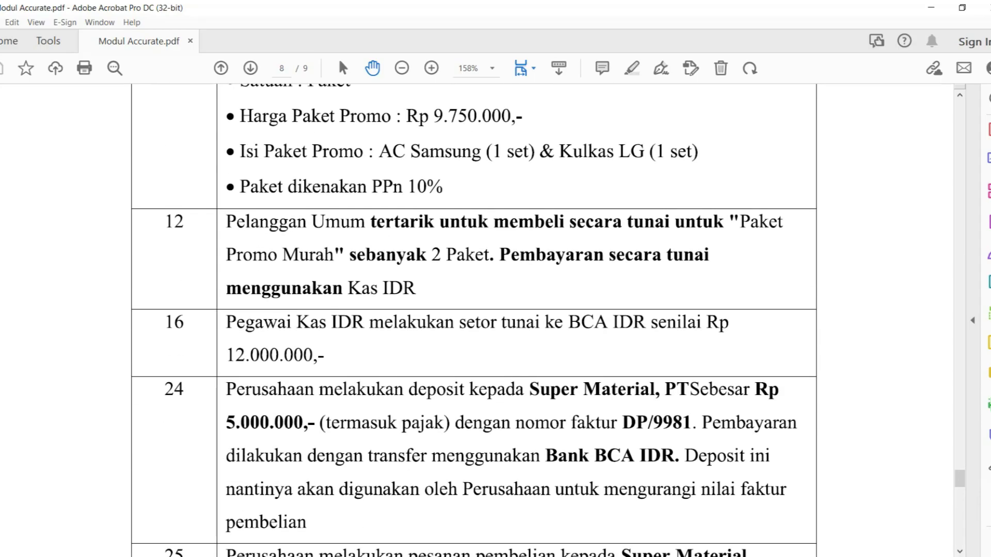
Step: In Accurate Online, record and save a Transfer Bank dated 16/01/2022 of Rp 12.000.000 from Kas IDR to Bank BCA IDR
key(alt+Tab)
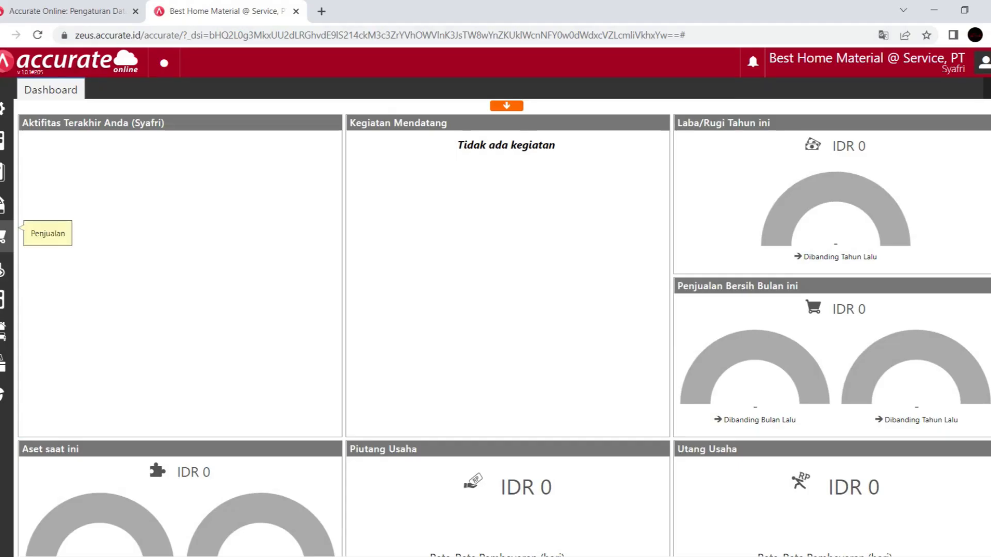
click(2, 204)
click(237, 284)
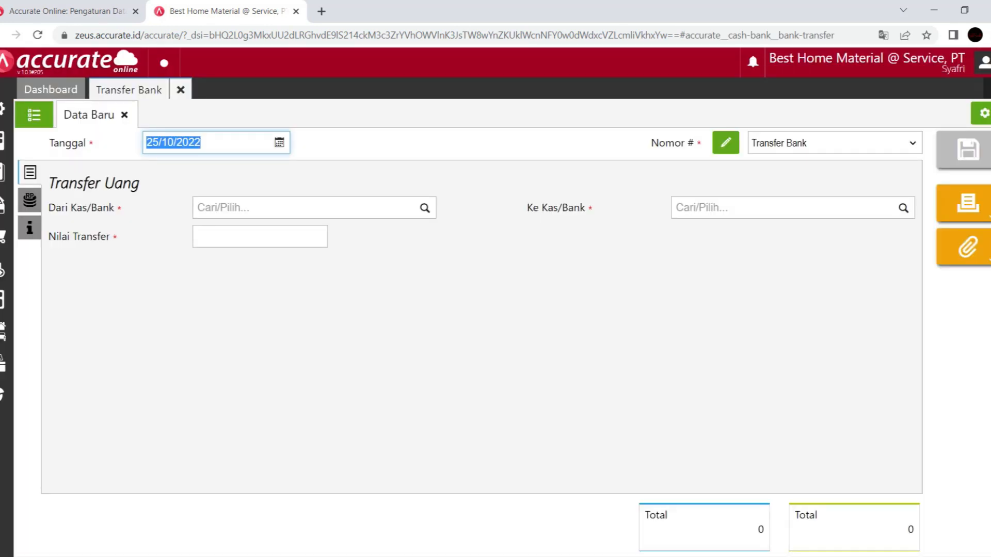
text(16012022)
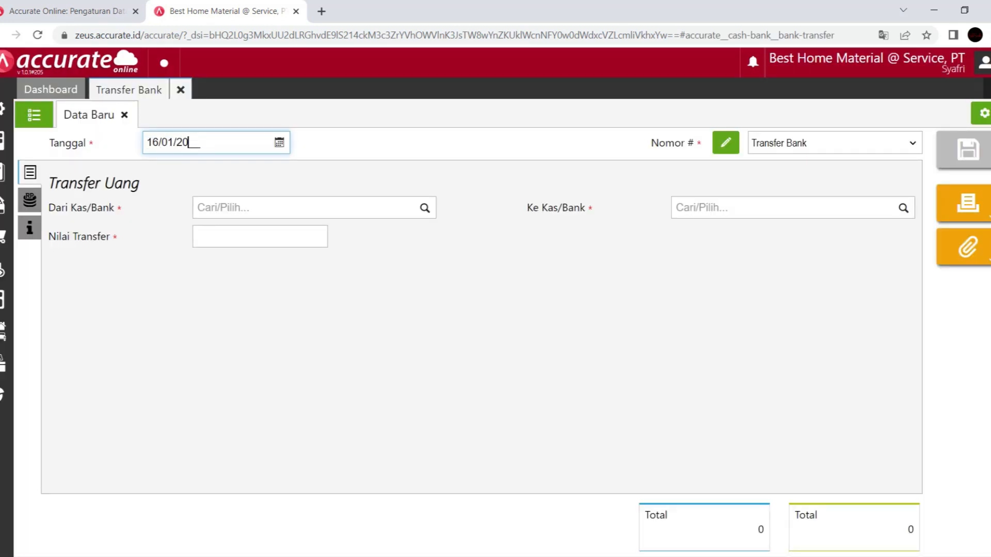
click(424, 208)
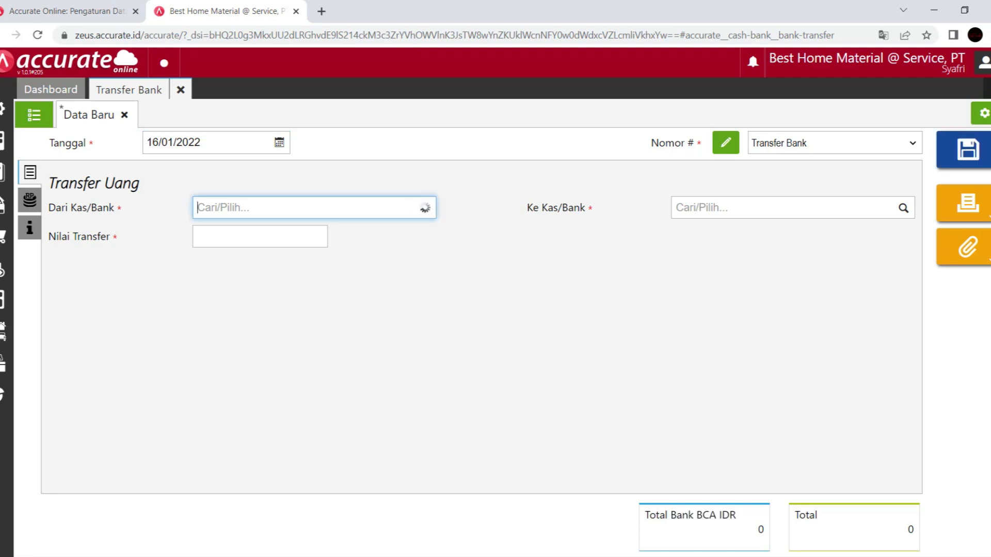
click(227, 238)
click(903, 208)
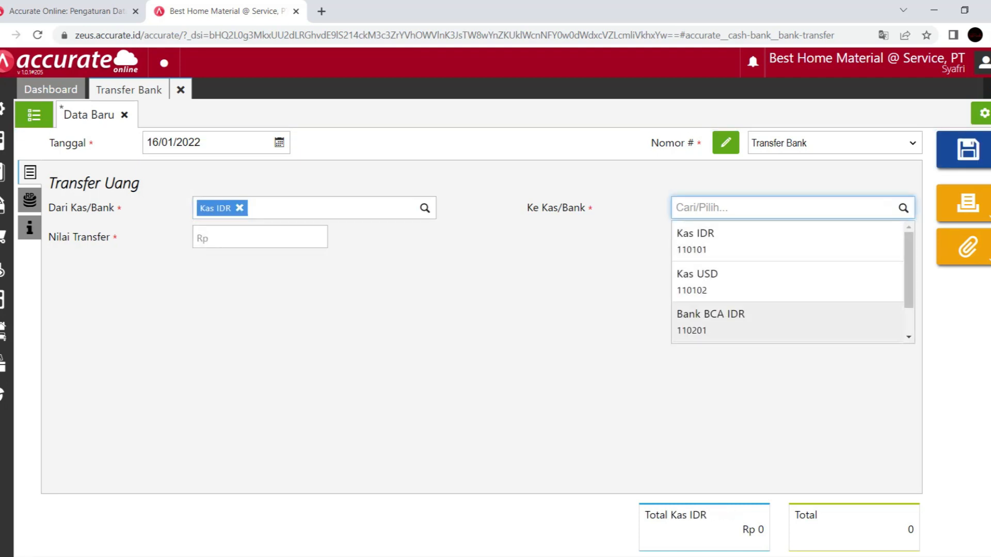
click(702, 316)
click(260, 237)
text(12.000.000)
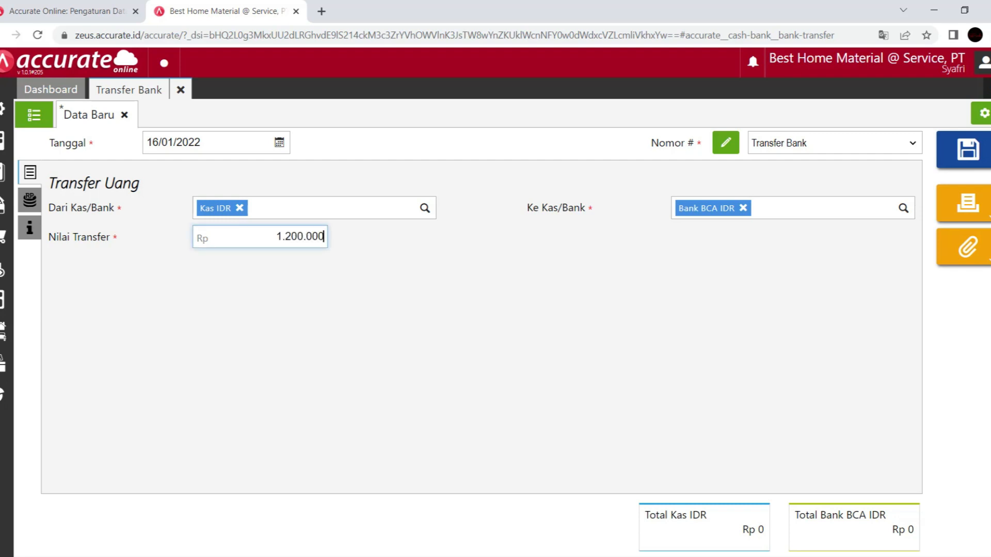
click(963, 149)
Step: Check the 24 January deposit in Modul Accurate.pdf and start an Uang Muka Pembelian in Accurate Online for Super Material, PT
key(alt+Tab)
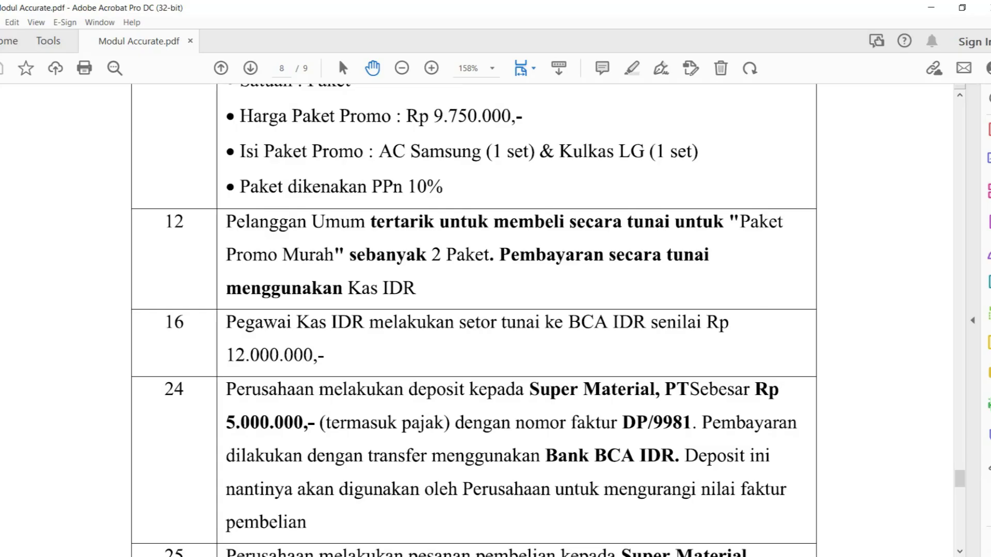
scroll(475, 320, down, 2)
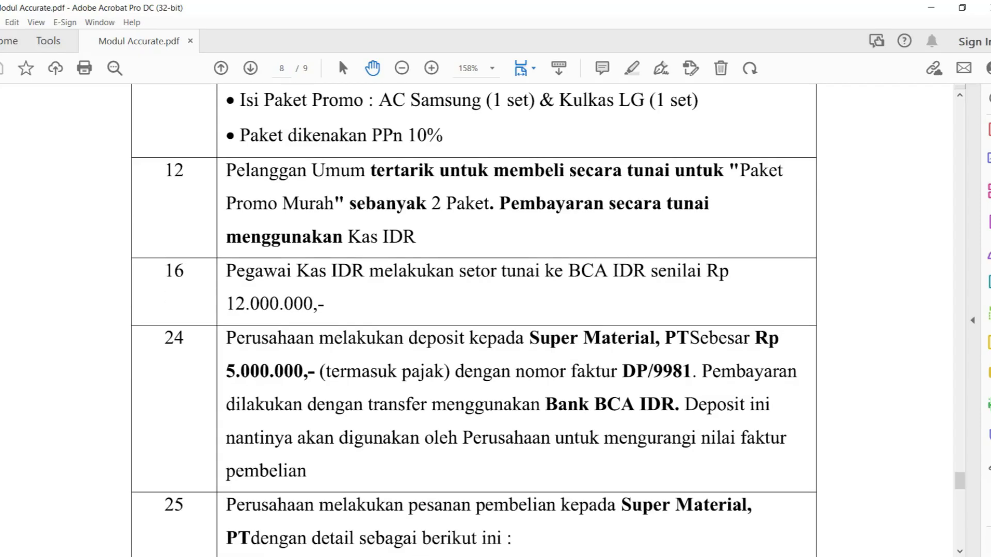
key(alt+Tab)
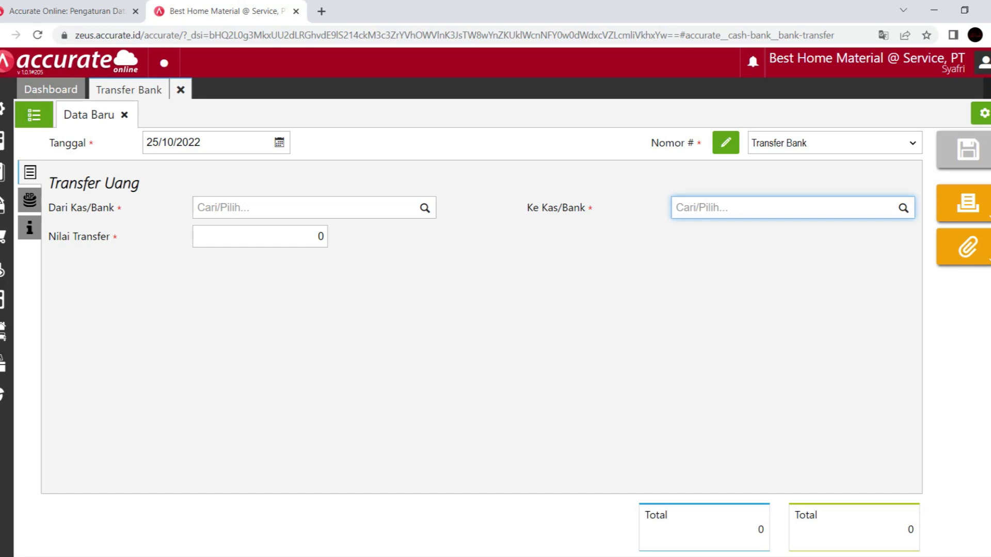
click(2, 269)
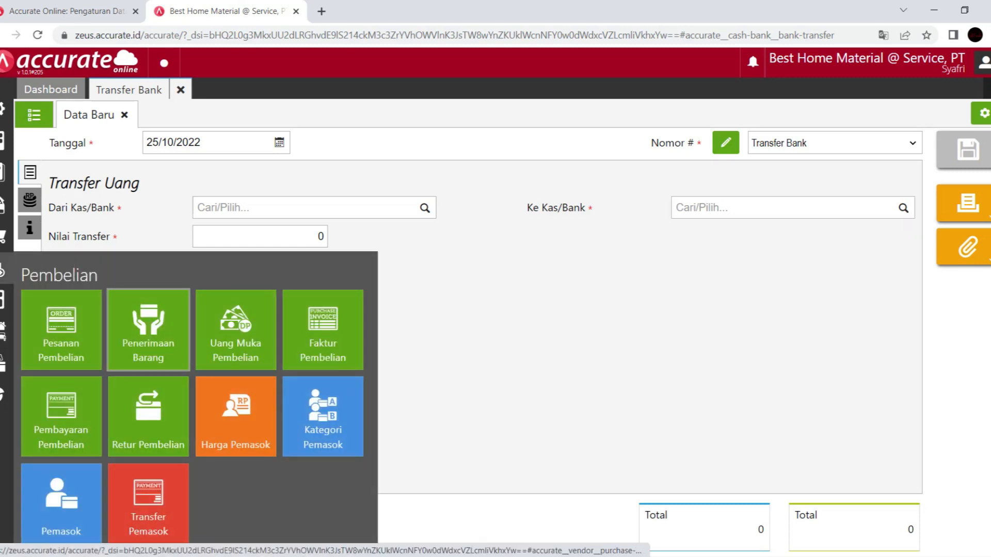
click(236, 330)
click(450, 143)
scroll(315, 256, down, 1)
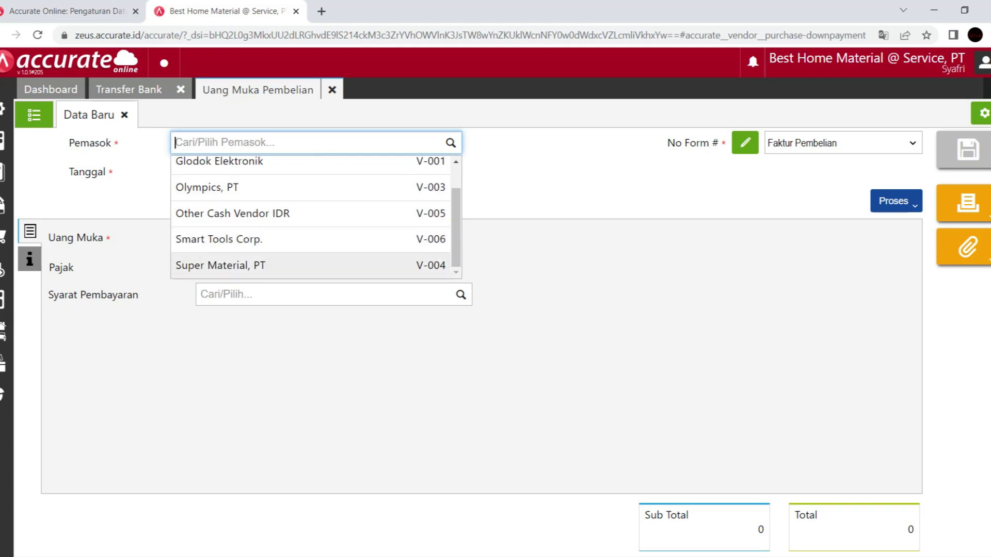
click(315, 265)
Step: Date the purchase down payment 24/01/2022 and enter DP/9981 as its invoice number
click(298, 172)
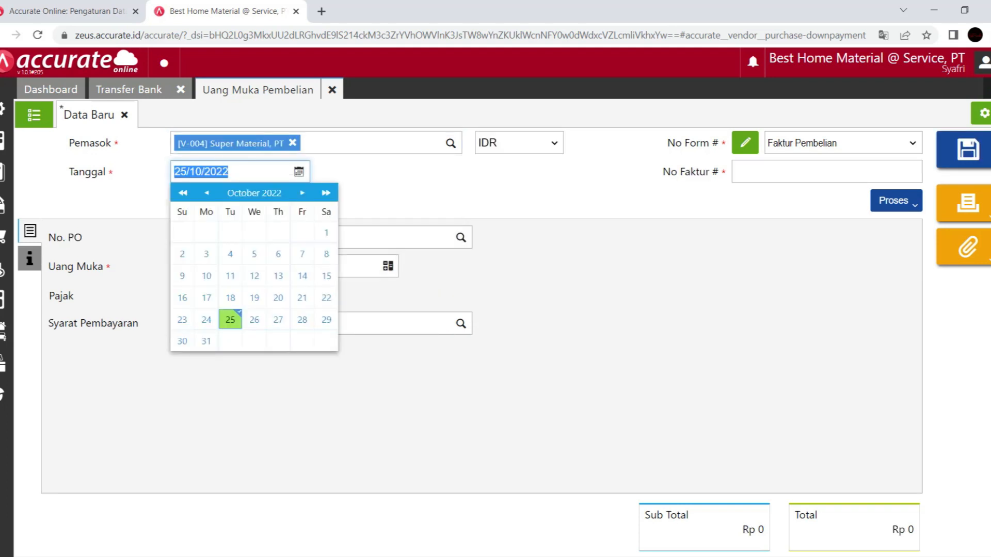
text(24/0)
text(1)
key(BackSpace)
text(012022)
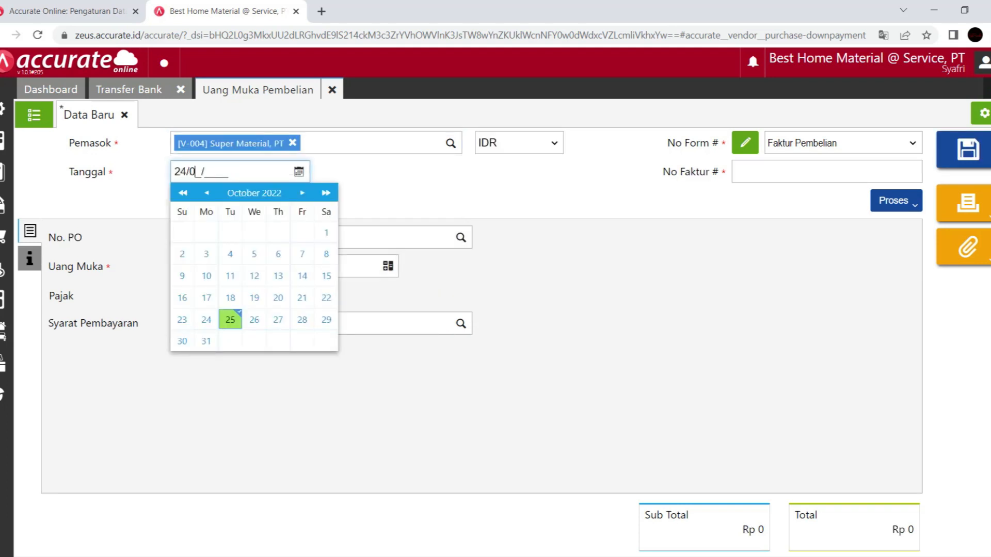
key(Tab)
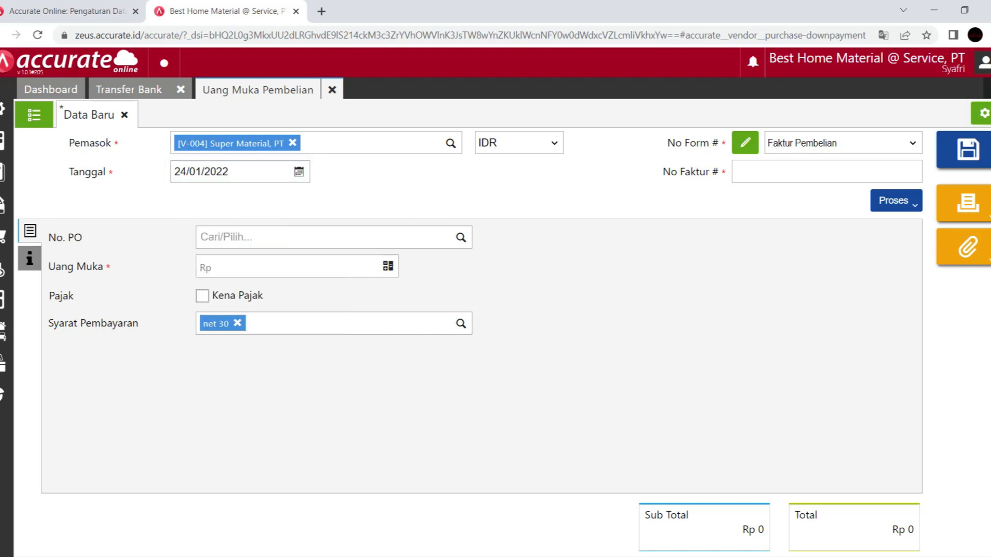
click(826, 172)
text(DP)
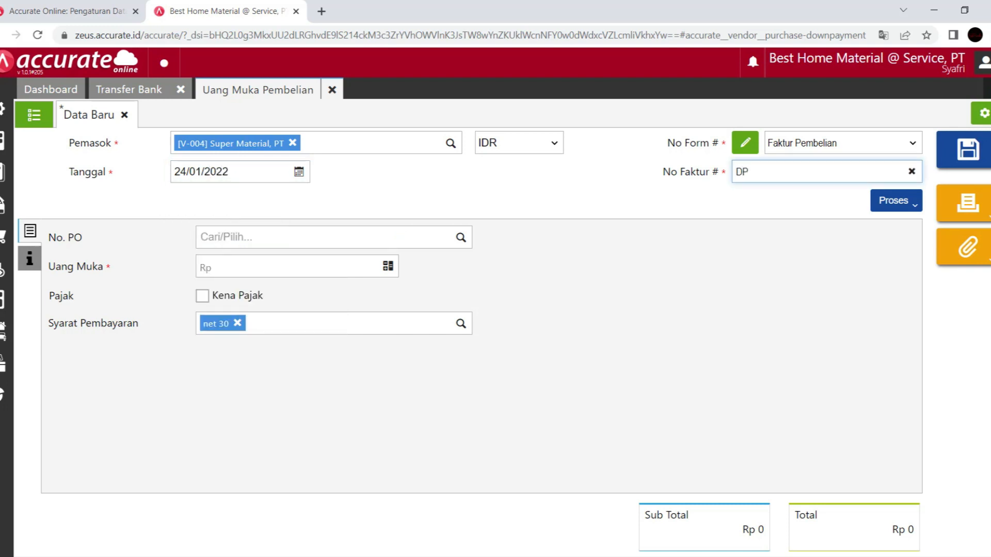
text(/998)
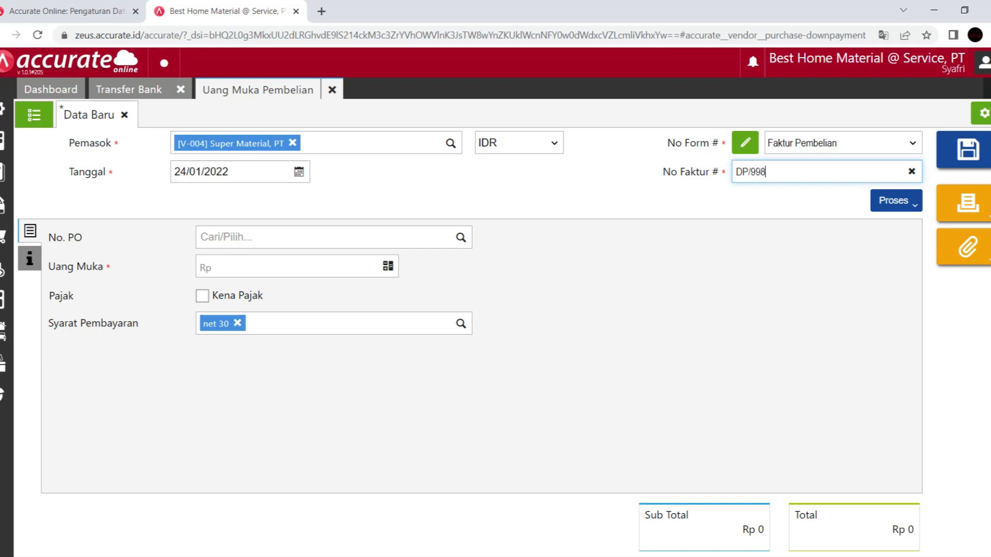
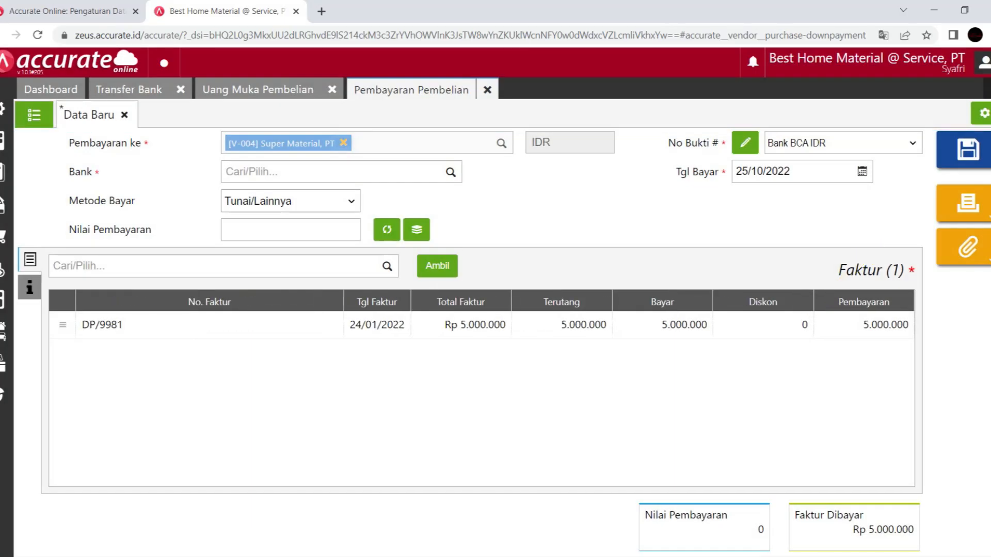
Step: Set the payment of the Super Material, PT down payment to come from Bank BCA IDR on 24/01/2022
click(336, 172)
click(319, 286)
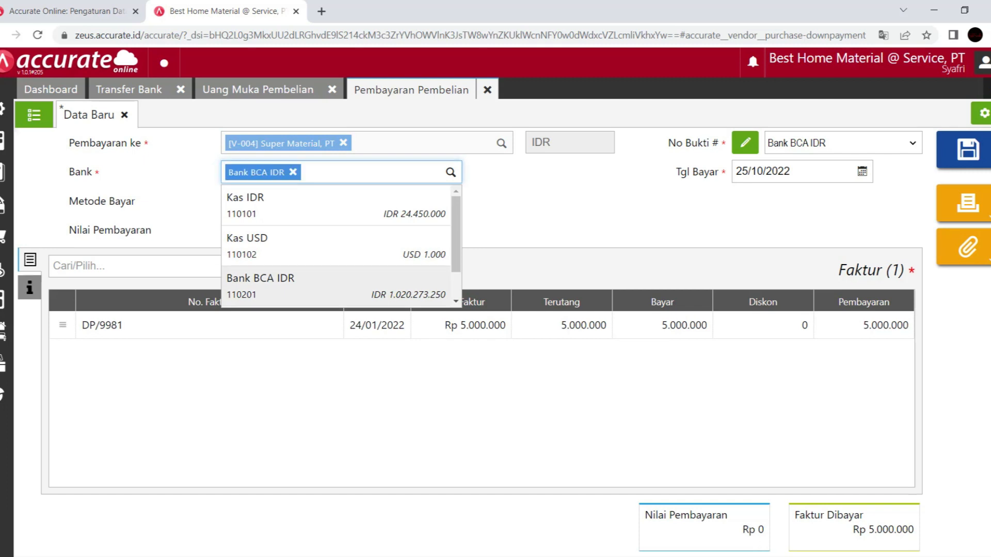
click(774, 172)
text(24/0)
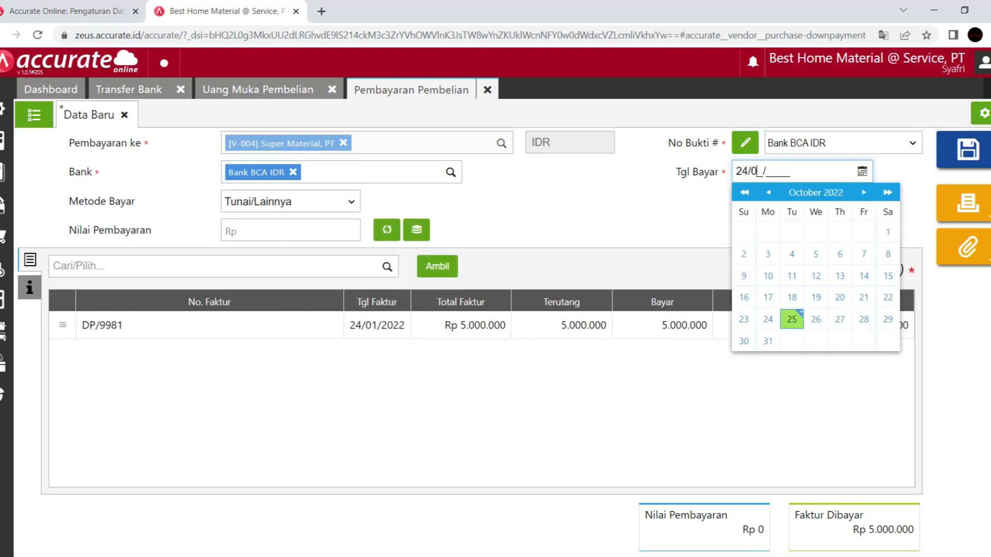
text(1/2022)
key(Tab)
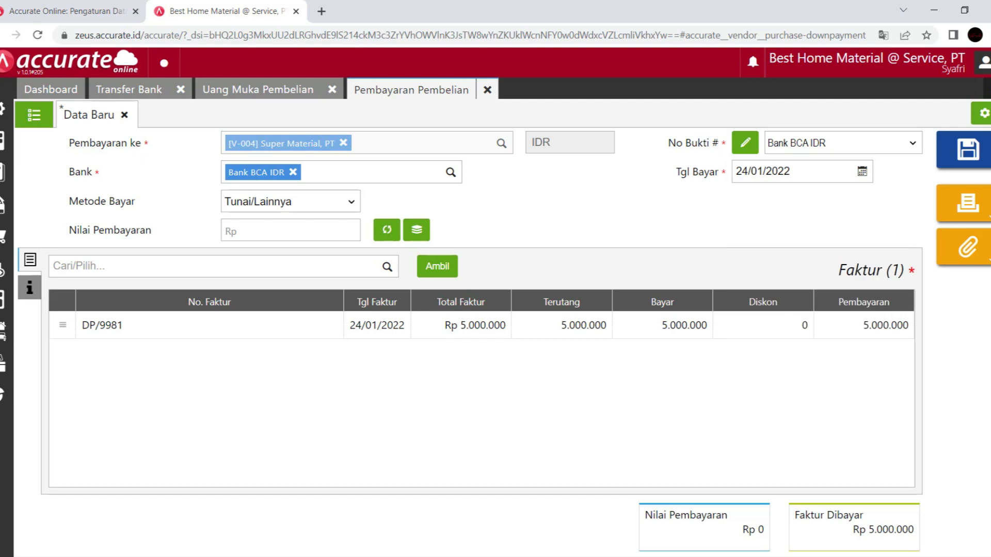
Step: Set the payment method to Transfer Bank, fill in the automatically calculated payment value and save the payment
click(289, 201)
click(255, 239)
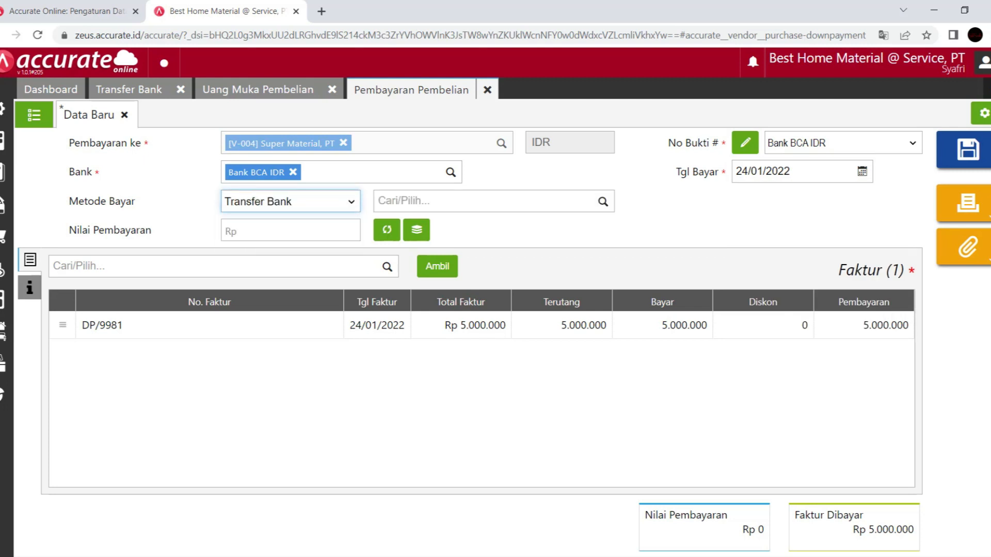
click(386, 230)
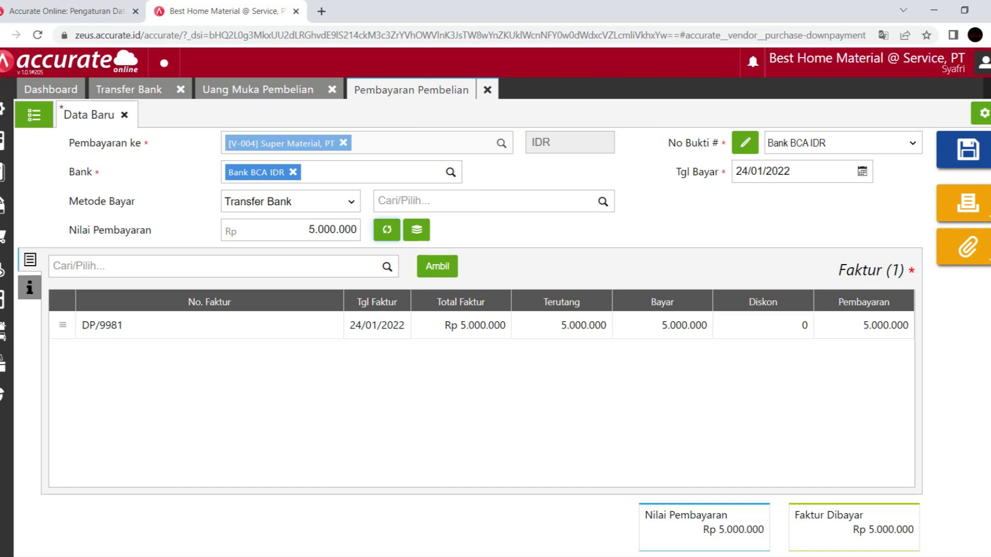
click(968, 149)
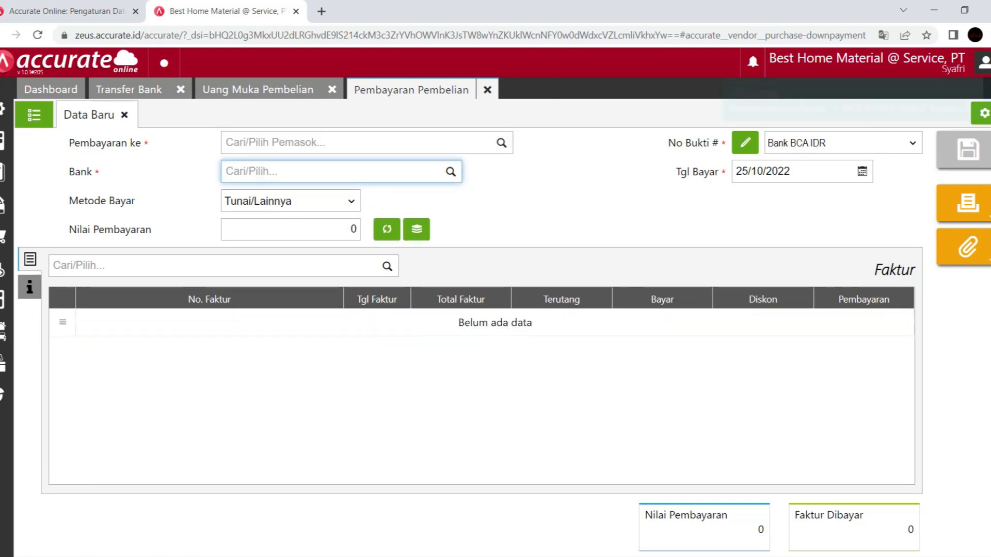
Step: Close the purchase payment, down payment and Transfer Bank forms and check the 25 January purchase order in Modul Accurate.pdf
click(487, 89)
click(331, 90)
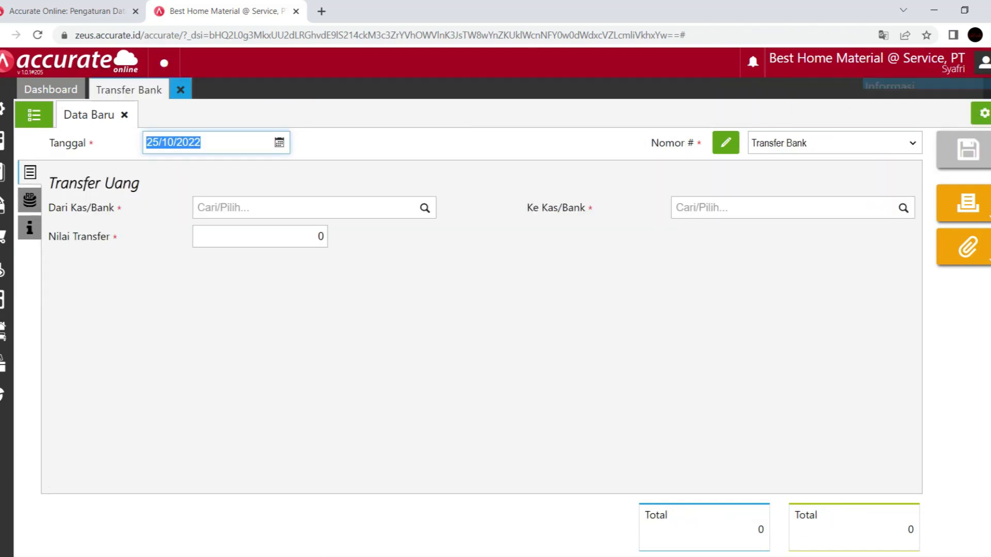
click(180, 90)
key(alt+Tab)
scroll(474, 320, down, 4)
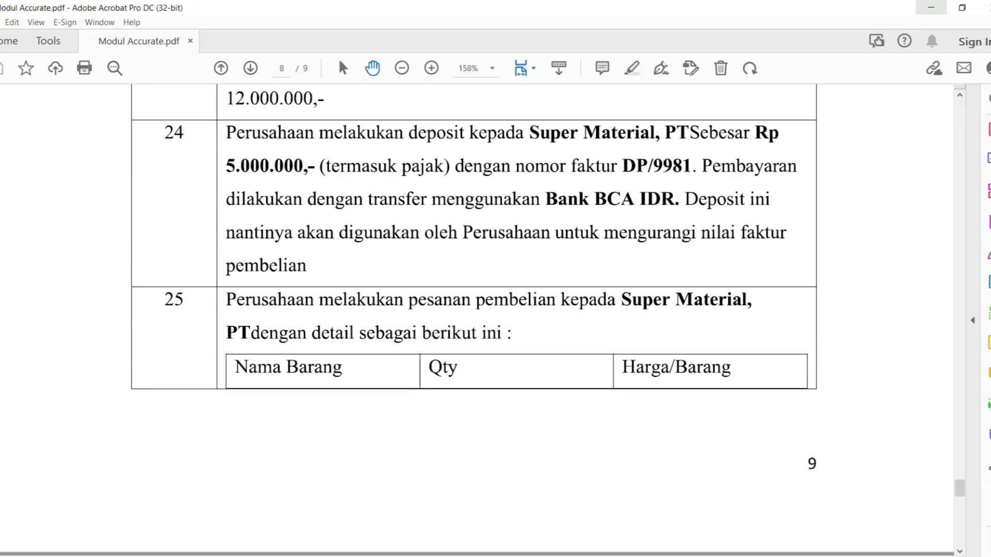
Step: Start a Pesanan Pembelian in Accurate Online for Super Material, PT dated 25/01/2022
key(alt+Tab)
click(4, 268)
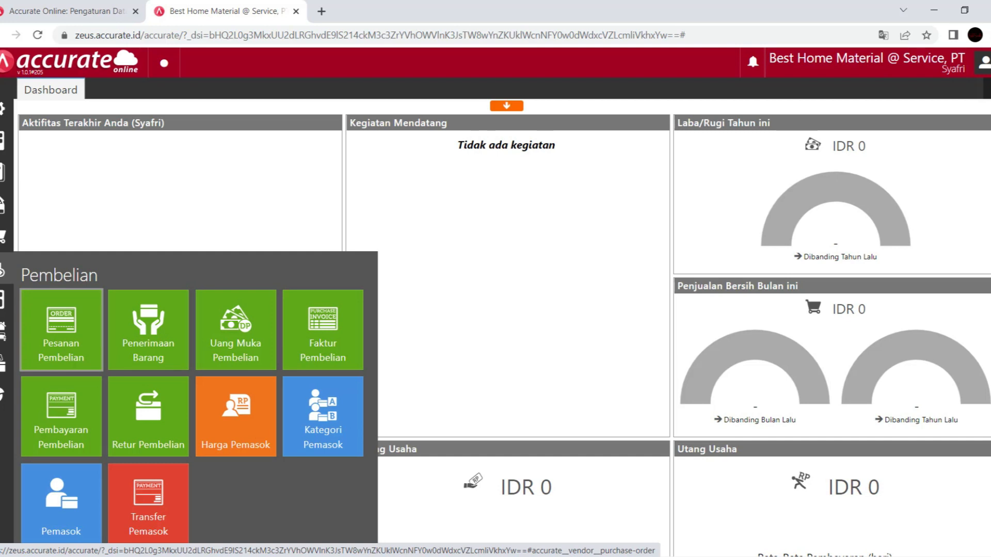
click(61, 330)
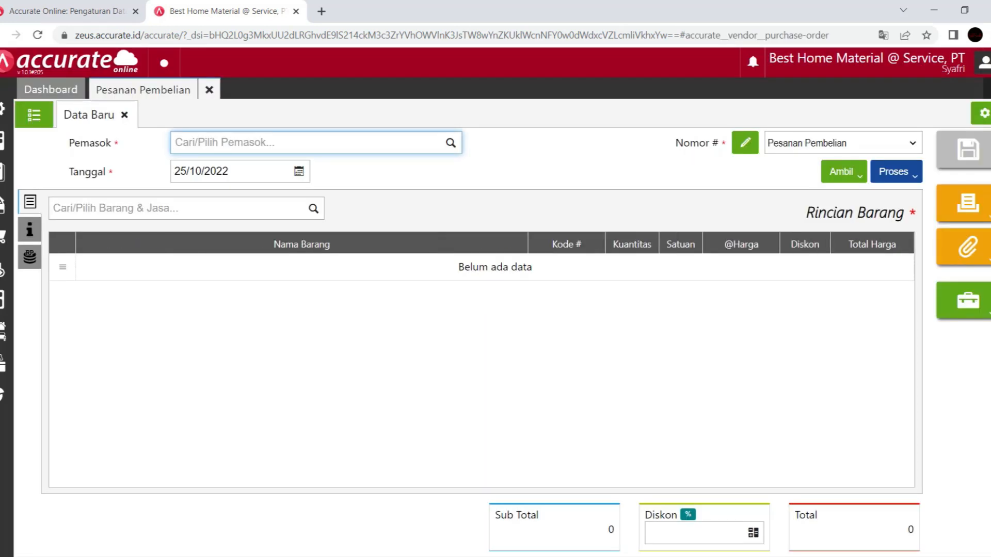
click(451, 143)
scroll(309, 246, down, 1)
click(309, 264)
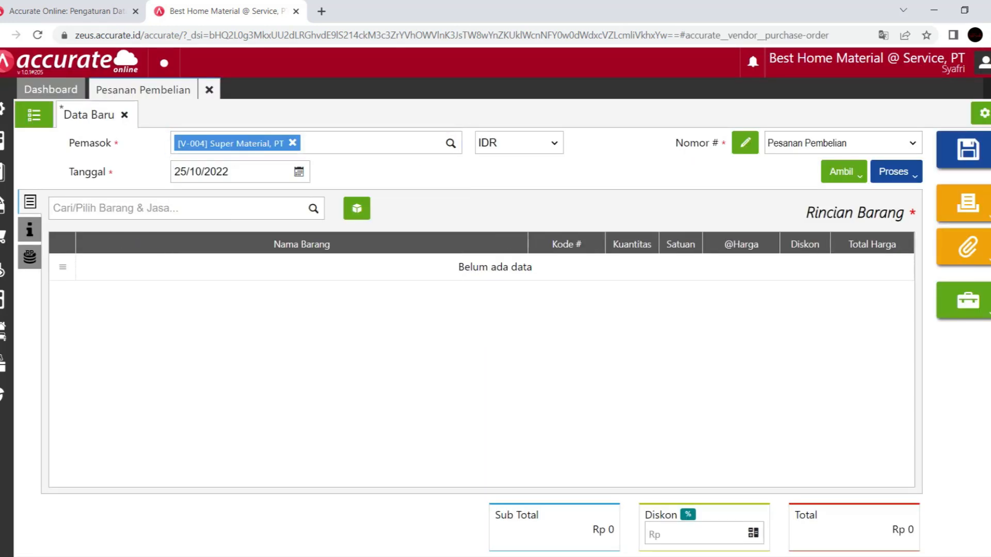
click(227, 172)
text(25/01/)
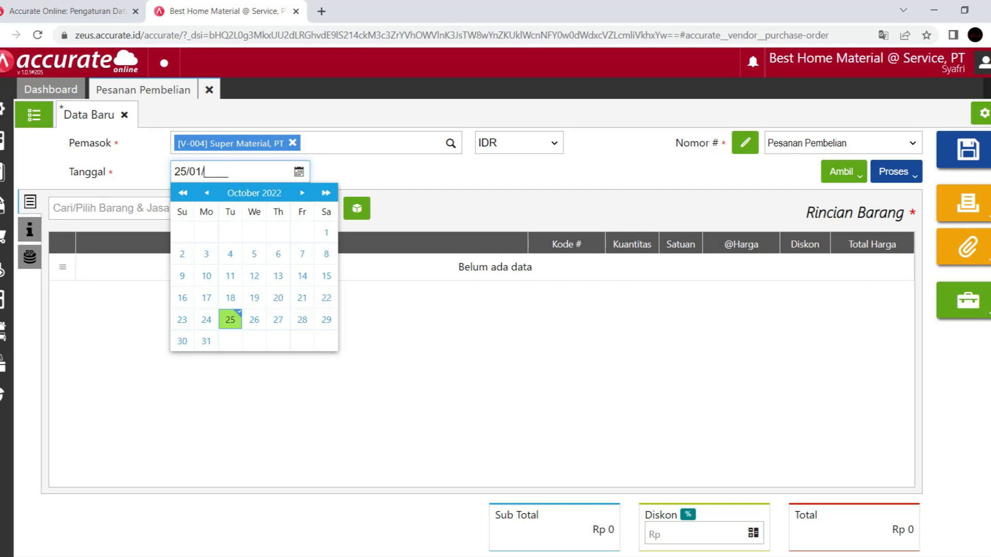
text(2022)
key(Tab)
Step: Add 15 sets of Kulkas Panasonic at 2.340.000 each to the purchase order and save it
click(181, 208)
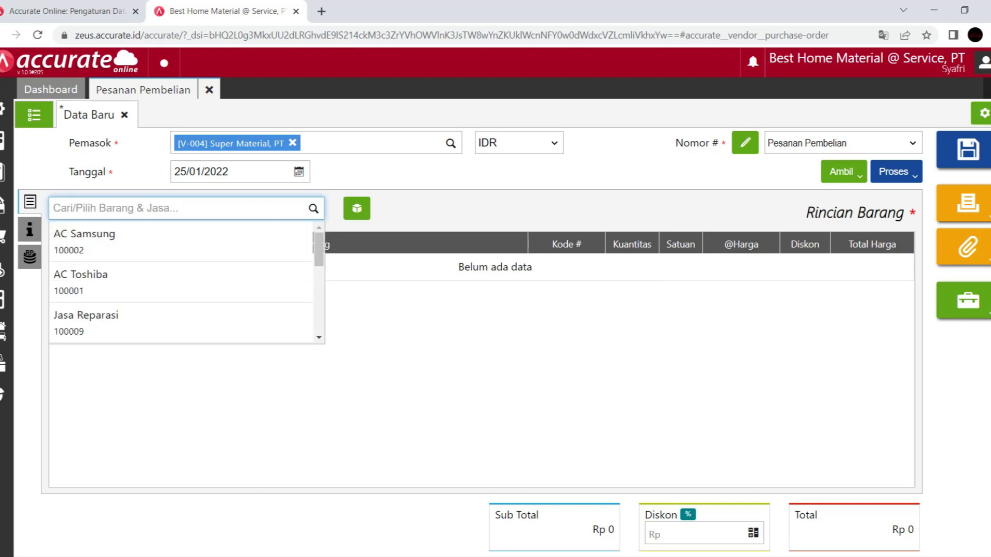
text(kulkas)
key(Down)
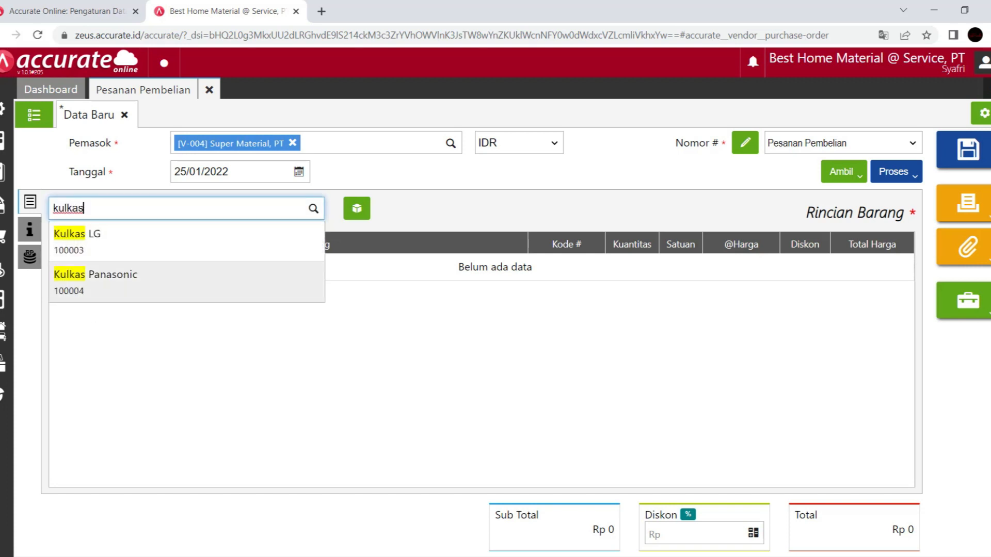
key(Return)
key(Tab)
text(15)
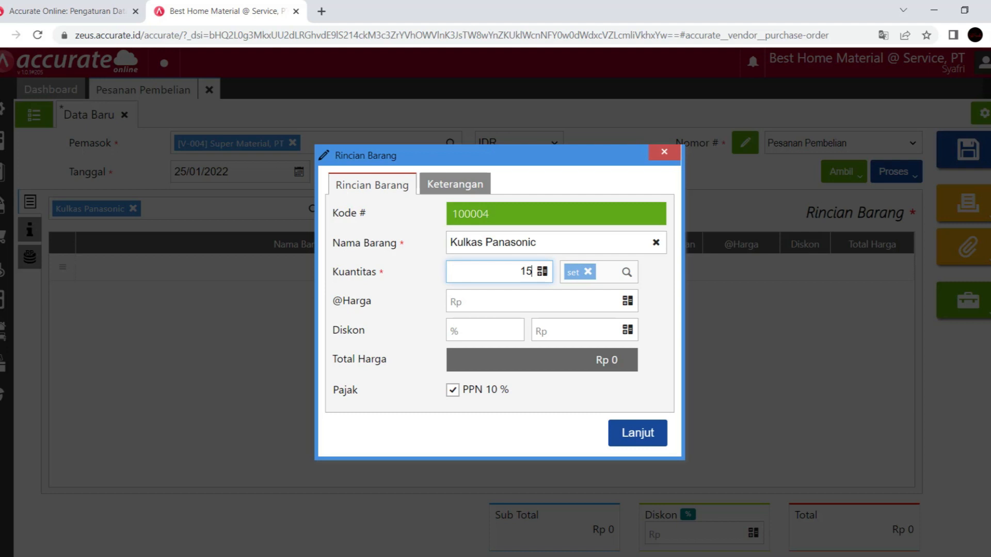
key(Tab)
text(2340000)
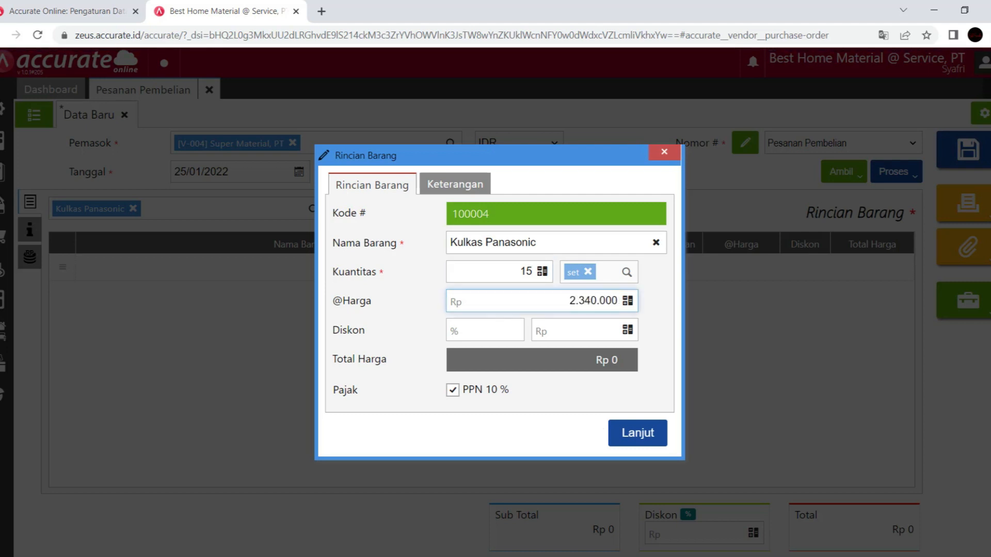
key(Return)
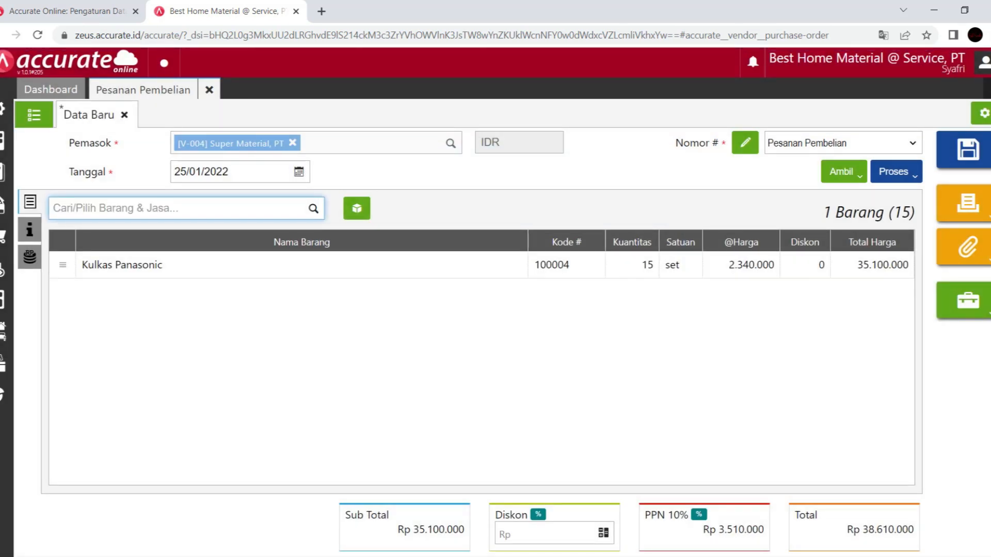
click(968, 150)
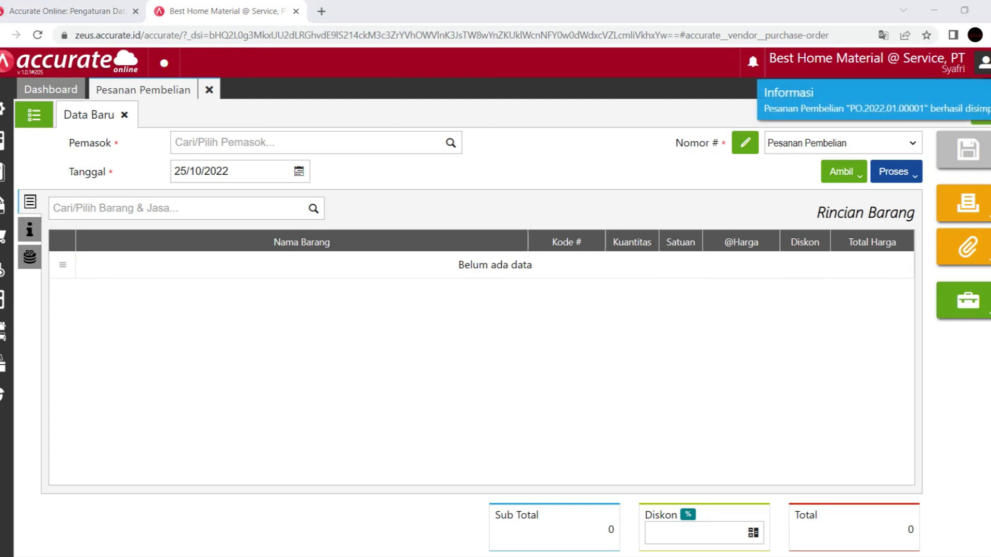
Step: Check the 26 January entries in Modul Accurate.pdf and start a Penerimaan Barang in Accurate Online for Super Material, PT dated 26/01/2022
key(alt+Tab)
scroll(474, 320, down, 10)
scroll(474, 320, down, 3)
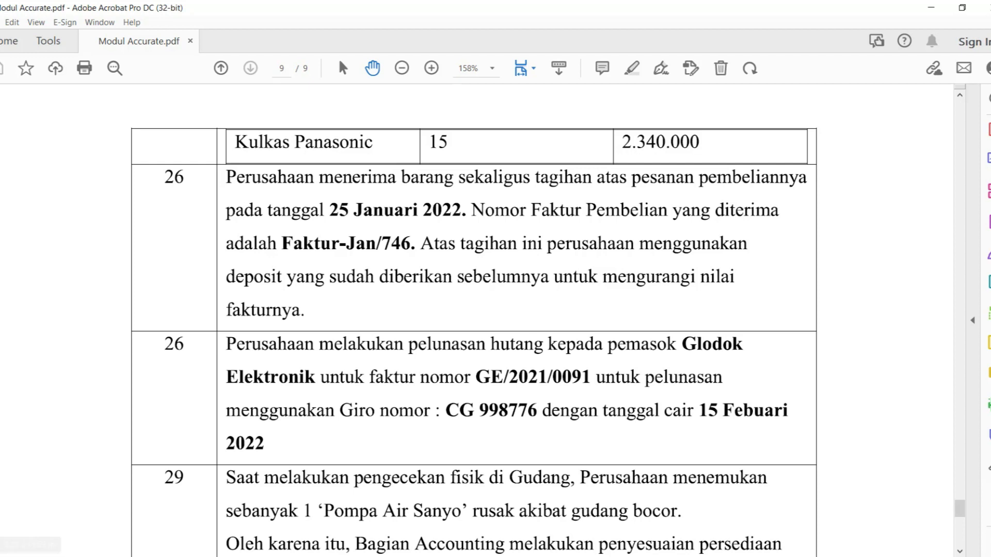
click(183, 556)
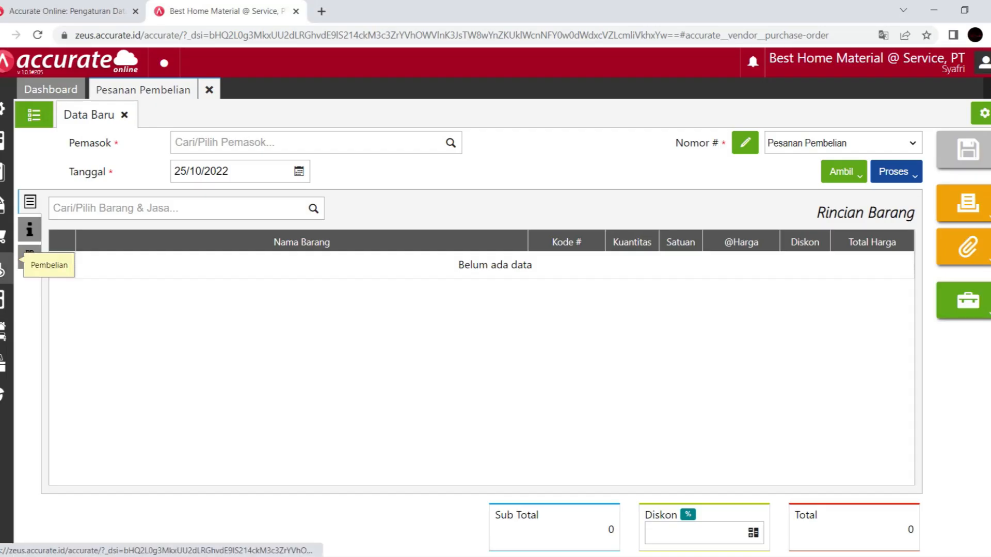
click(2, 268)
click(150, 326)
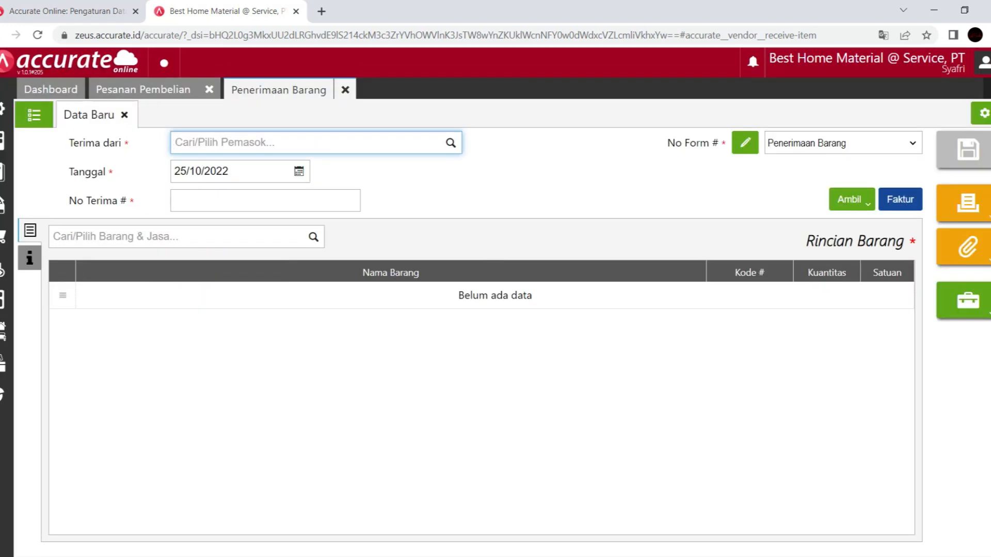
click(289, 143)
scroll(289, 242, down, 1)
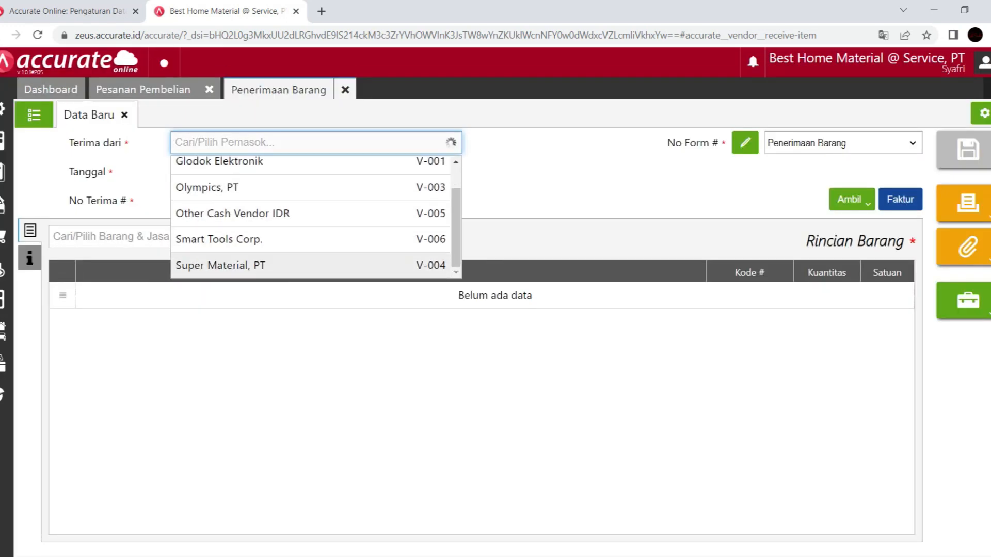
click(221, 265)
text(26012022)
key(Tab)
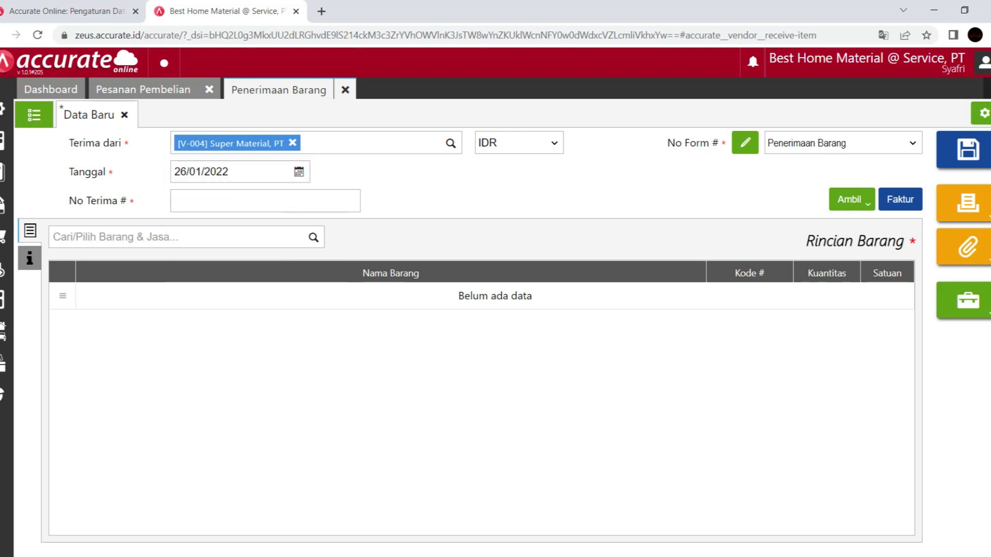
Step: Set the receipt number to RI-001 and copy the Kulkas Panasonic line from the purchase order dated 25/01/2022
click(265, 200)
text(RI-001)
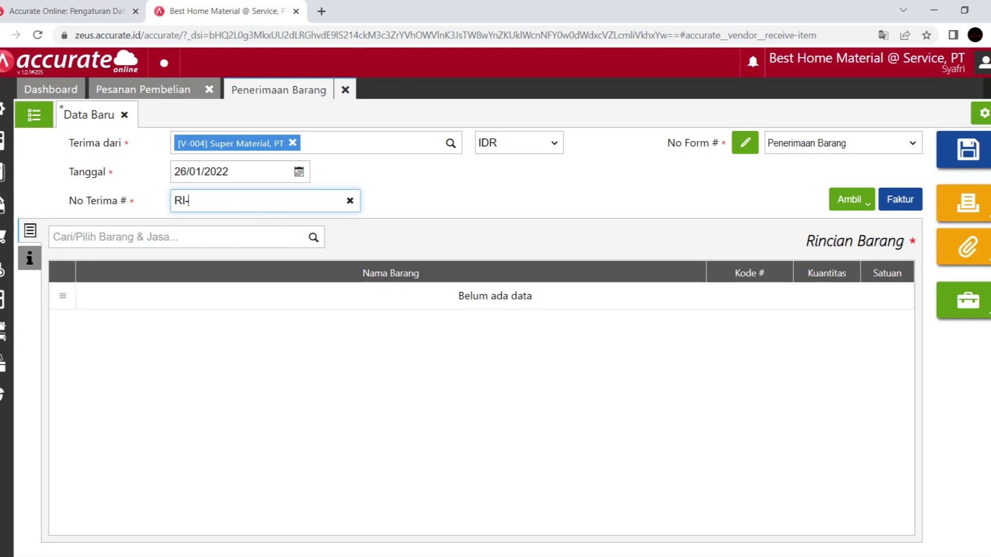
click(849, 199)
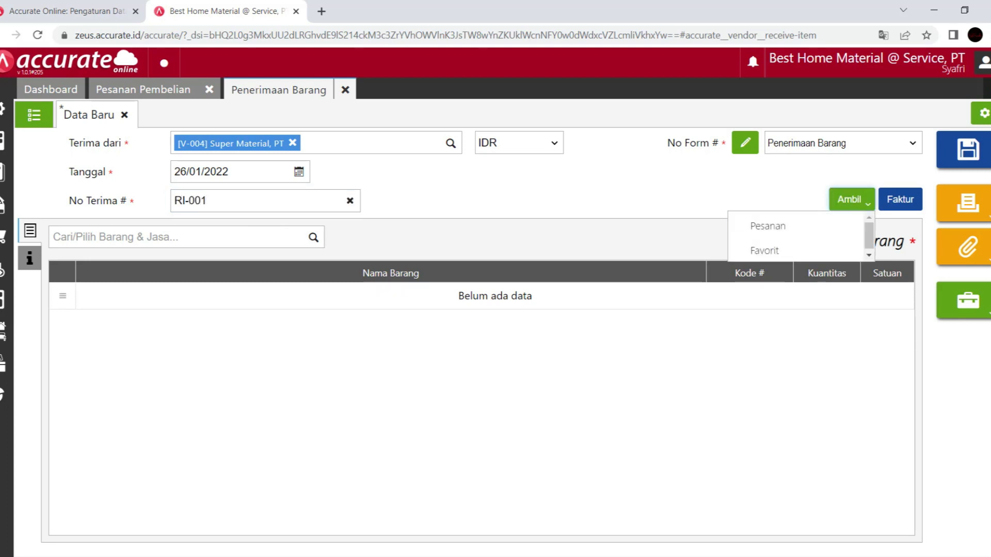
click(767, 223)
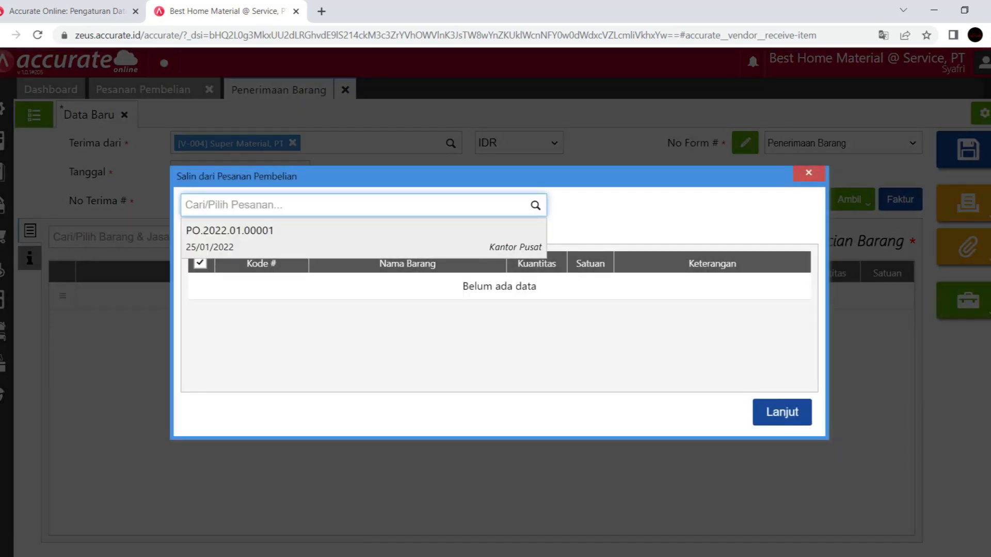
click(364, 238)
click(781, 434)
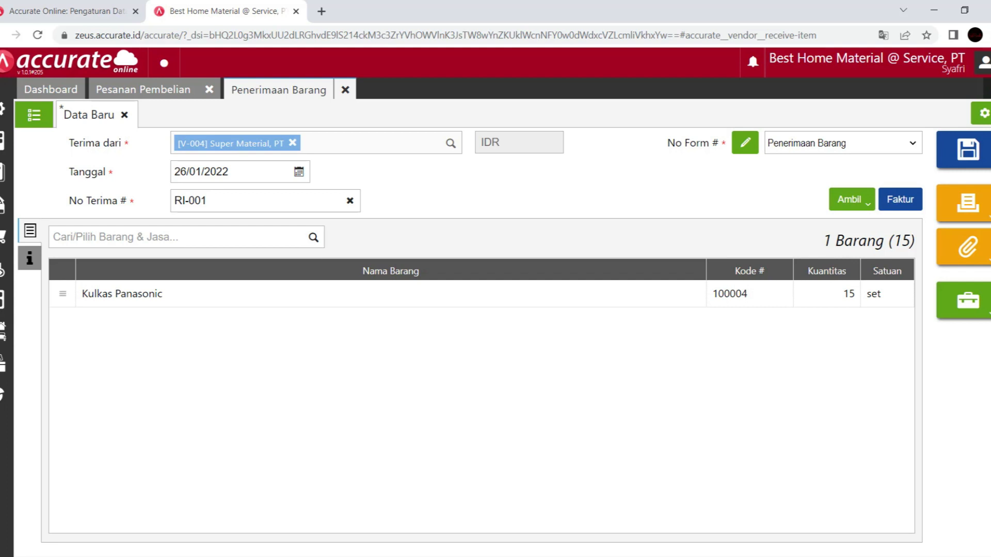
Step: Check the invoice details in Modul Accurate.pdf, then create a Faktur Pembelian from the goods receipt, dated 26/01/2022 and numbered Faktur-Jan/746
key(alt+Tab)
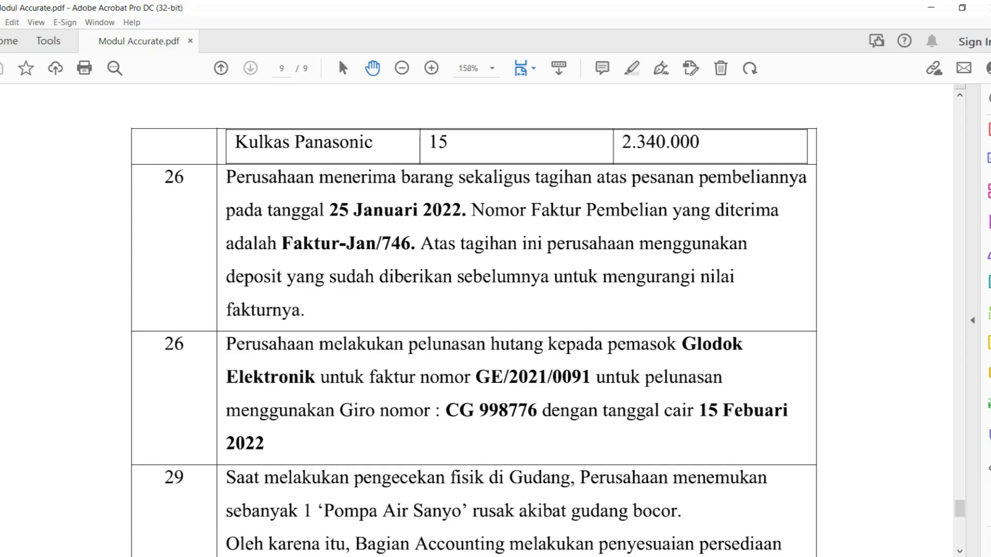
key(alt+Tab)
click(899, 199)
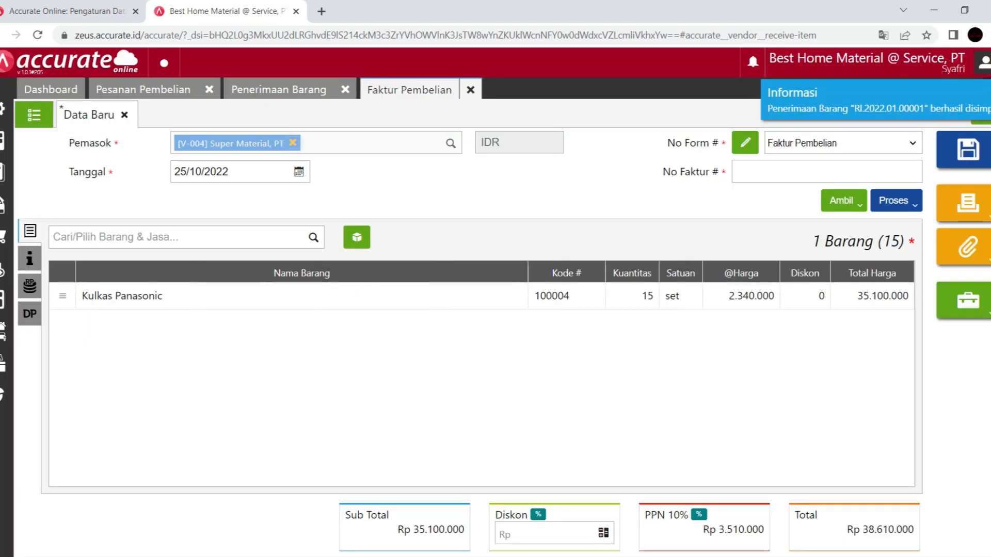
click(217, 171)
text(26/01/2022)
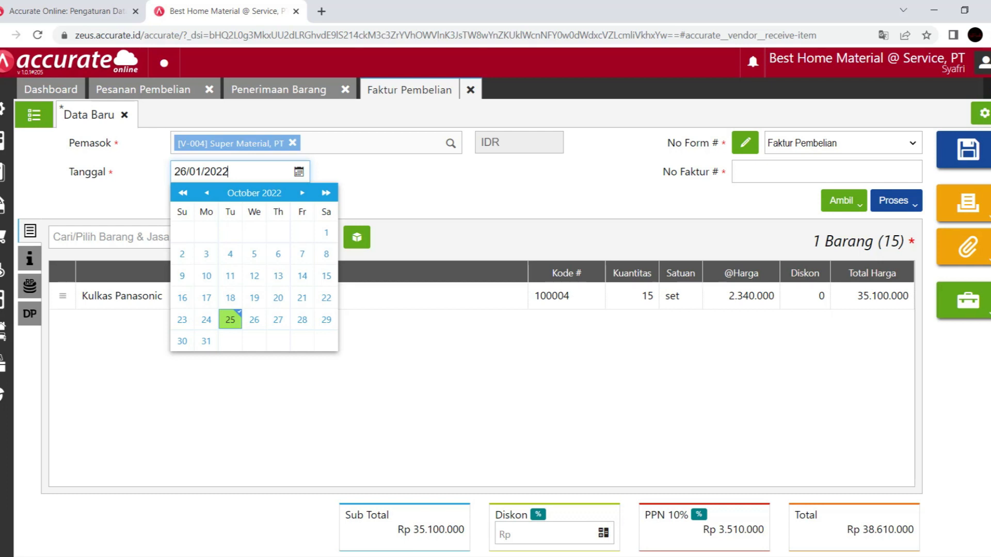
key(Tab)
text(Faktur-Jan/746)
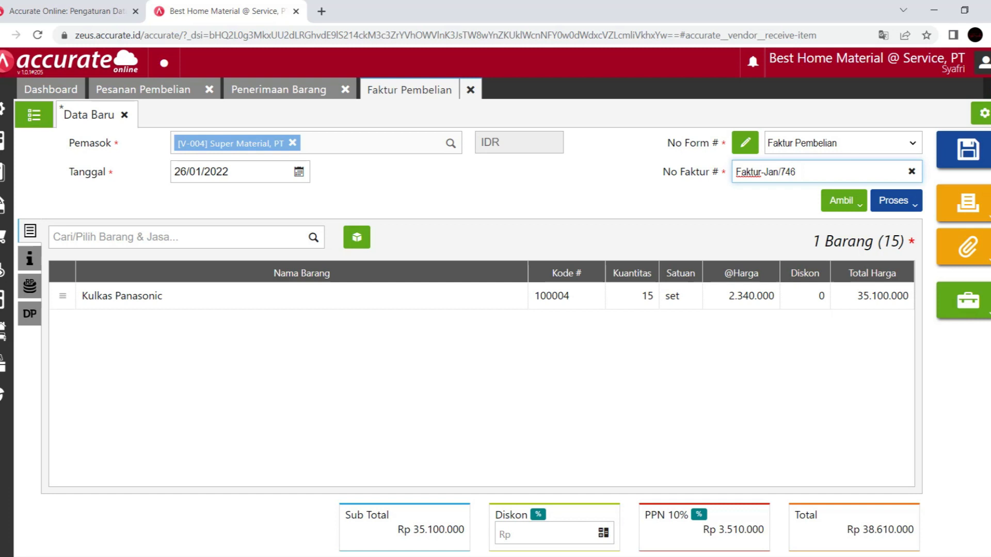
Step: Apply the supplier's Rp 5.000.000 Uang Muka to the purchase invoice, check the entry in Modul Accurate.pdf and save the invoice
click(842, 200)
click(763, 274)
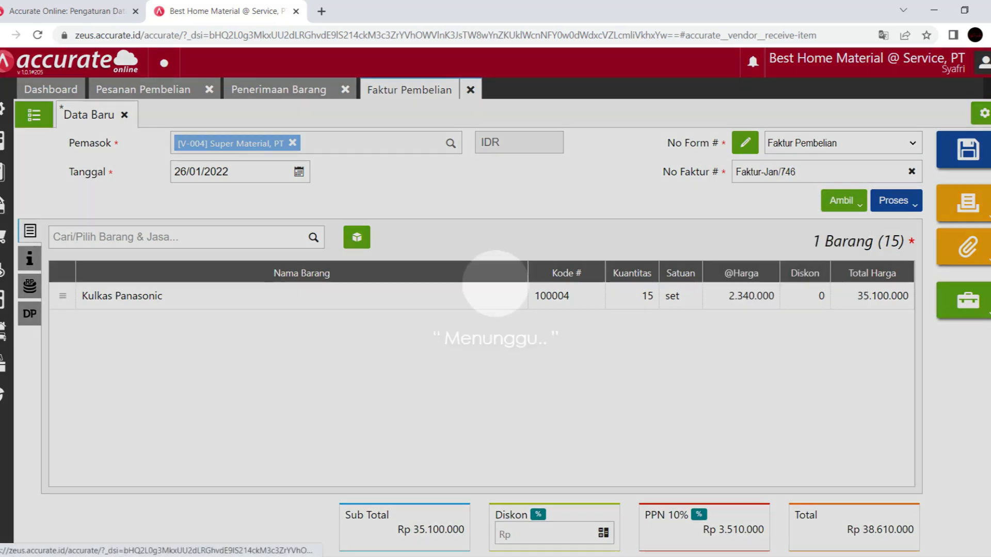
click(704, 379)
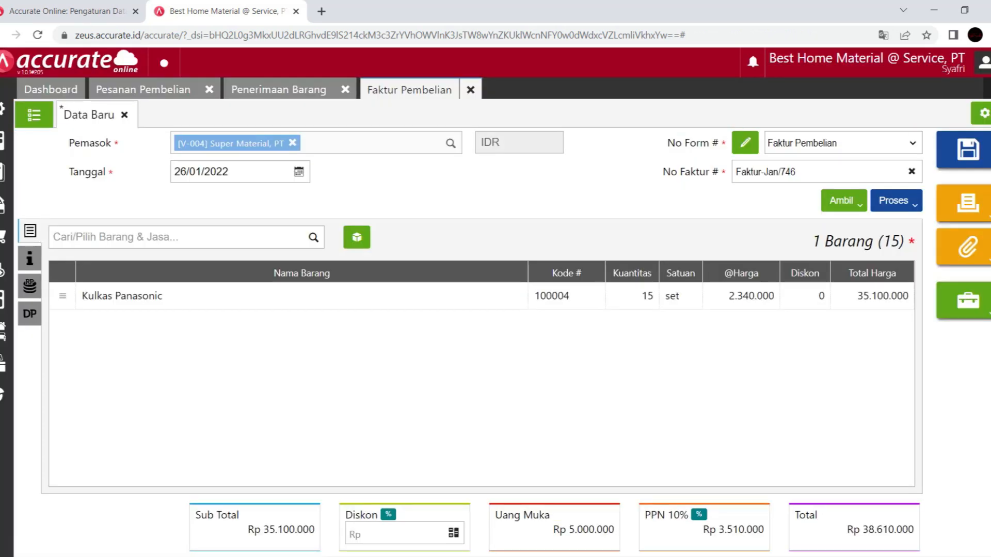
key(alt+Tab)
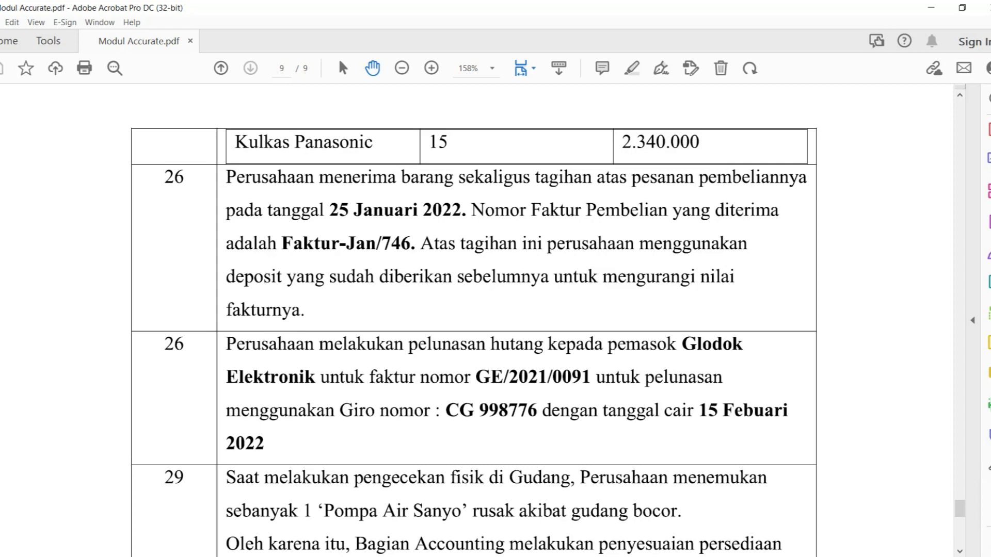
scroll(474, 330, down, 1)
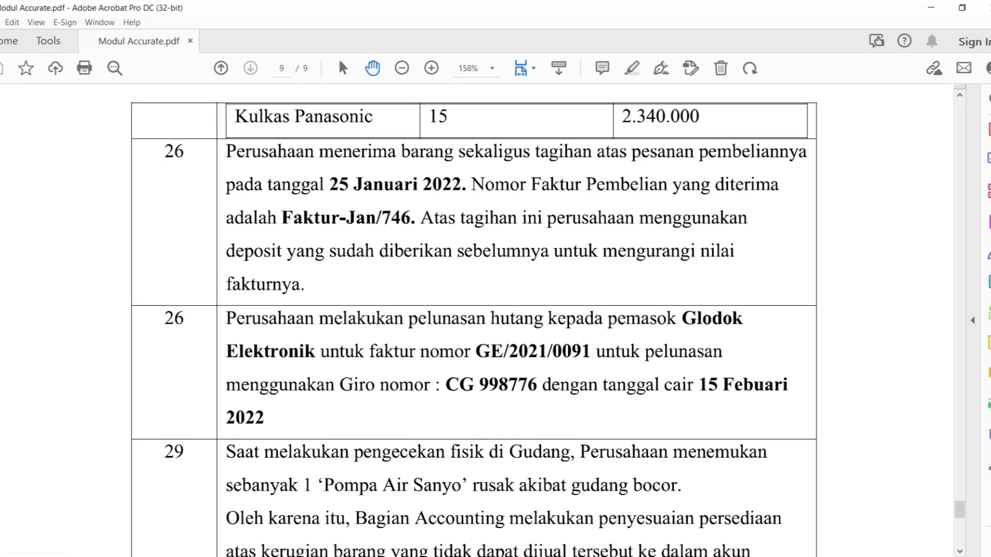
key(alt+Tab)
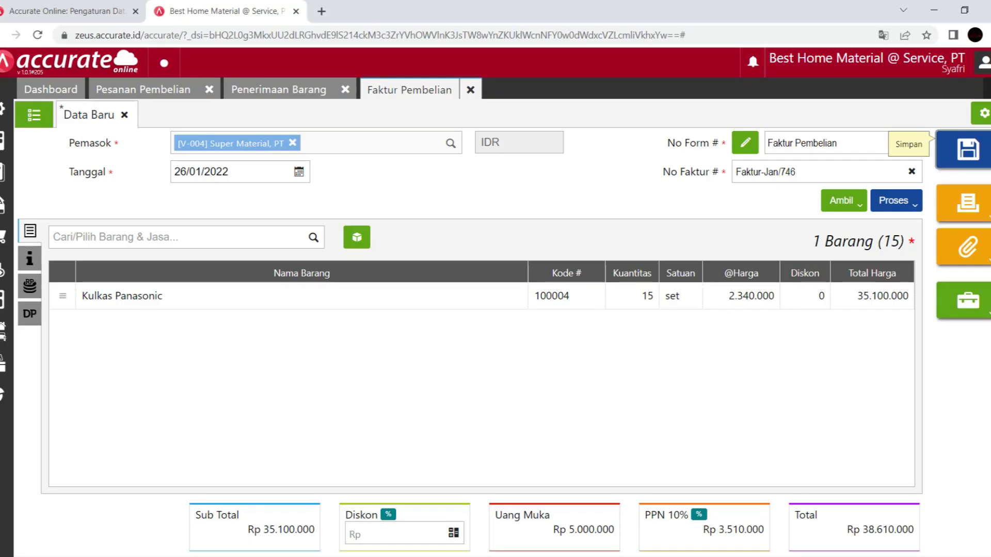
click(968, 150)
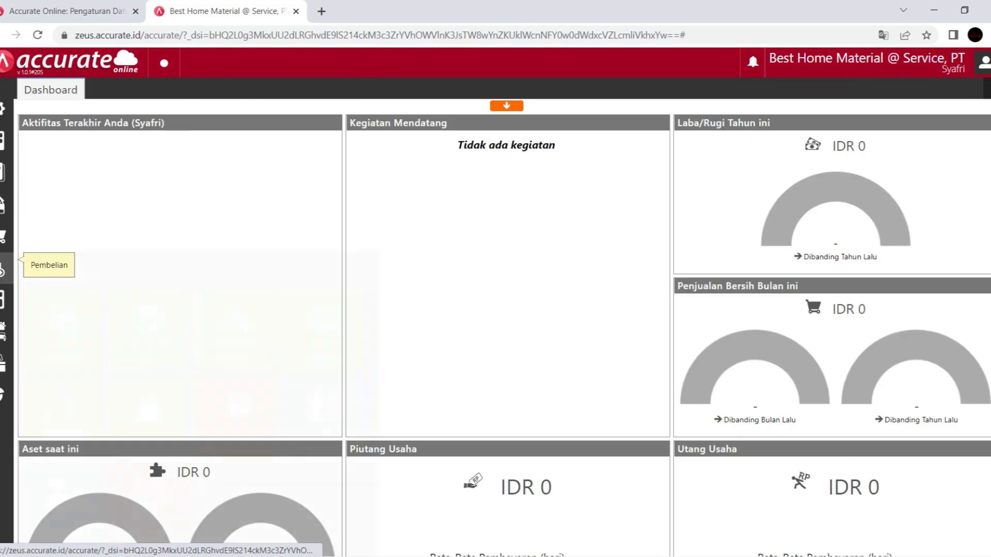
Step: Start a Pembayaran Pembelian to Glodok Elektronik from Bank BCA IDR with payment date 26/01/2022
click(2, 268)
click(60, 420)
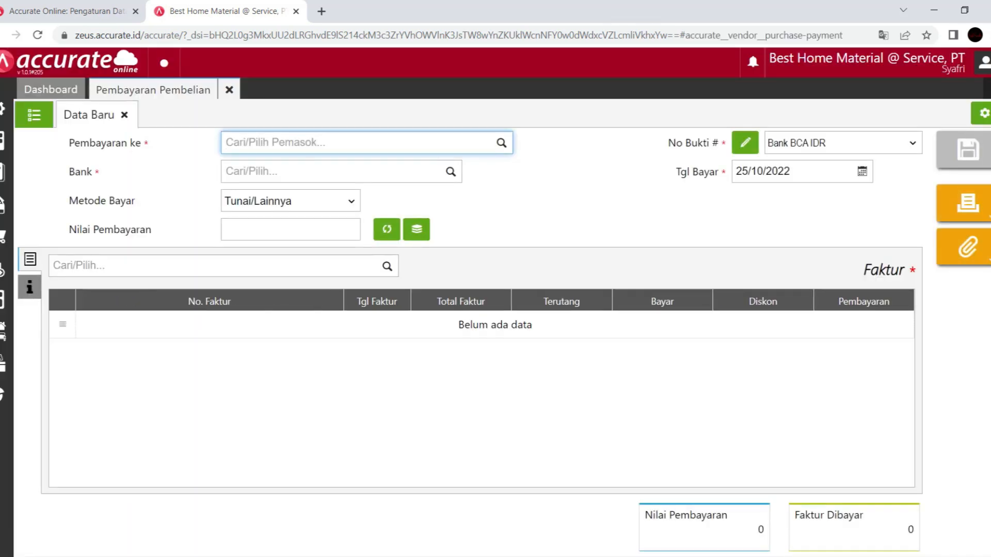
click(501, 143)
click(330, 194)
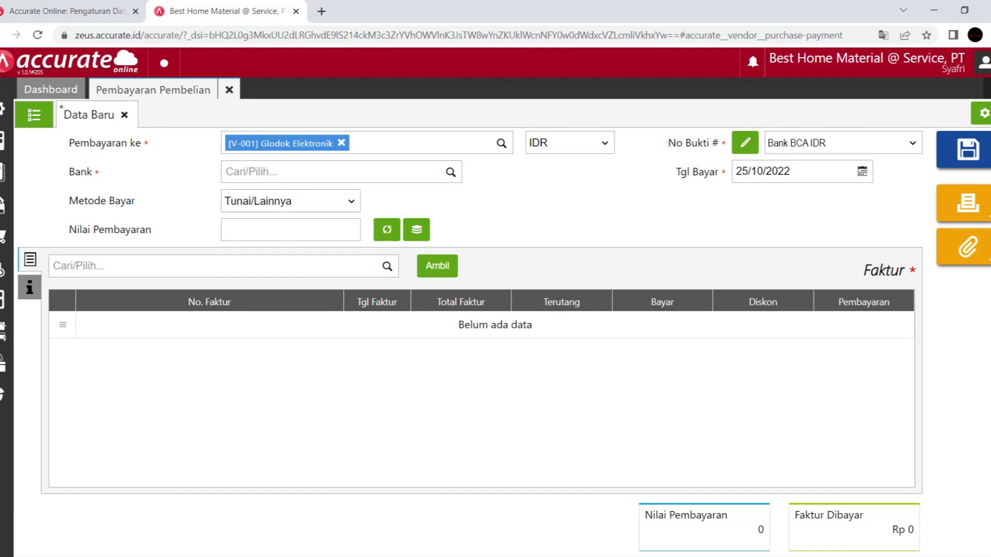
click(451, 172)
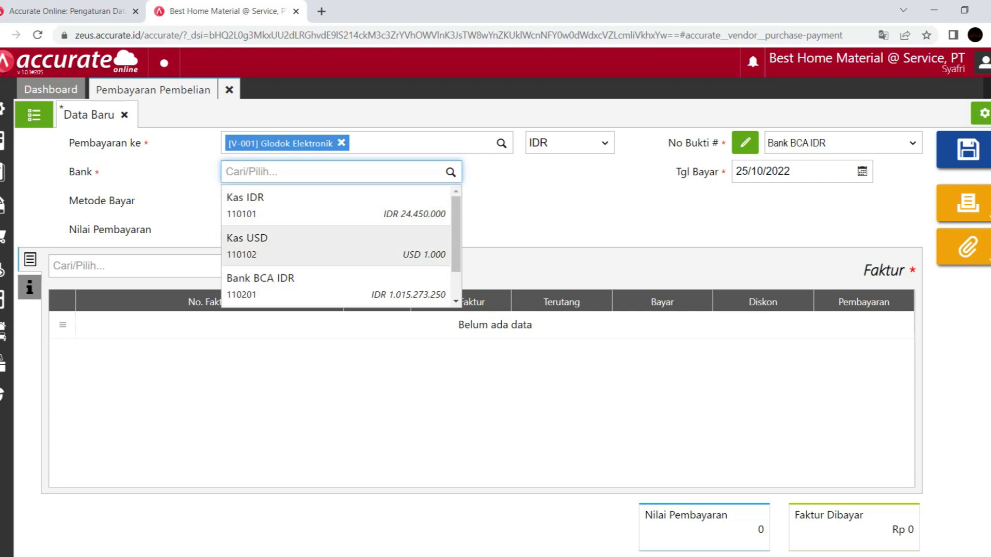
click(268, 278)
click(797, 171)
text(26012022)
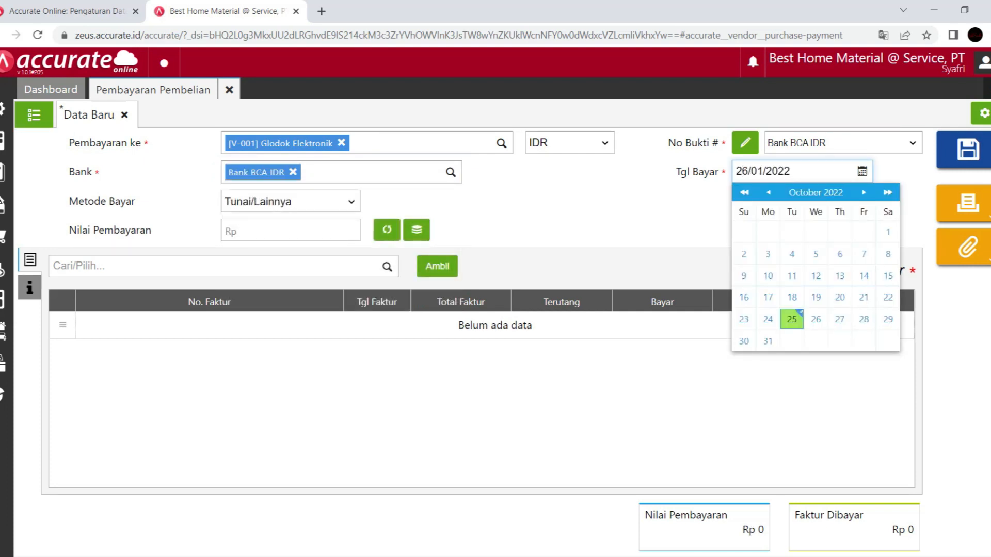
key(Tab)
Step: Set the payment method to Cek/Giro with number CG 998776 and cheque date 15/02/2022
click(310, 201)
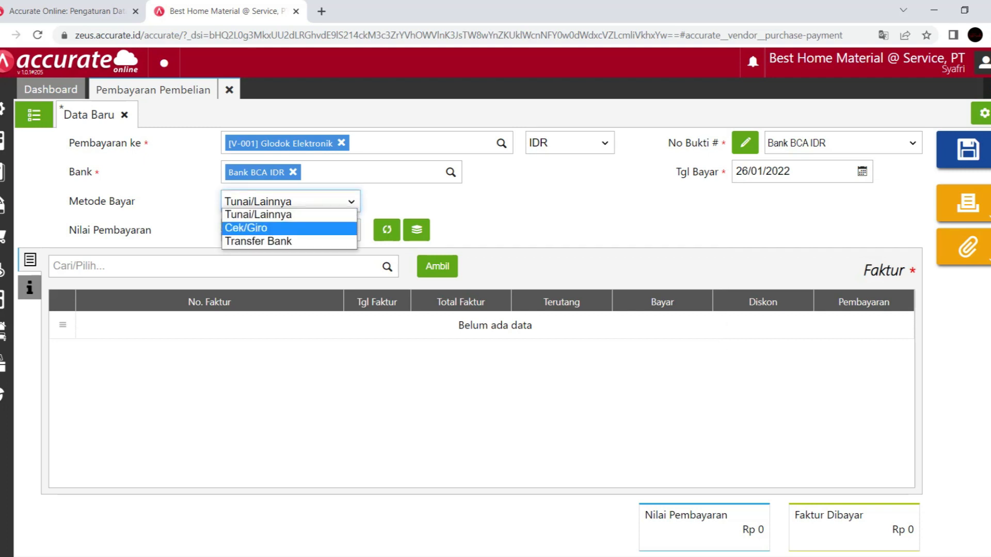
click(309, 228)
click(423, 201)
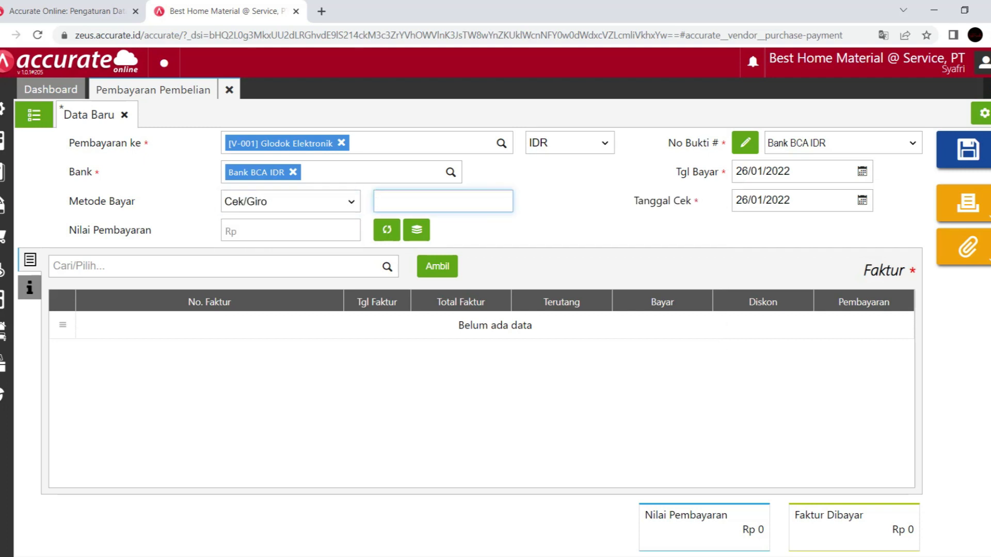
text(GE)
key(BackSpace)
key(BackSpace)
text(CG 99877)
key(Tab)
text(15/02/2022)
key(Tab)
Step: Take only unpaid invoice GE/2021/0091 into the payment, fill in the automatically calculated payment value and save
click(437, 267)
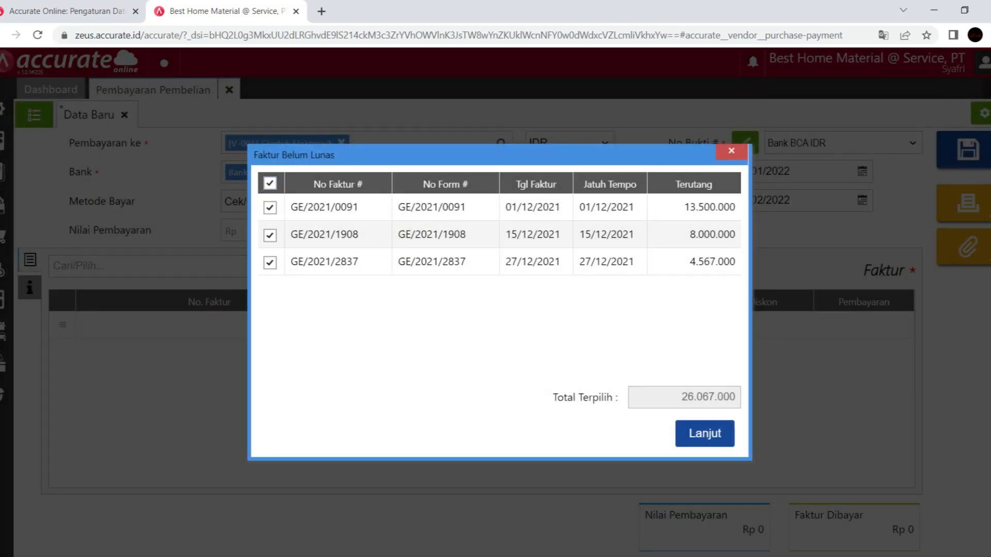
key(alt+Tab)
key(alt+Tab)
click(270, 235)
click(270, 263)
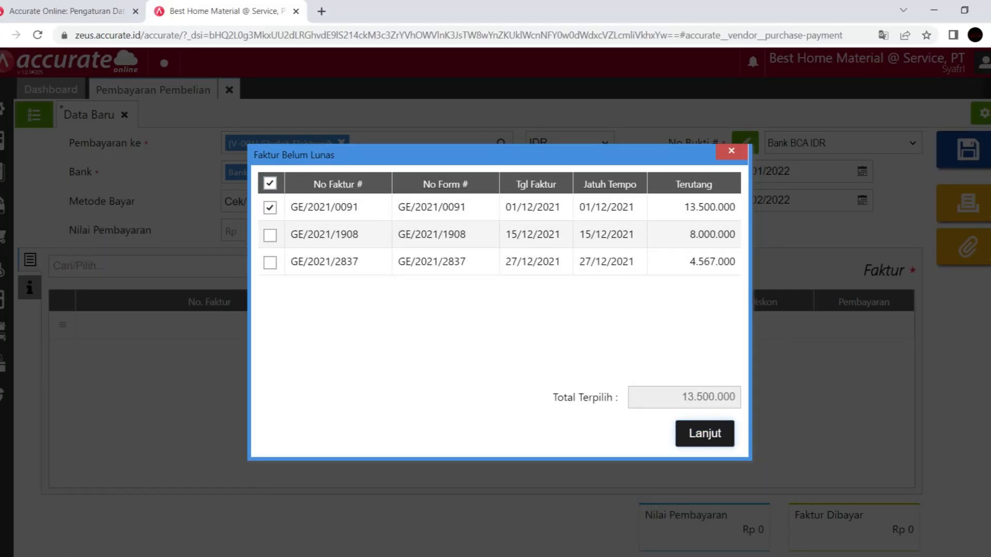
click(705, 433)
click(386, 229)
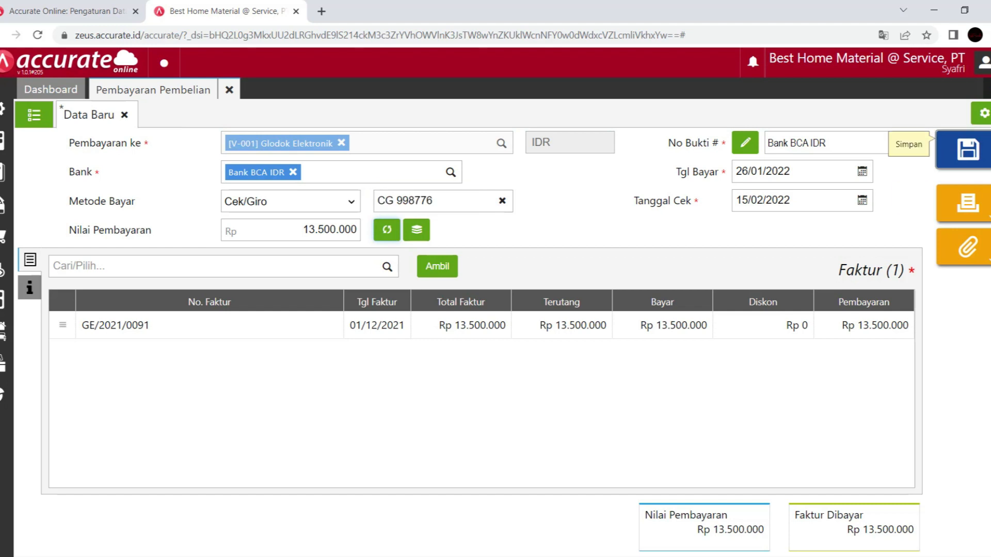
click(967, 150)
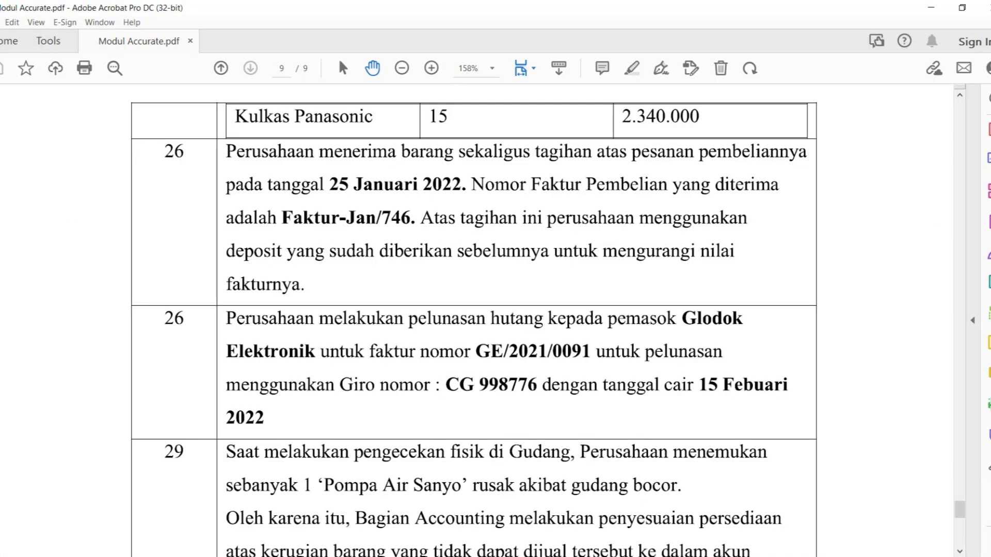
Step: Read the 29 January entry in Modul Accurate.pdf, then create a Beban account in Accurate Online with code 6104 and name Beban Barang Rusak
scroll(473, 320, down, 8)
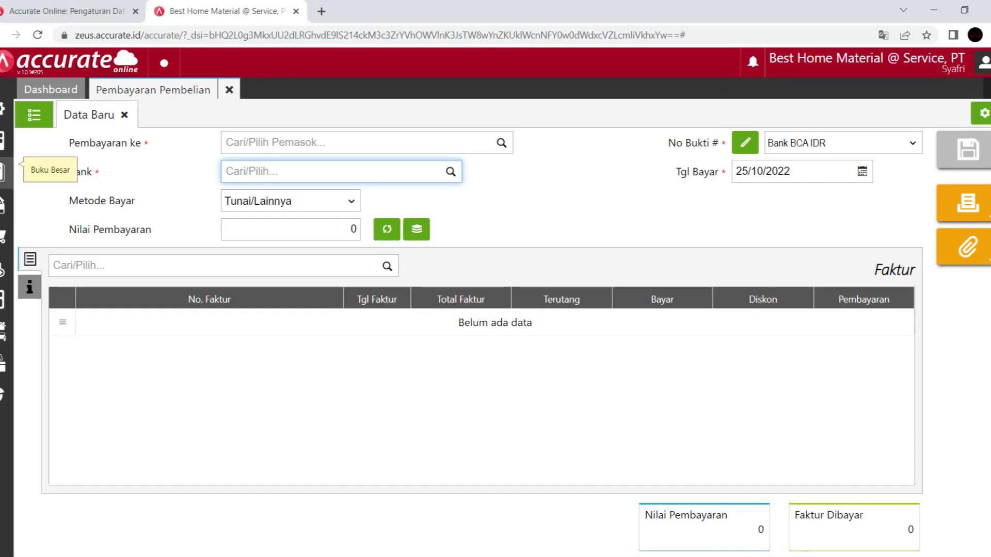
click(3, 172)
click(67, 223)
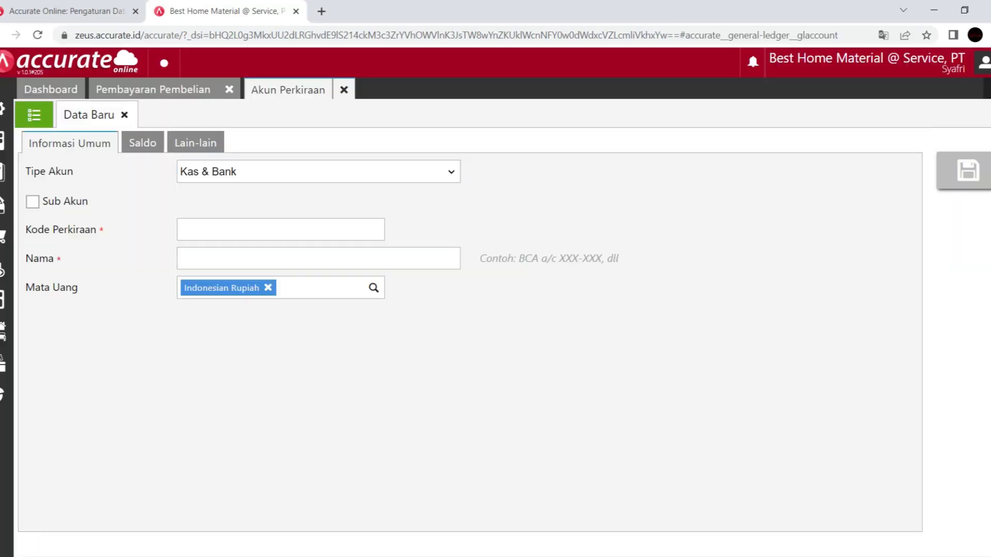
click(279, 172)
click(248, 358)
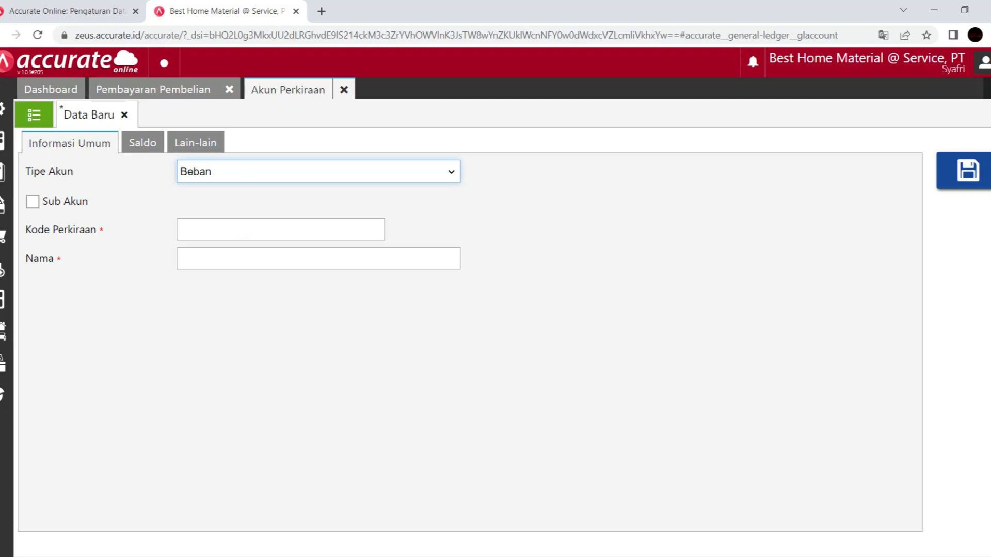
click(247, 231)
text(6104)
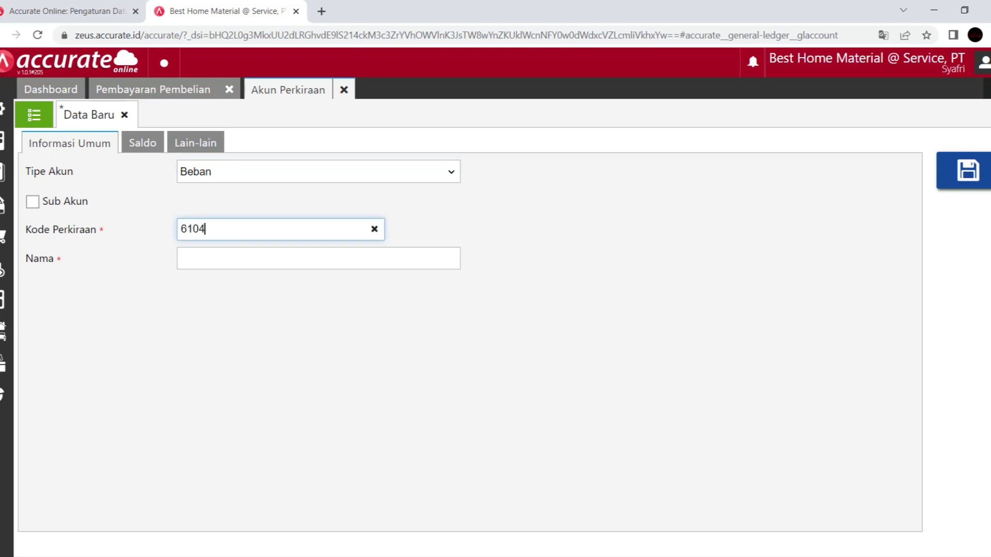
click(248, 259)
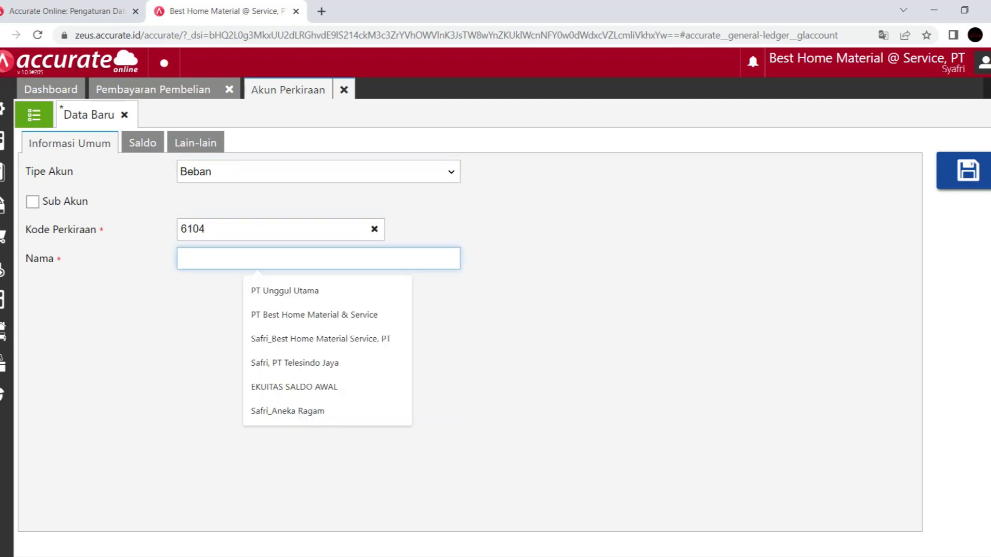
text(Beban Barang Rusak)
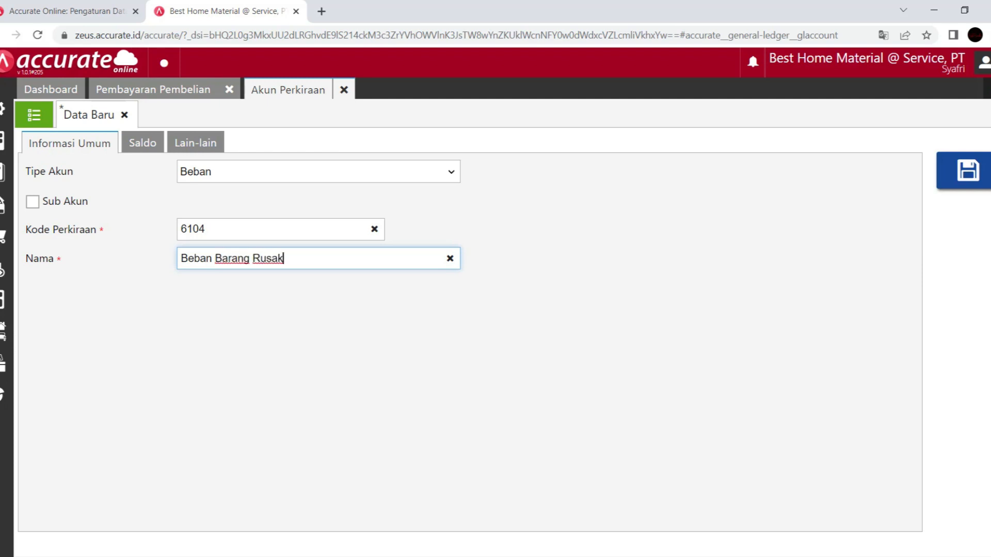
click(966, 170)
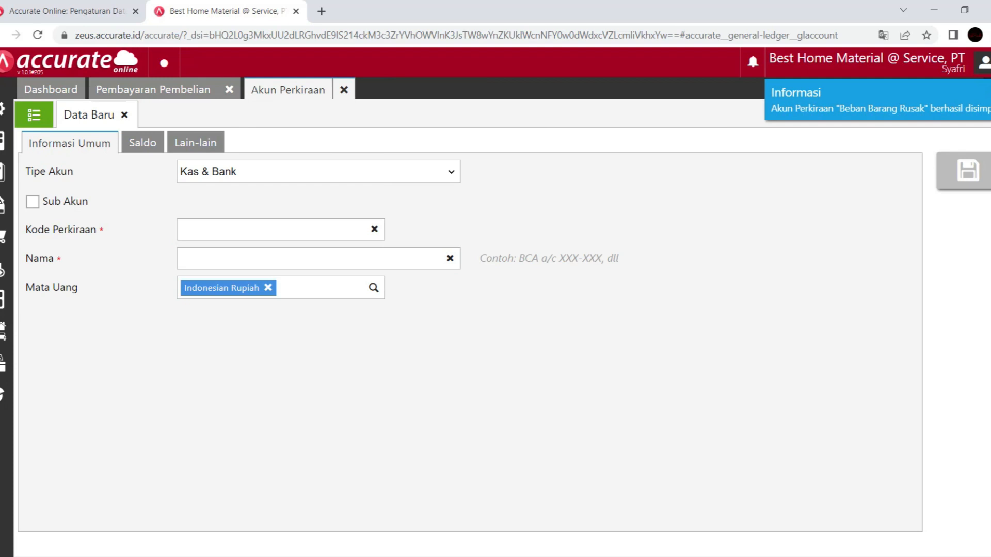
click(344, 89)
Step: Add the Beban Barang Rusak account to Akun Penyesuaian in the inventory account preferences and save
click(3, 109)
click(61, 171)
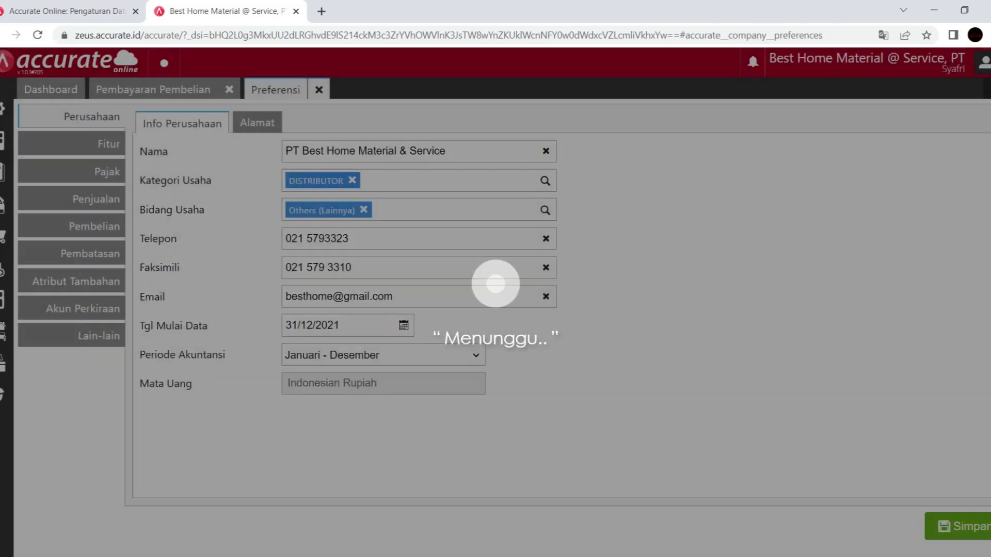
click(83, 308)
click(453, 123)
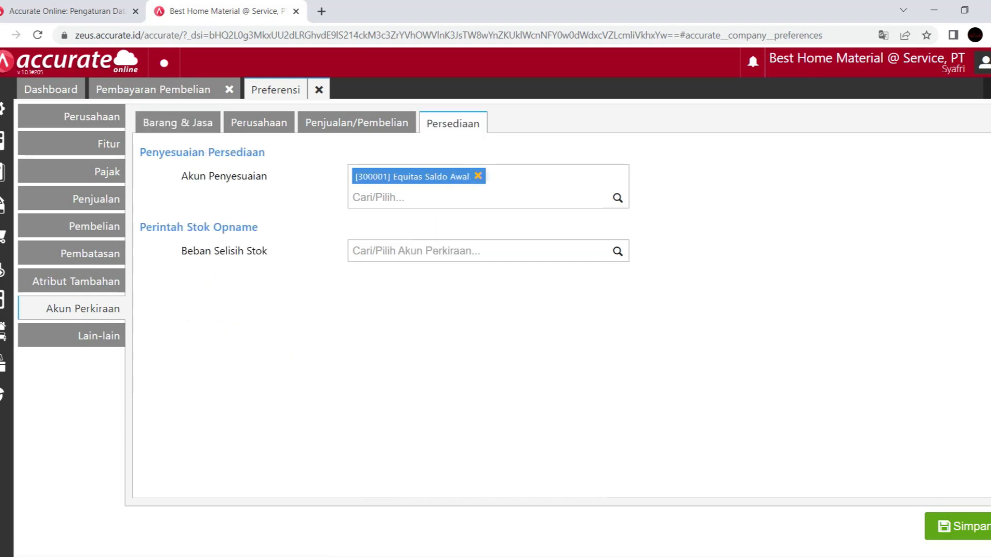
click(476, 198)
text(beban )
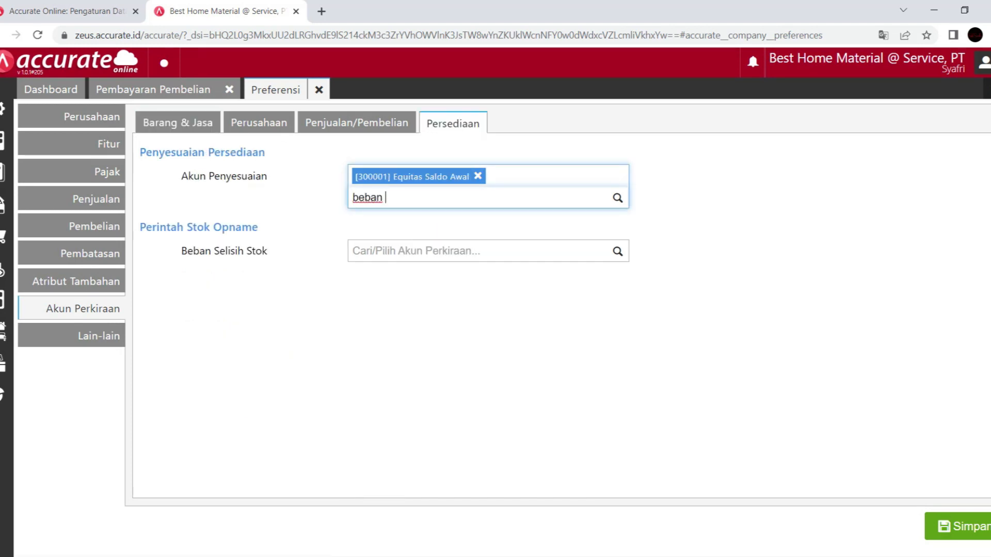
text(barang)
key(Return)
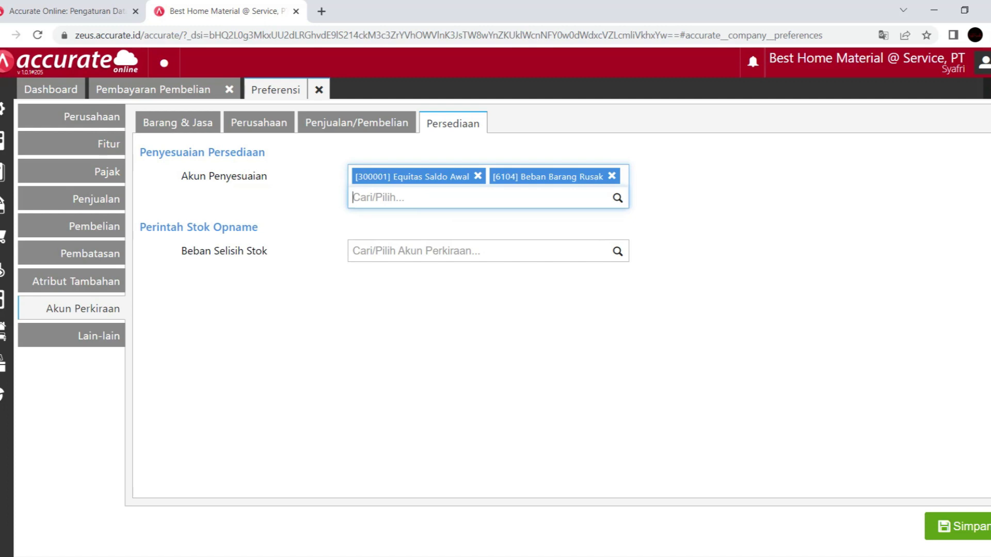
click(963, 526)
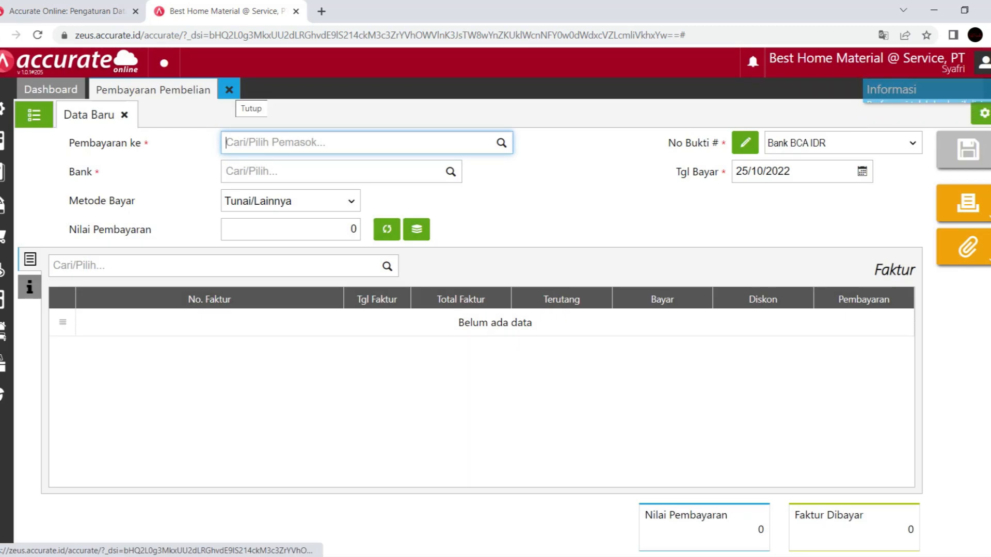
Step: Close the Pembayaran Pembelian form and start a new Penyesuaian Persediaan dated 29/01/2022
click(229, 90)
click(3, 299)
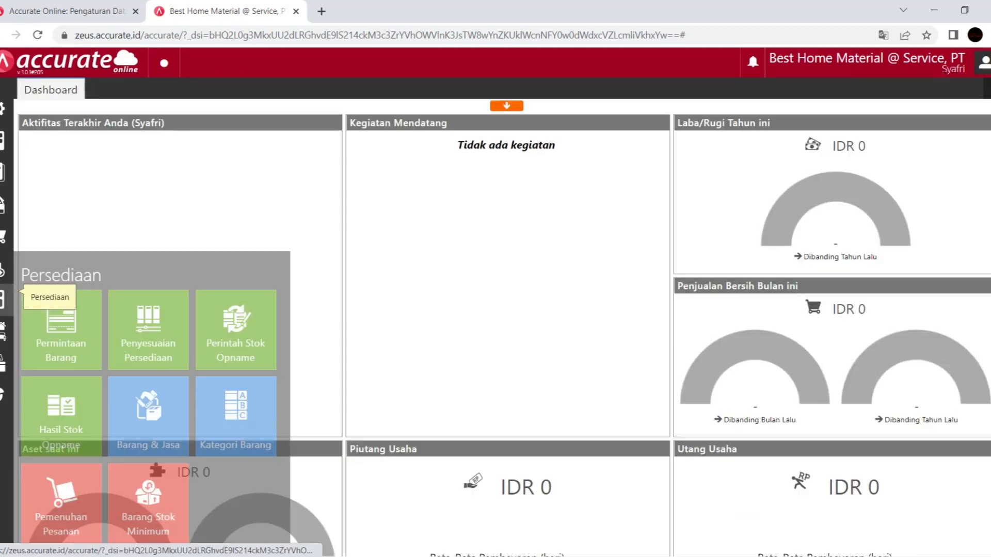
click(148, 331)
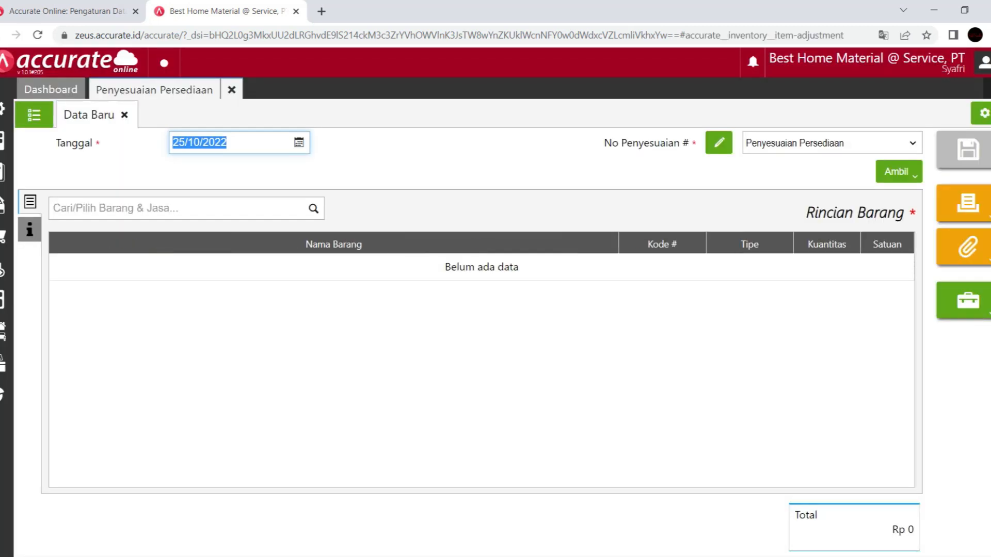
text(29012022)
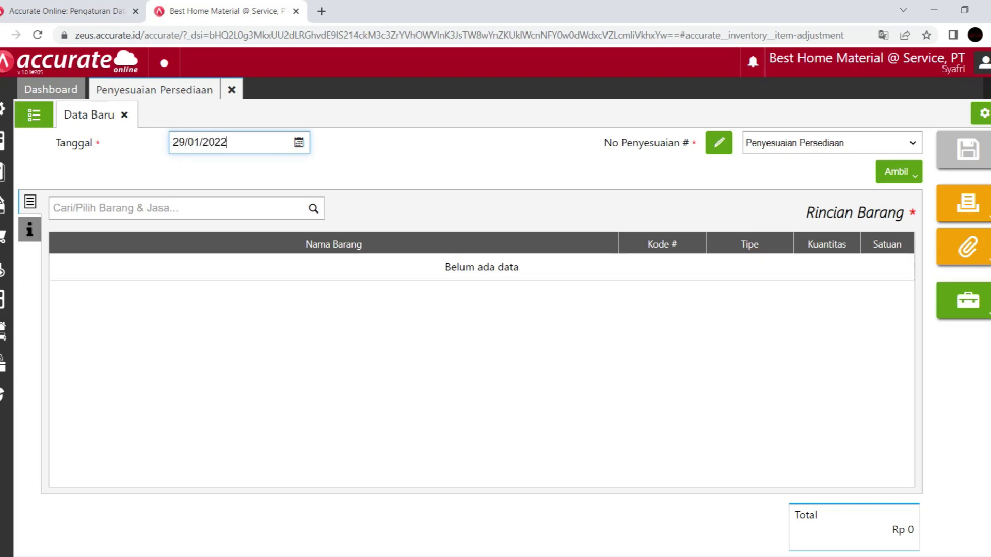
Step: Check the damaged item in Modul Accurate.pdf and add 1 set of Pompa Air Sanyo to the adjustment as Pengurangan
key(alt+Tab)
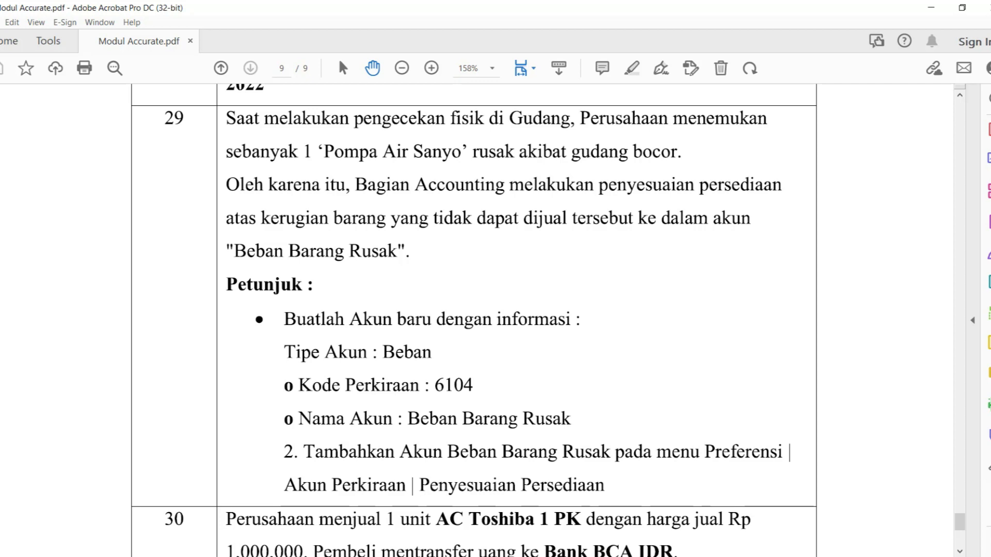
key(alt+Tab)
click(181, 209)
text(sanyo)
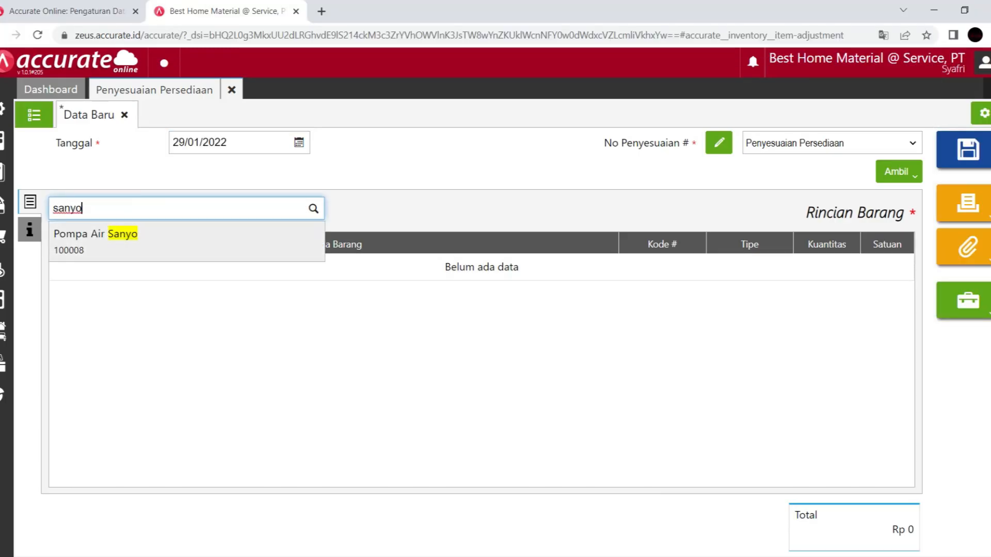
key(Return)
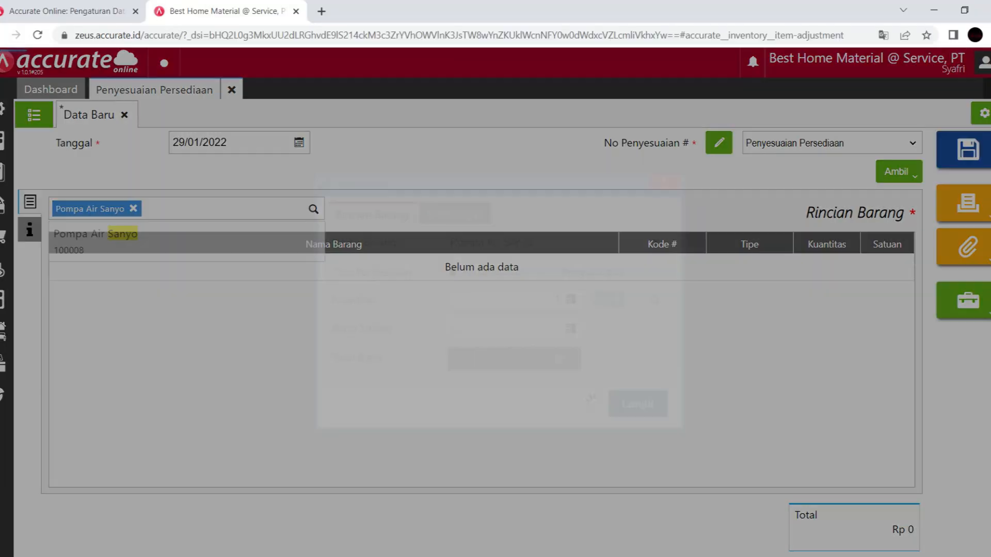
click(550, 273)
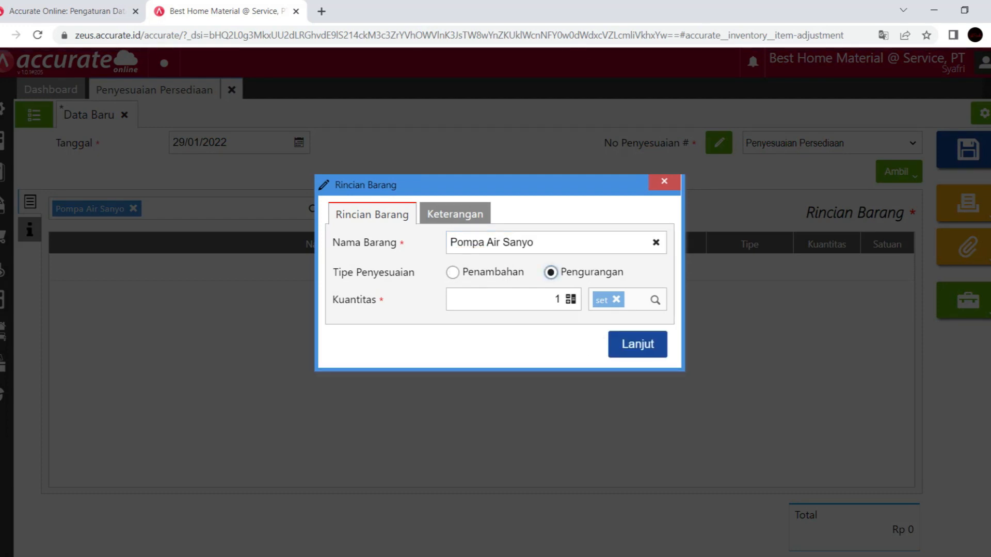
key(Return)
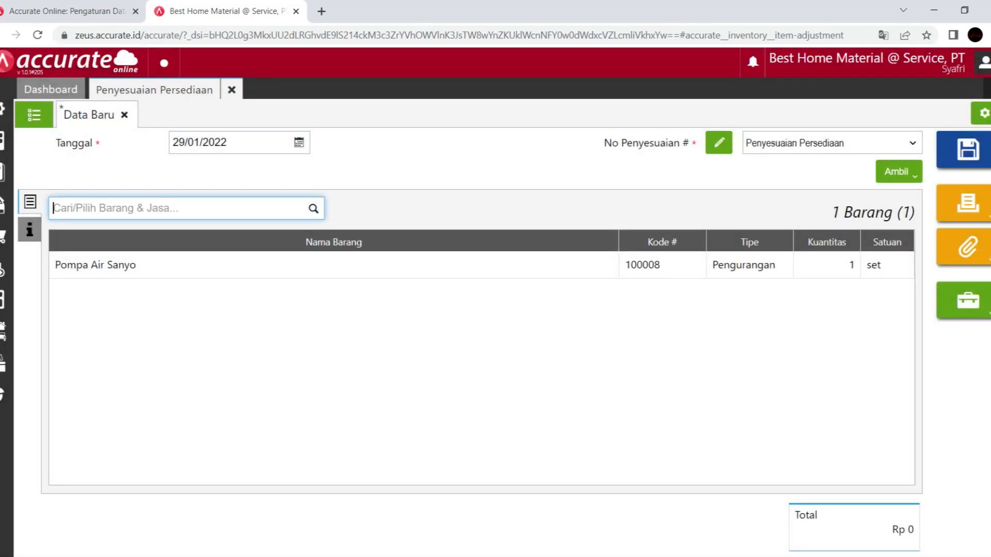
Step: Set the adjustment's Akun Penyesuaian to [6104] Beban Barang Rusak and save the inventory adjustment
click(30, 229)
click(364, 238)
click(331, 270)
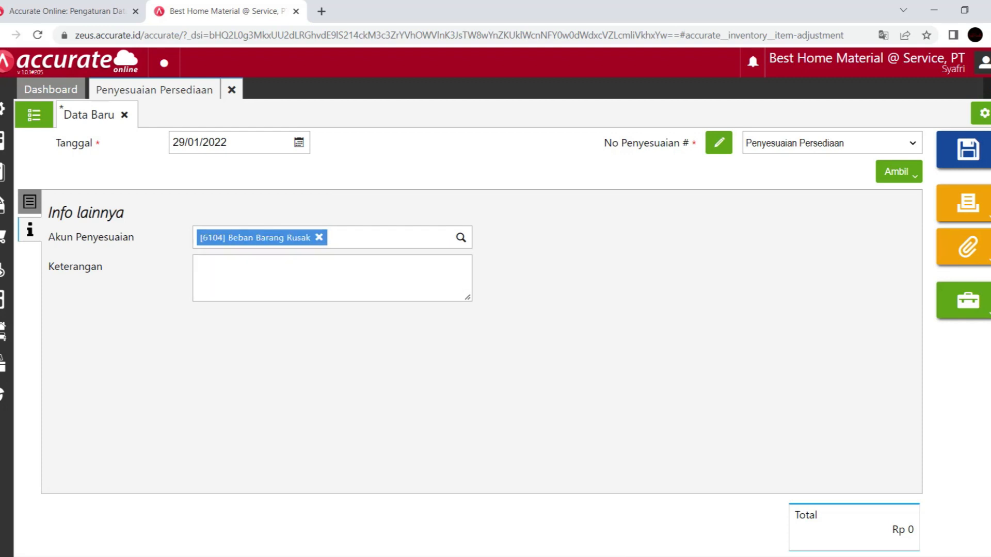
key(ctrl+s)
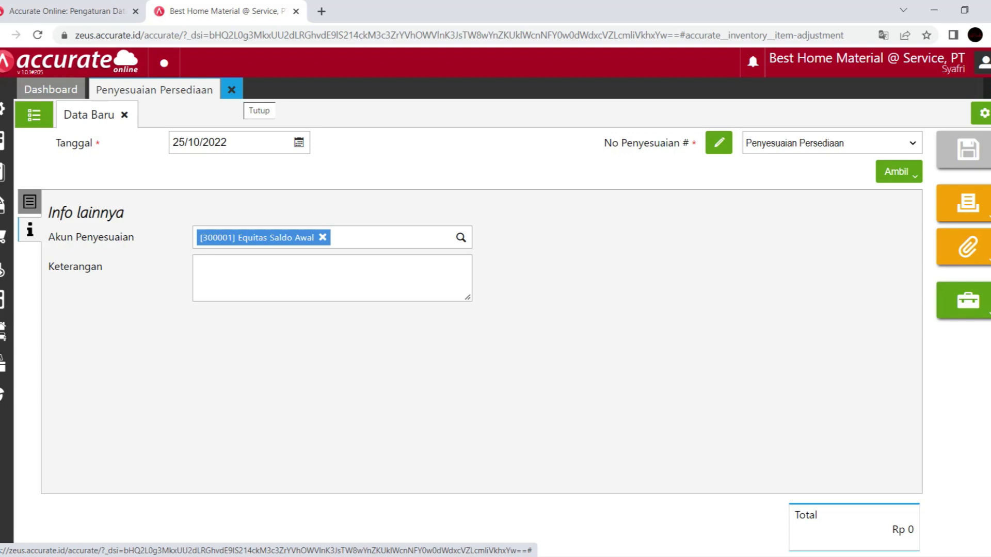
Step: Open the saved inventory adjustment from the list to review its details and total, and close it
click(34, 114)
click(86, 229)
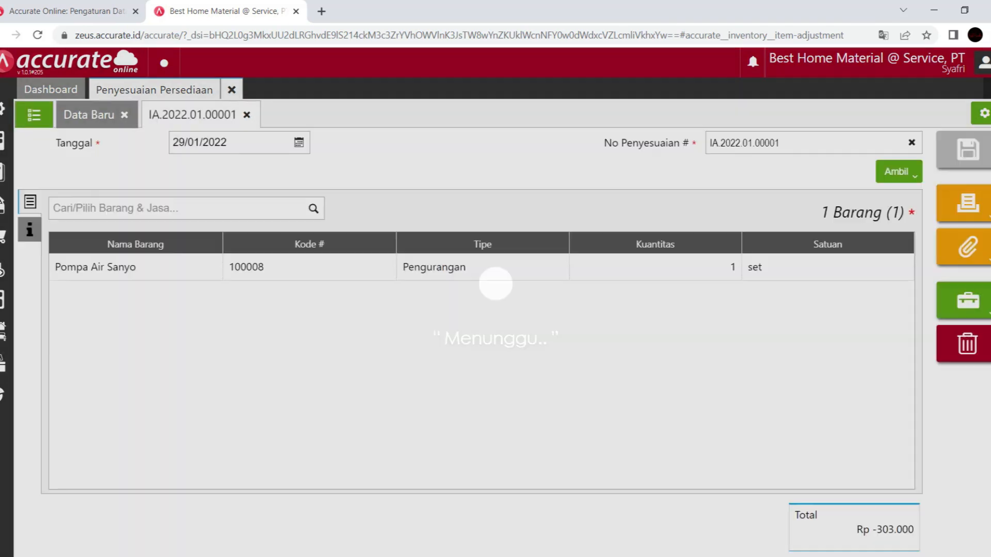
click(232, 90)
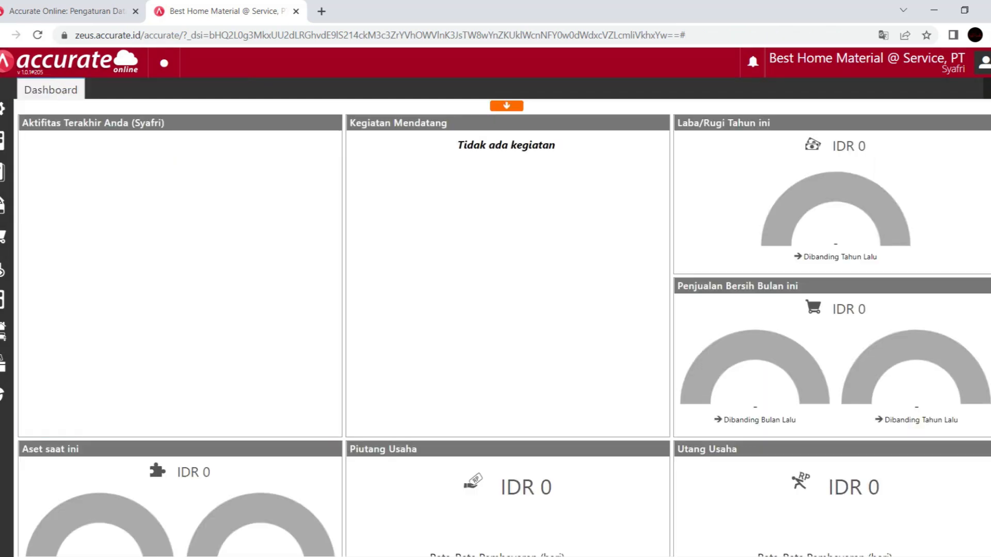
Step: Read the 30 January entry in Modul Accurate.pdf and start a new account of type Beban Lainnya in Accurate Online
key(alt+Tab)
scroll(474, 320, down, 5)
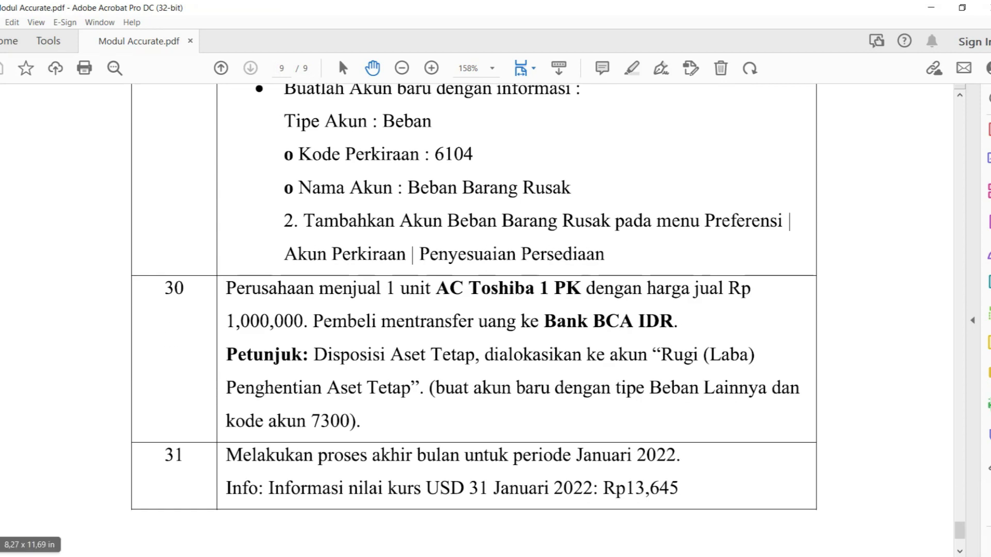
key(alt+Tab)
click(3, 173)
click(61, 235)
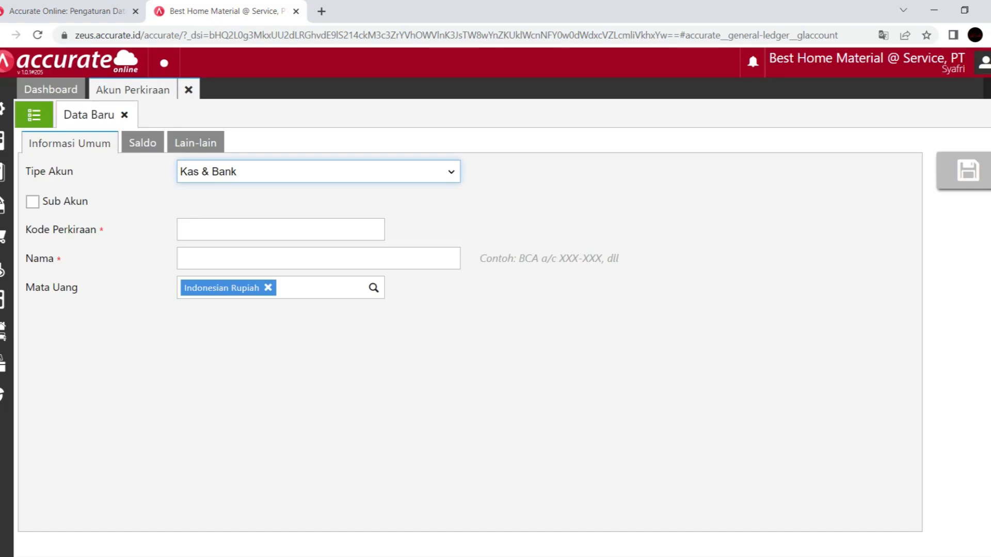
click(318, 171)
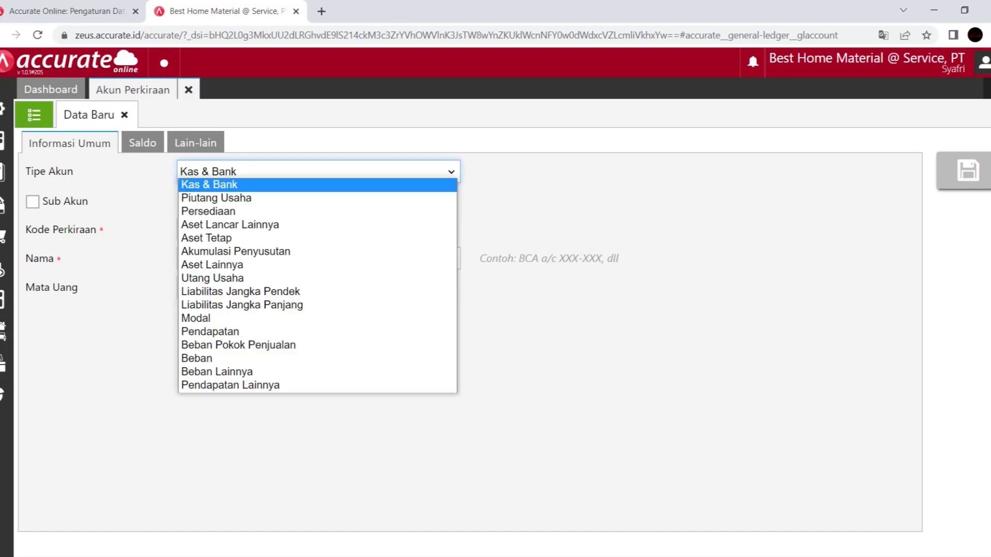
click(289, 371)
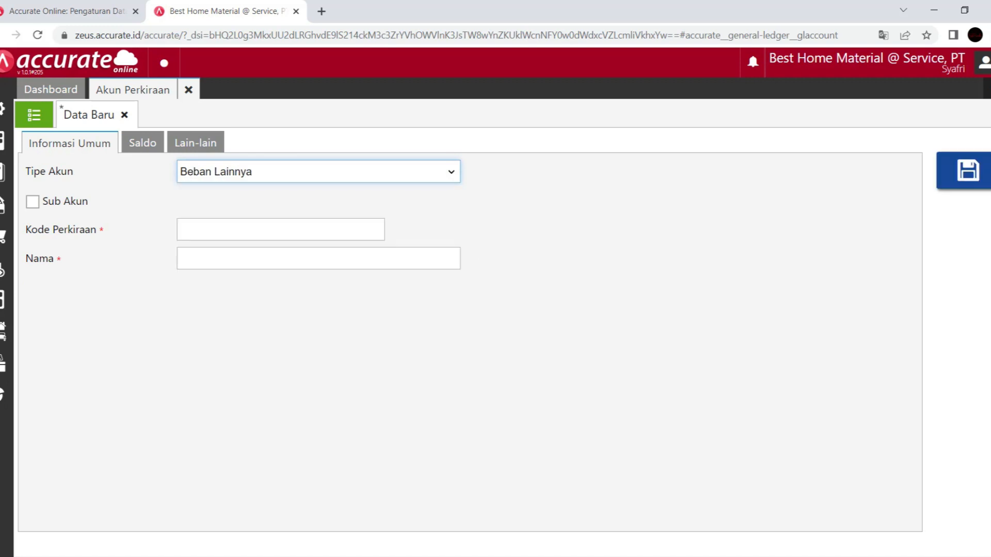
Step: Give the new account code 7300 and the name Rugi (Laba) Penghentian Aset tetap, save it and close the account form
click(268, 229)
text(7300)
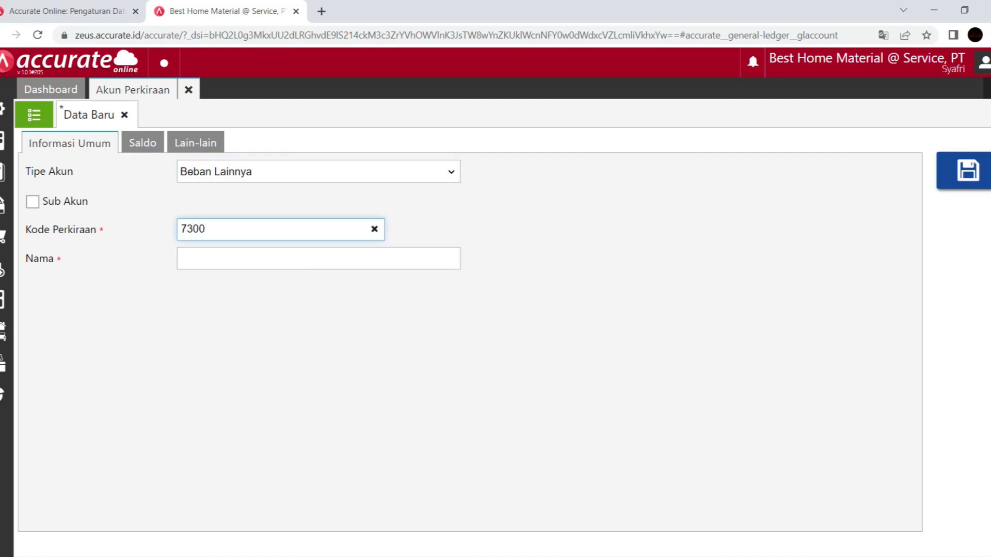
click(289, 258)
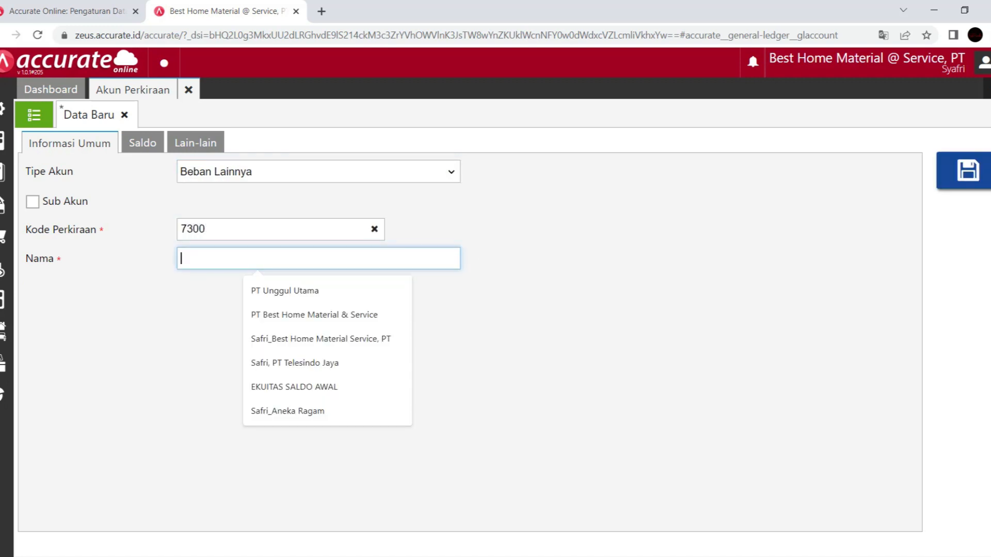
text(Rugi (Laba) Penghentian Aset tetap)
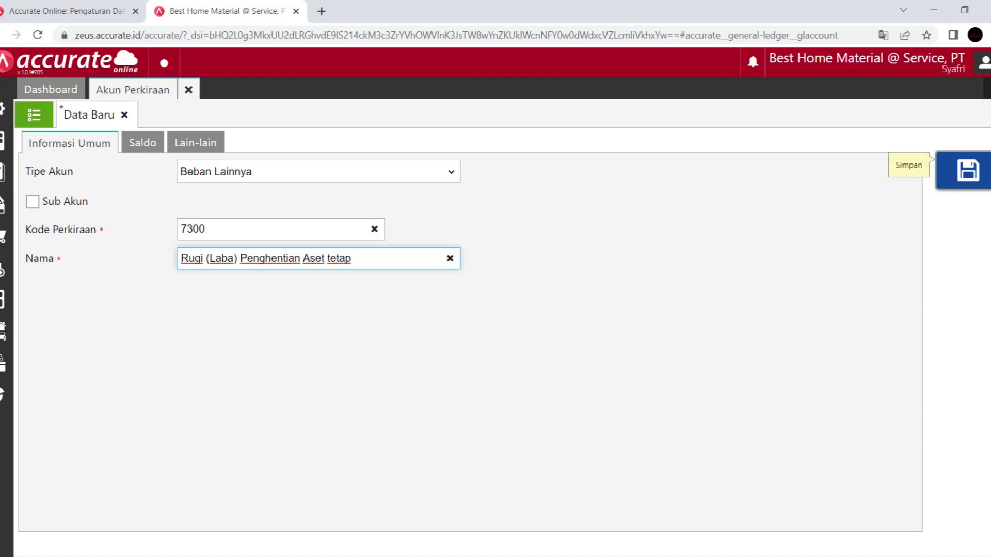
click(966, 170)
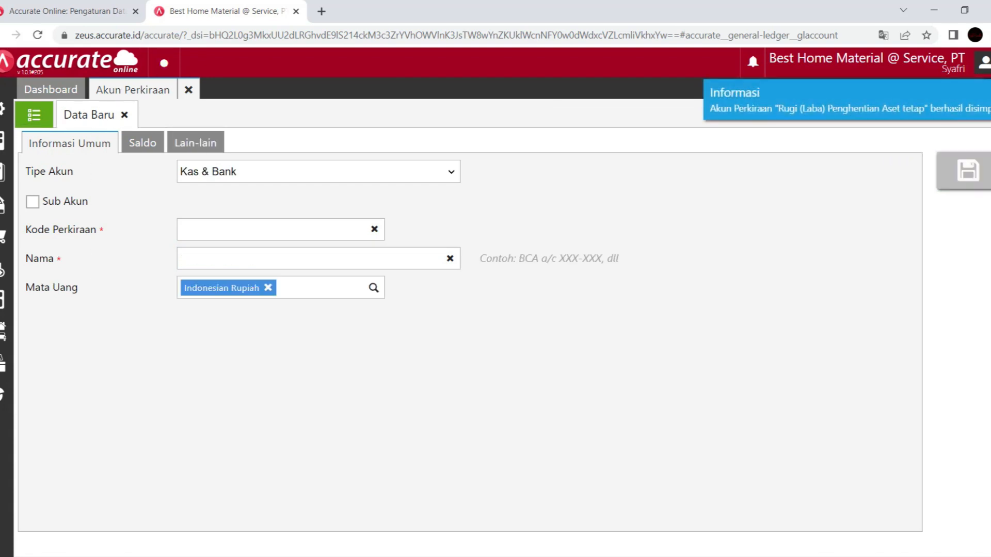
click(188, 90)
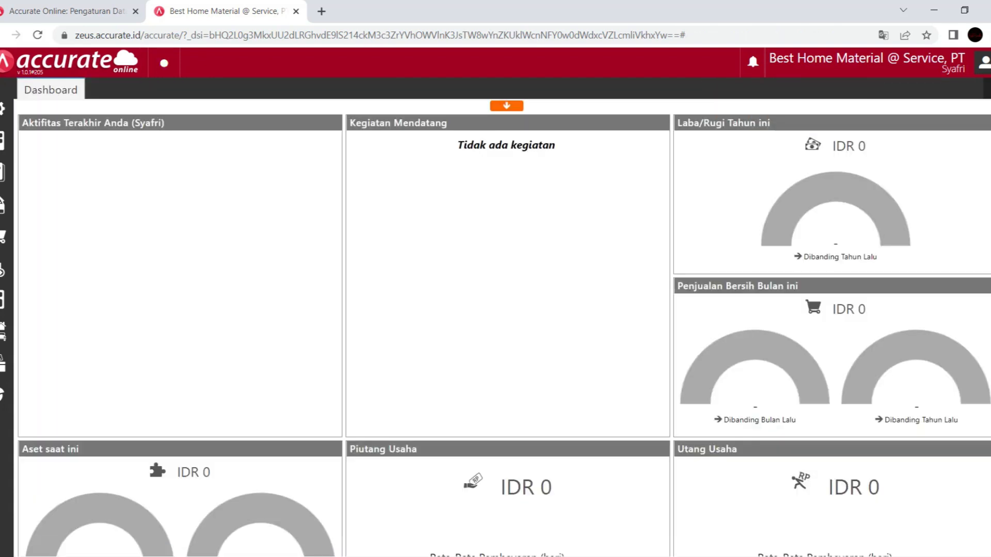
Step: Start a new Disposisi Aset Tetap for the asset AC Toshiba 1 pk and date it 30/01/2022
click(4, 361)
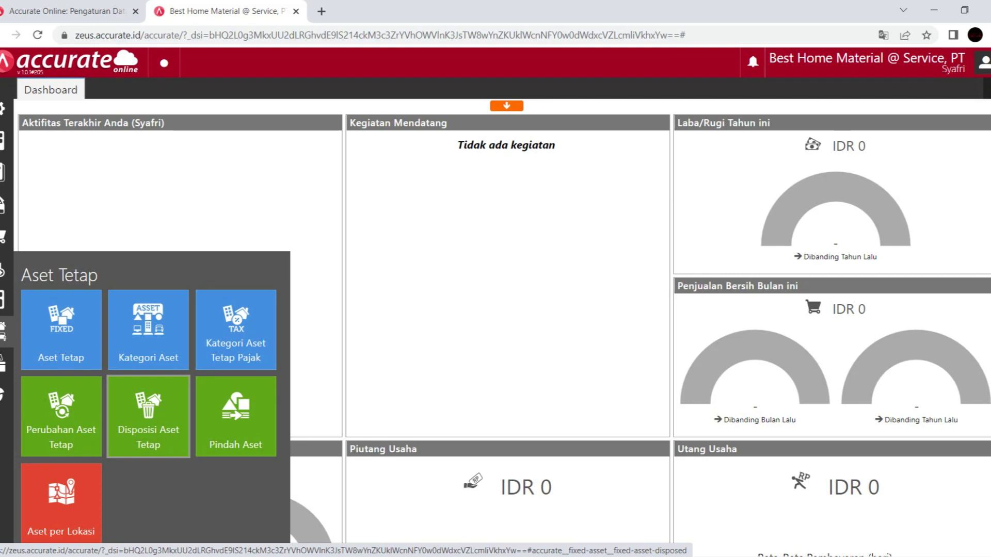
click(138, 413)
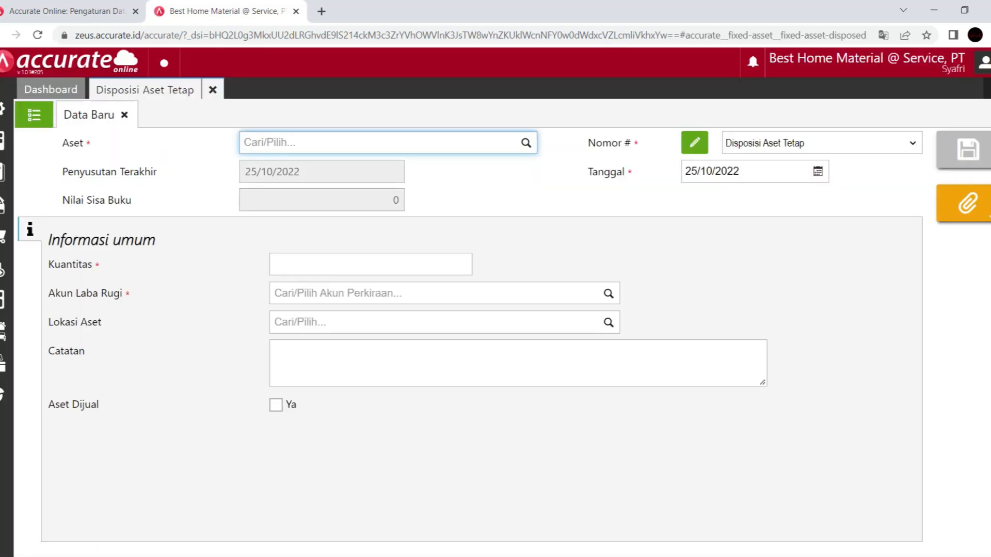
click(382, 143)
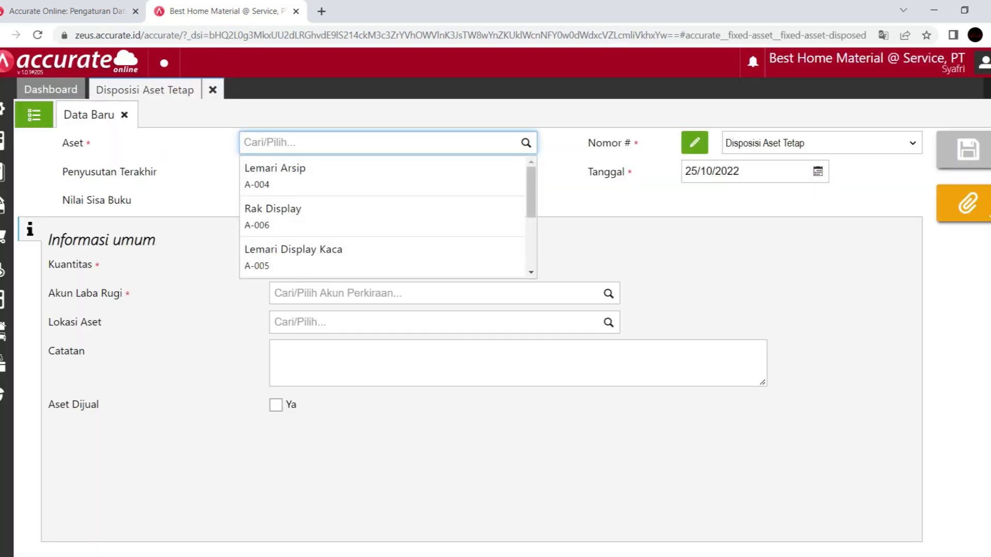
scroll(382, 178, down, 2)
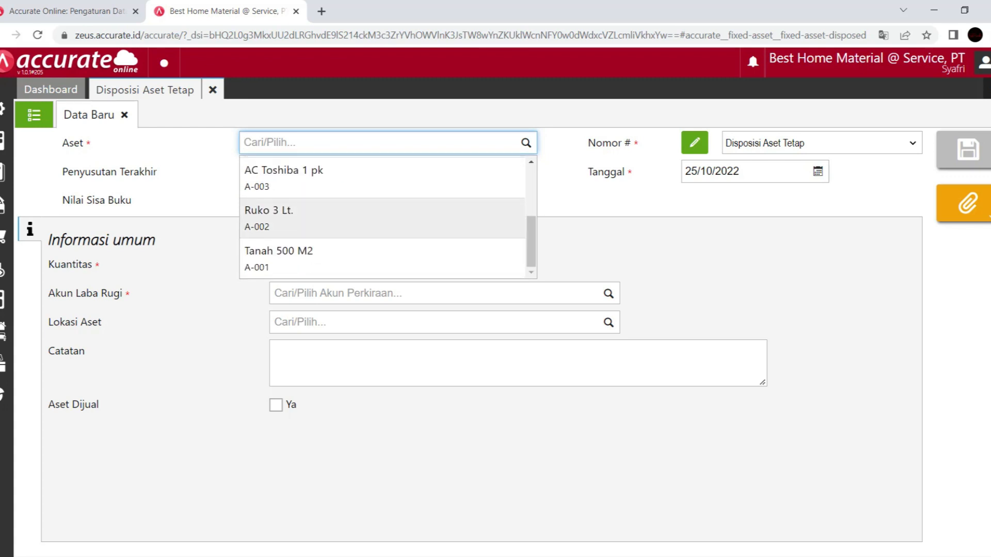
click(382, 178)
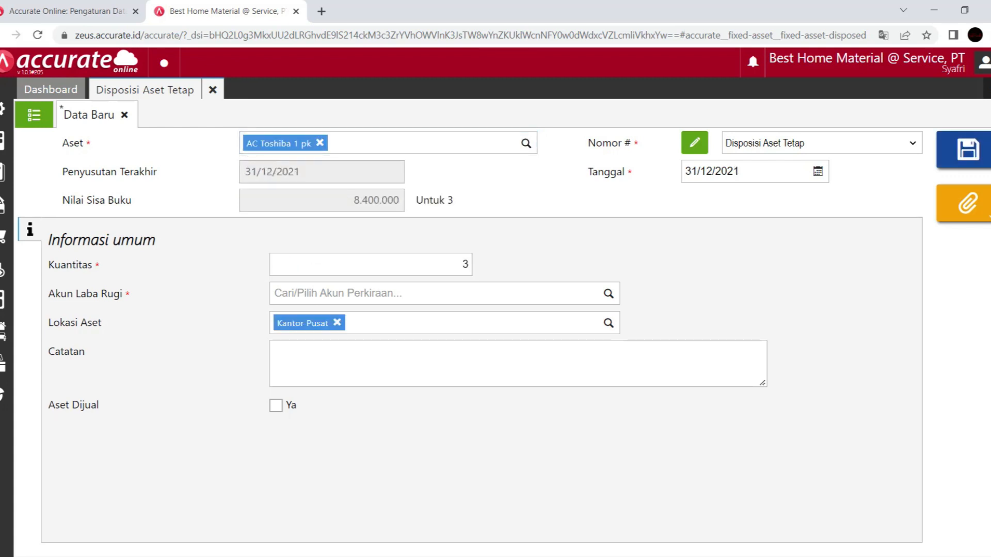
click(817, 172)
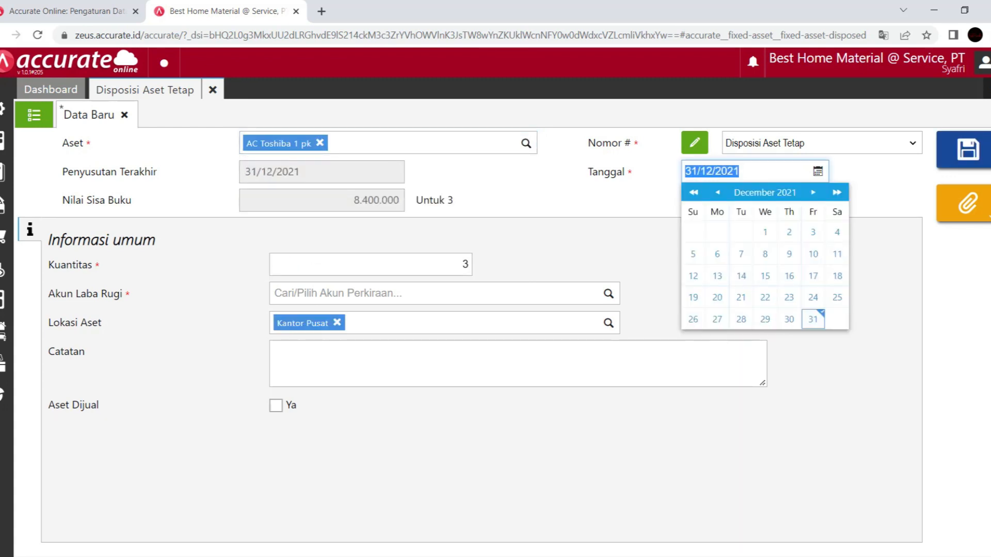
text(3011)
key(BackSpace)
key(BackSpace)
text(012022)
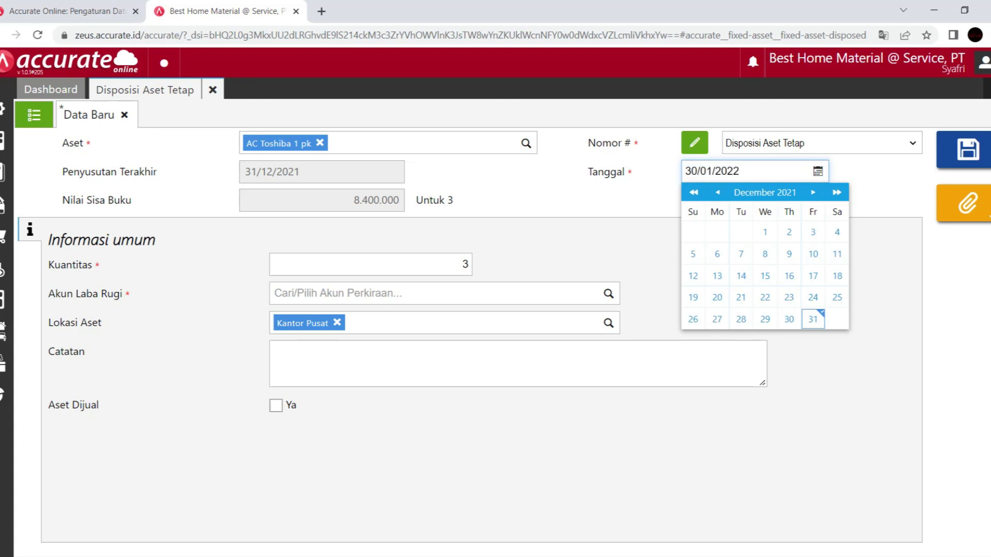
Step: Set the disposal's Kuantitas to 1 and its Akun Laba Rugi to [7300] Rugi (Laba) Penghentian Aset tetap
key(Tab)
key(Tab)
text(1)
key(Tab)
text(rugi ()
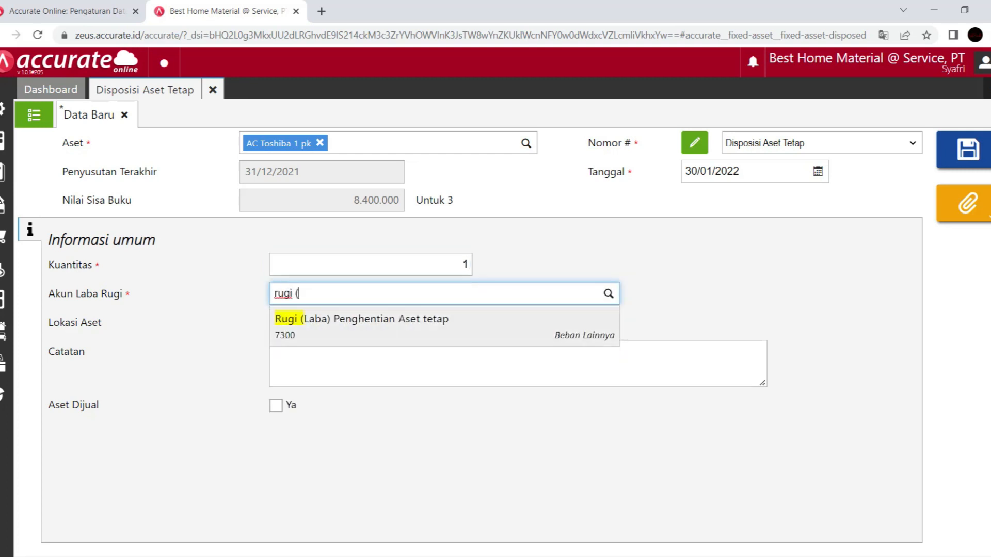
key(Return)
Step: Mark the asset as sold for 1.000.000 into [110201] Bank BCA IDR, then save the disposal and close its form
click(276, 406)
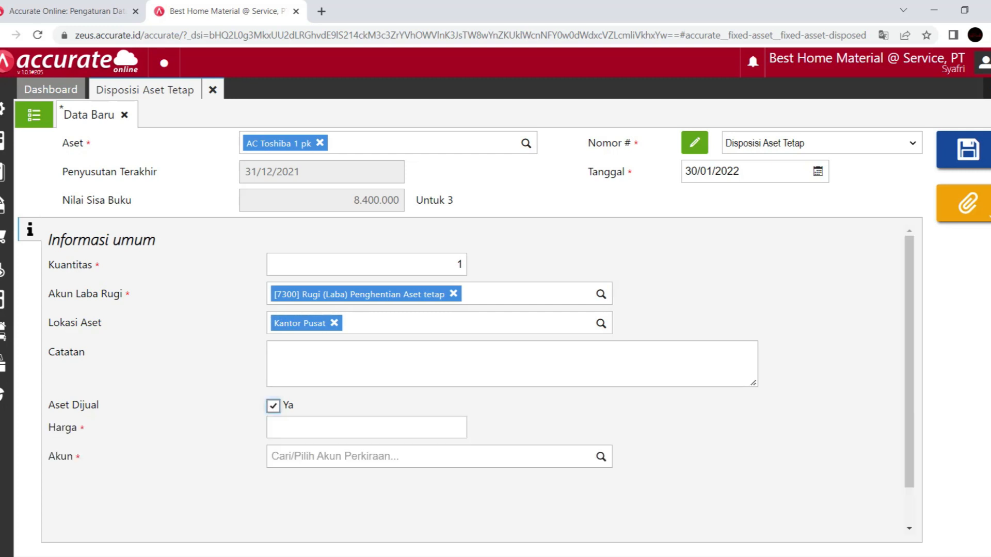
click(330, 427)
key(alt+Tab)
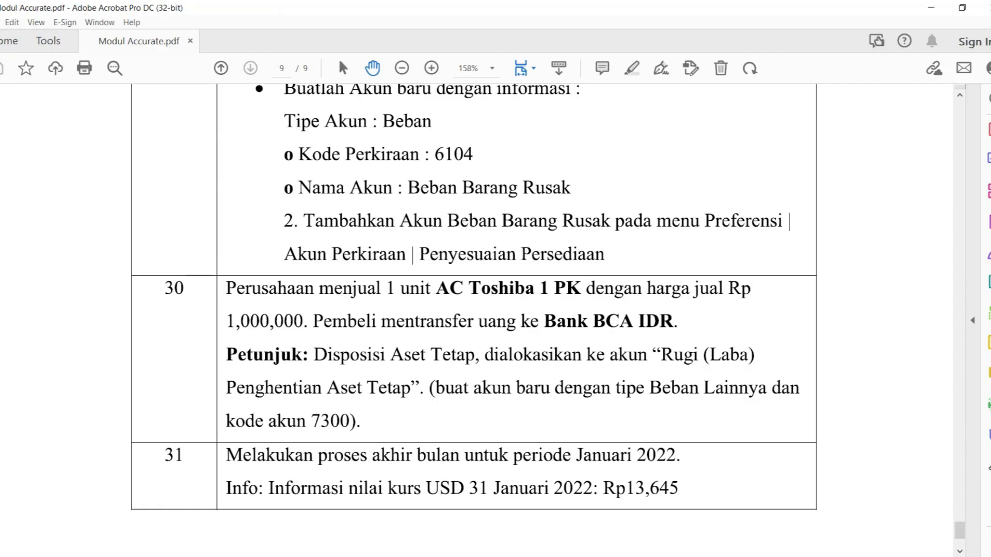
key(alt+Tab)
text(1.000.000)
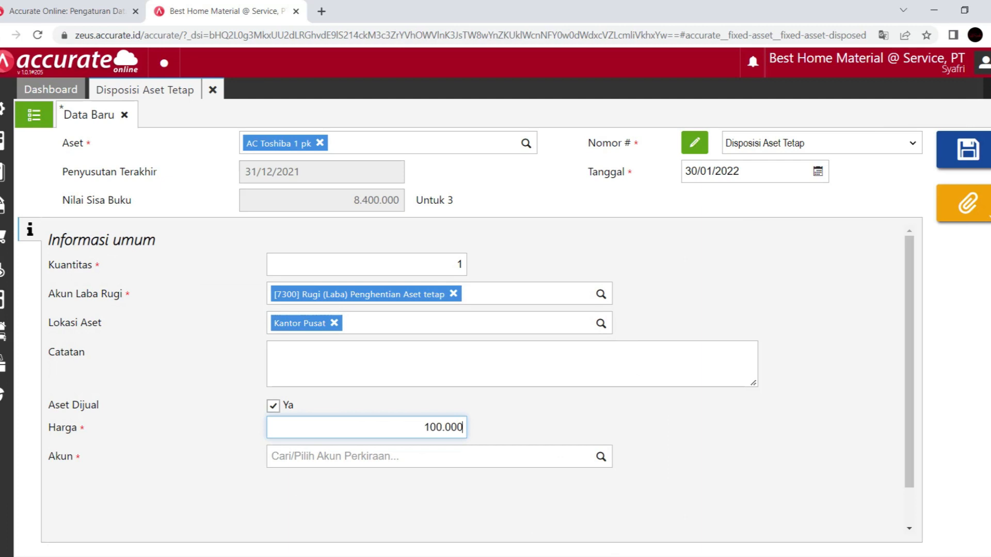
key(Tab)
key(Return)
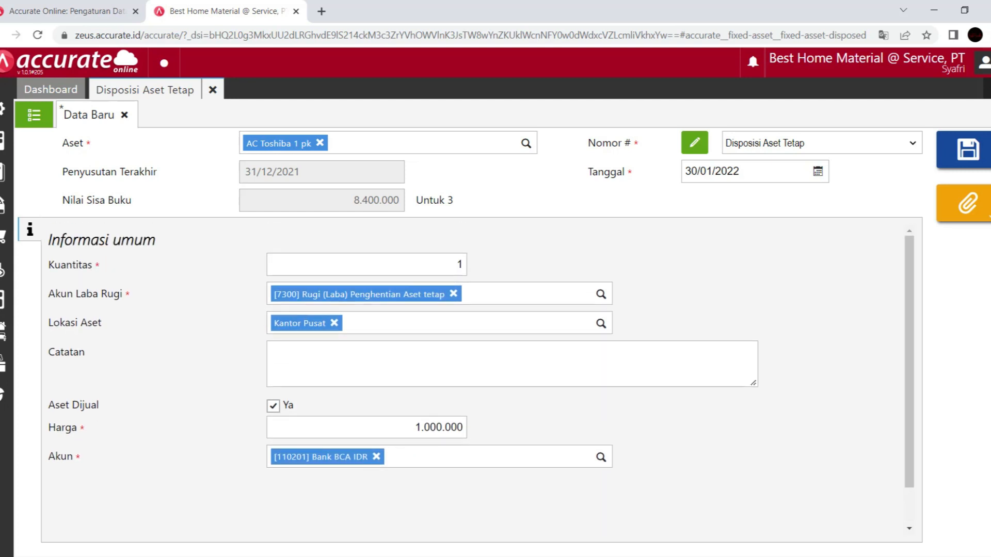
click(967, 149)
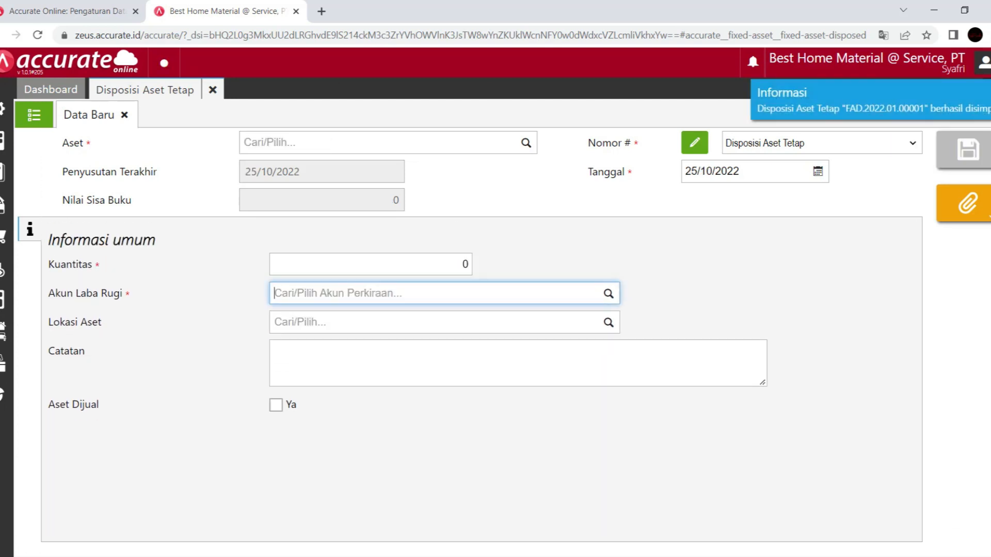
click(212, 90)
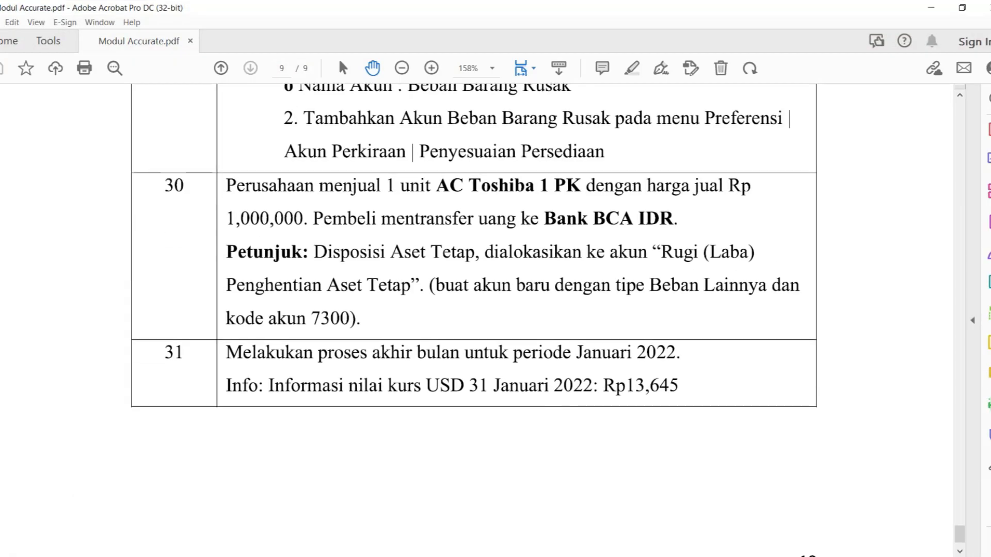
Step: Read the 31 January entry in Modul Accurate.pdf and start a Proses Akhir Bulan for Januari in Accurate Online
scroll(473, 309, down, 3)
mouse_move(191, 556)
click(190, 516)
click(3, 141)
click(322, 292)
click(277, 142)
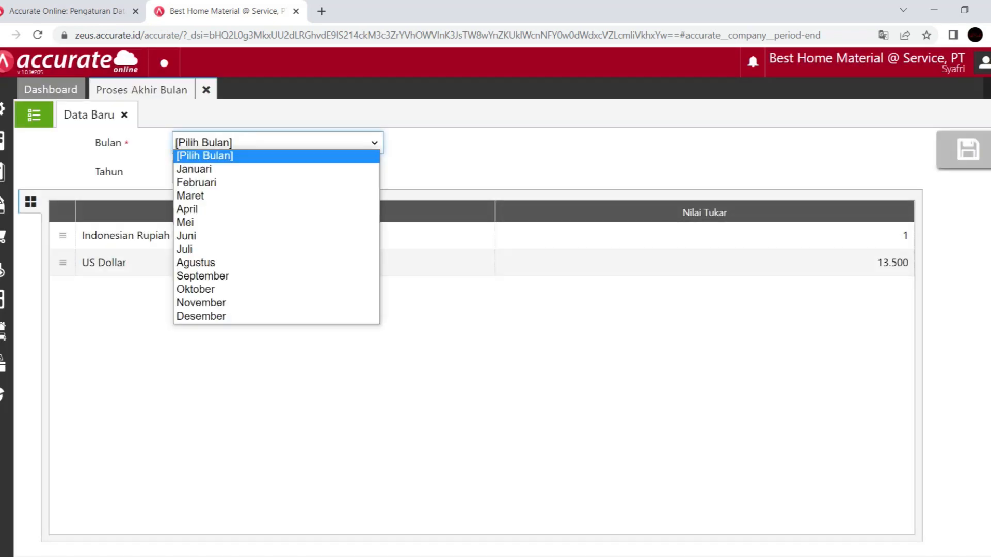
click(194, 168)
Step: Set the US Dollar Nilai Tukar to 13.645 as given in Modul Accurate.pdf, save the month-end process and close it
click(258, 263)
key(alt+Tab)
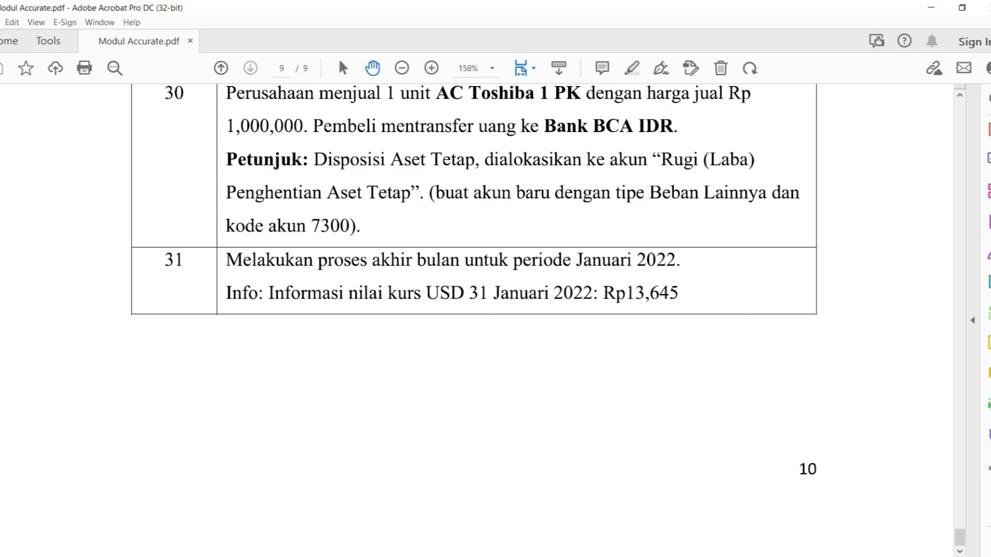
key(alt+Tab)
text(13645)
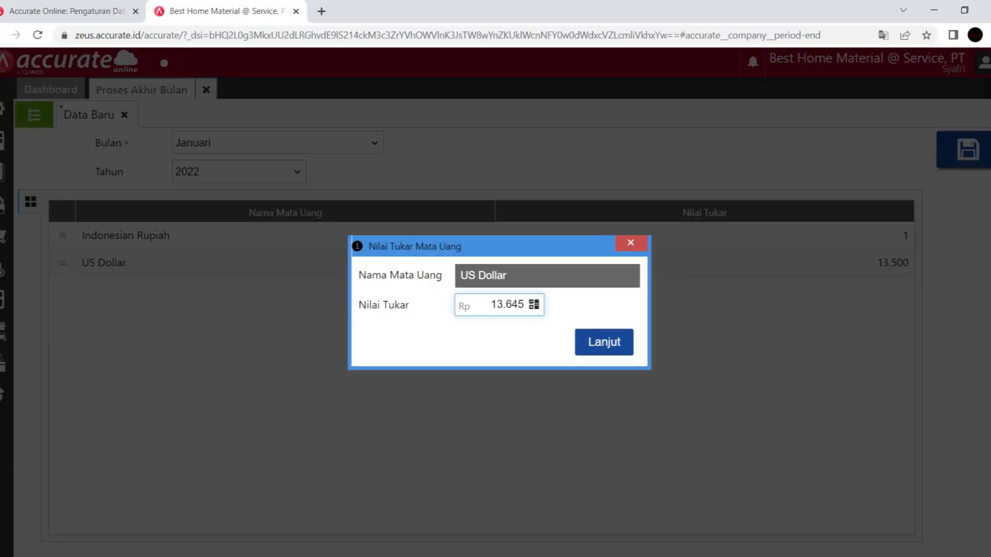
key(Return)
click(967, 149)
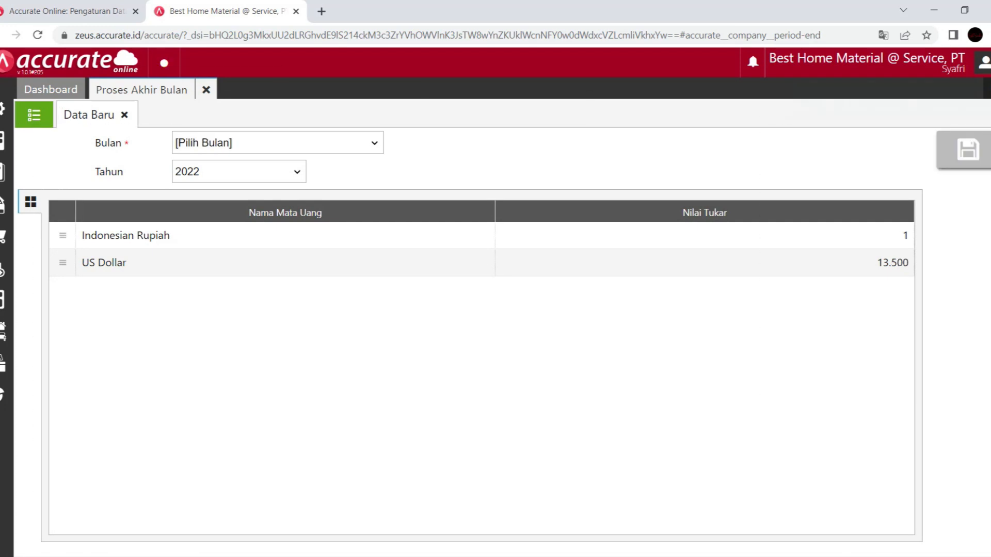
click(206, 90)
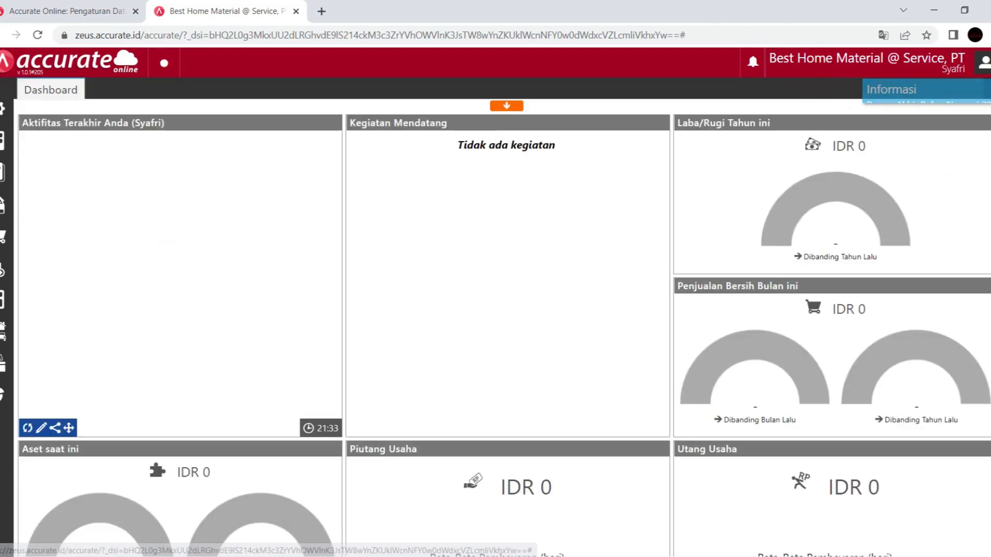
Step: Display the Keseluruhan Jurnal report from the Buku Besar reports for 01/01/2022 to 31/01/2022
click(3, 395)
click(61, 407)
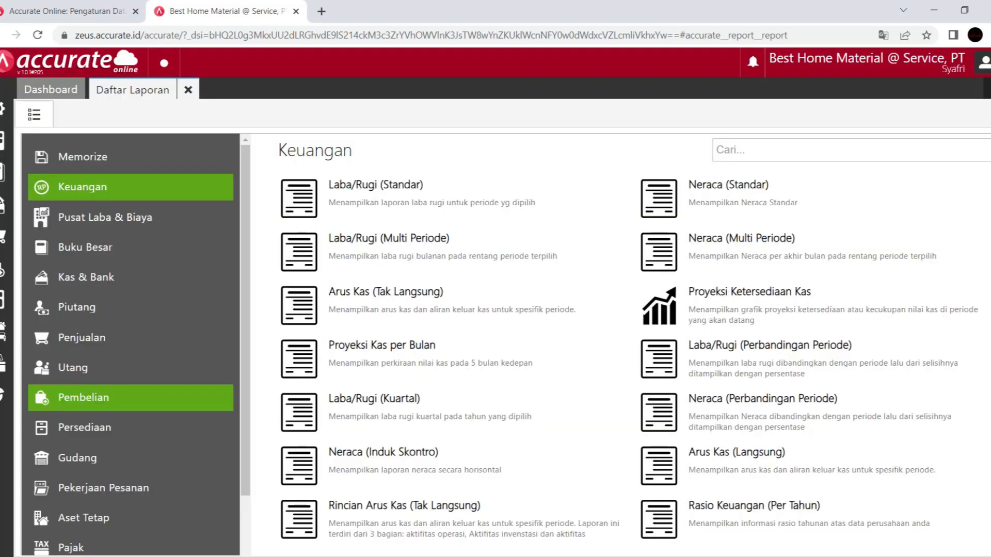
click(86, 247)
click(496, 277)
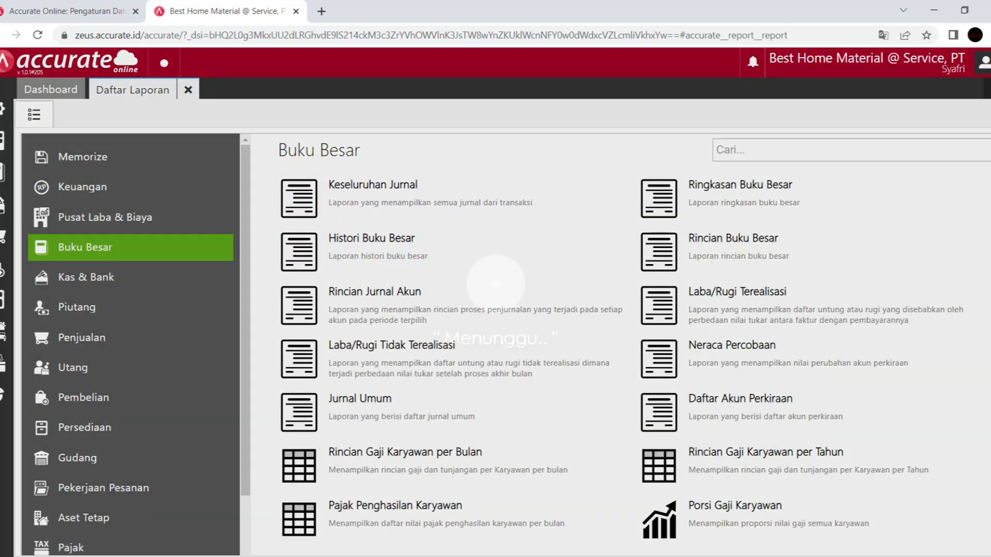
text(01012022)
key(Tab)
text(31012022)
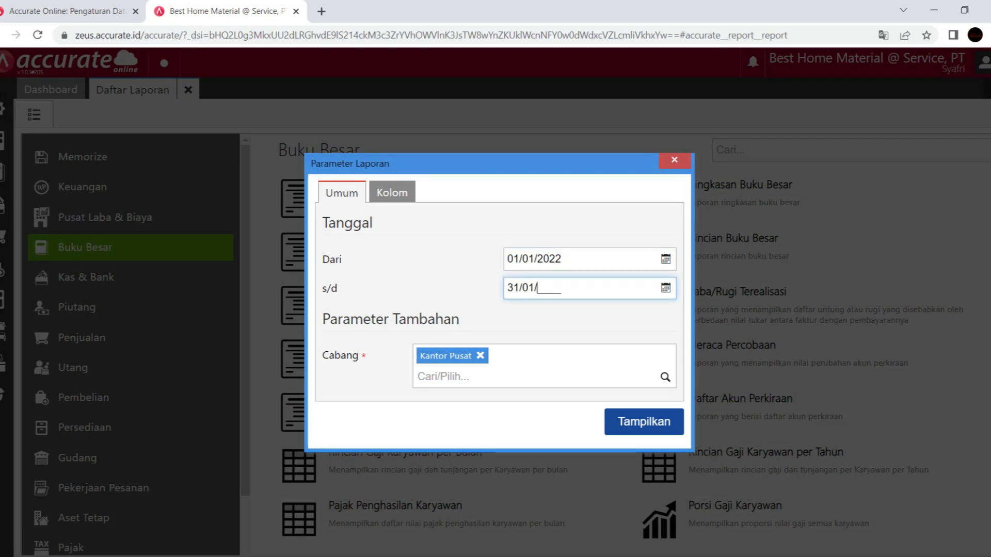
key(Return)
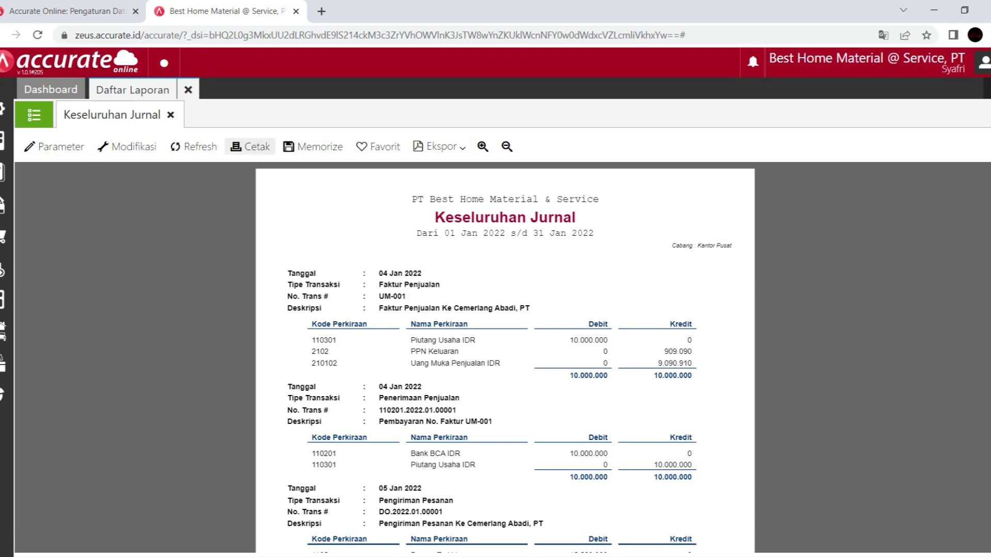
Step: Save the journal report as a PDF named Keseluruhan Jurnal Jan 2022 in the Jawaban Kasus Best Home, PT folder
click(250, 147)
click(756, 482)
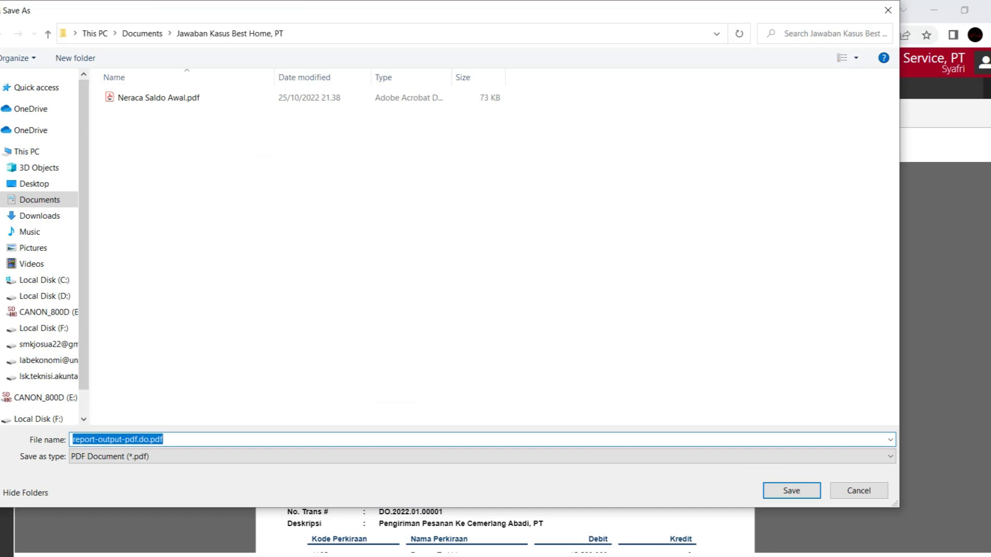
text(Keseluruhan Jurnal Jan 2022)
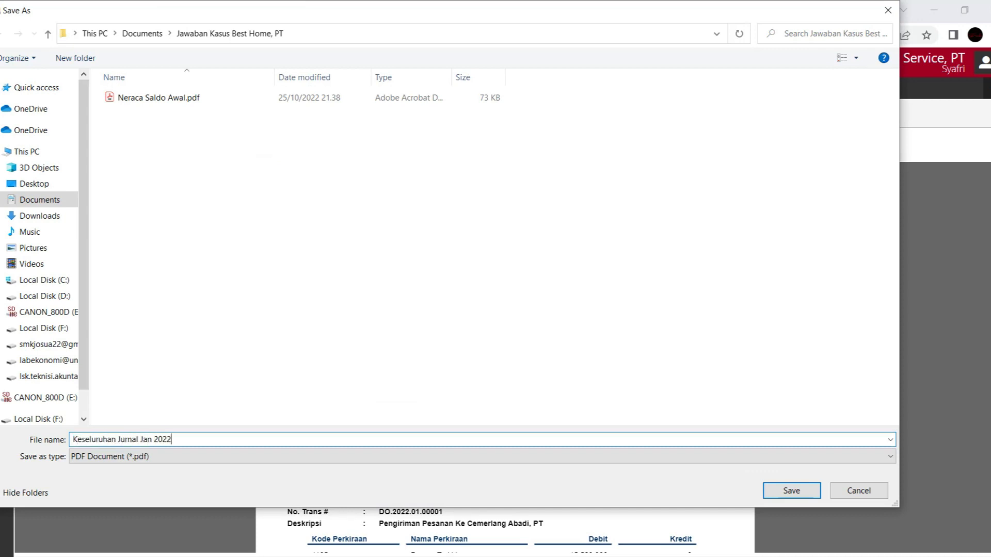
key(Return)
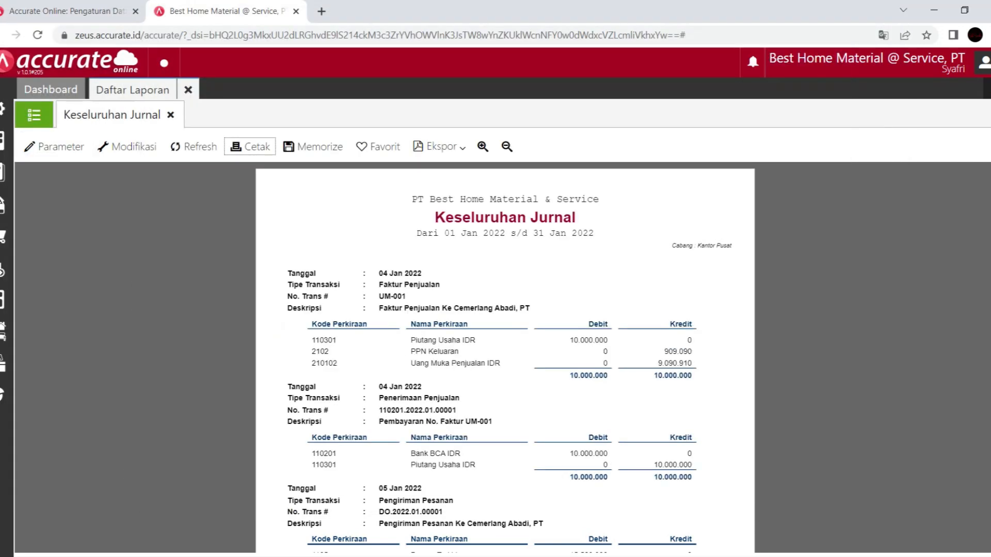
Step: Display the Laba/Rugi (Standar) report from the Keuangan reports for 01/01/2022 to 31/01/2022 and review it to the end
click(34, 114)
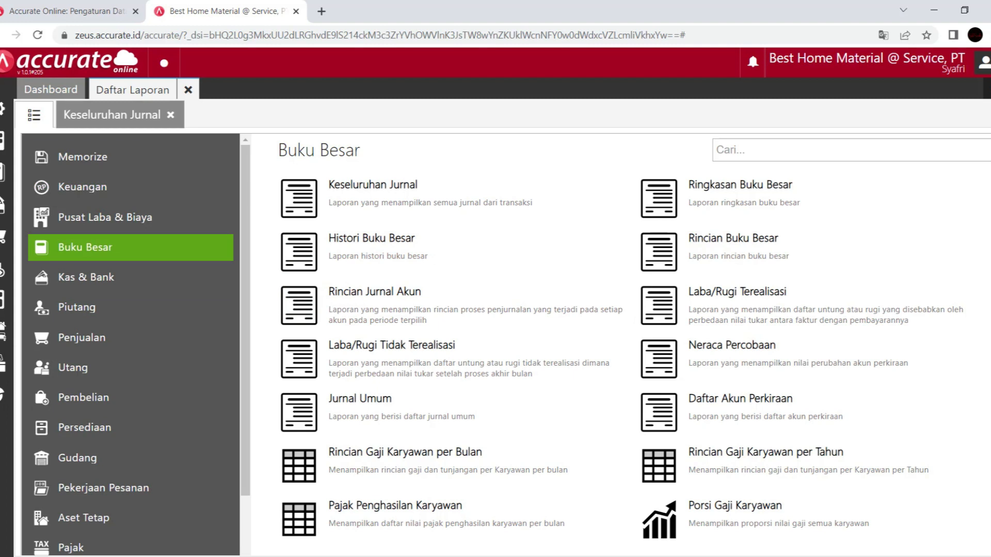
click(82, 187)
click(392, 199)
text(01012022)
key(Tab)
text(31/01/2022)
click(329, 389)
click(644, 469)
scroll(505, 351, down, 10)
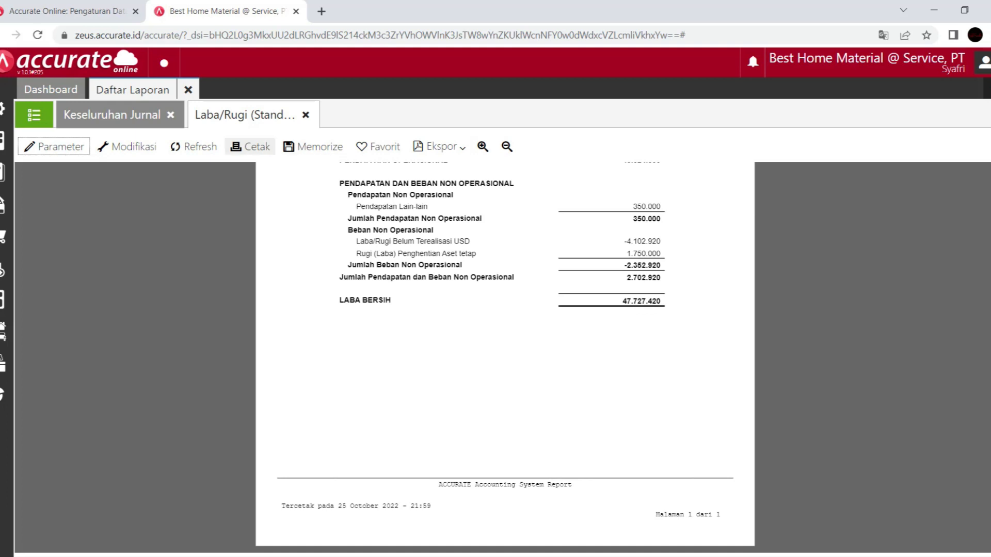
Step: Save the profit and loss report as a PDF named Laba Rugi per 01 Jan 2022 sd 31 Jan 2022
click(250, 147)
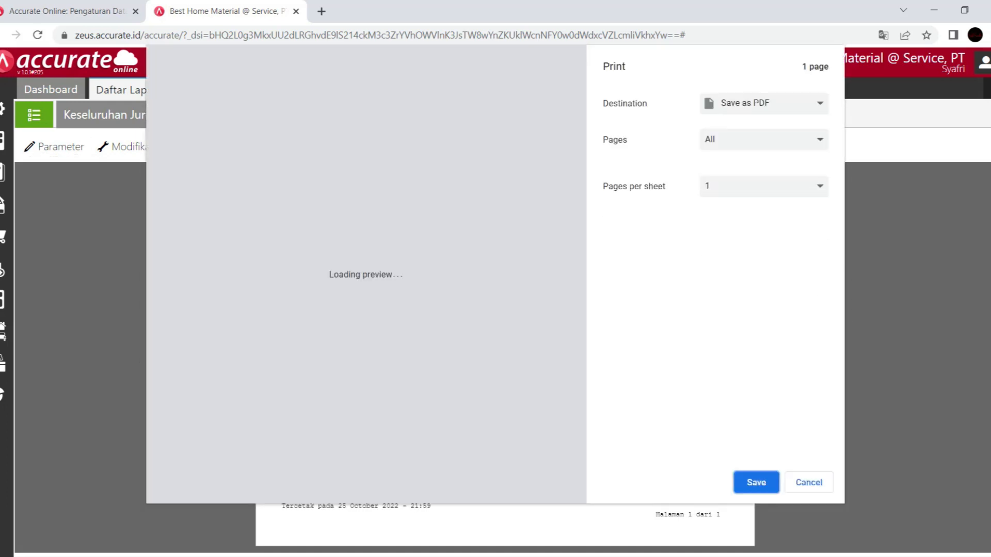
click(756, 482)
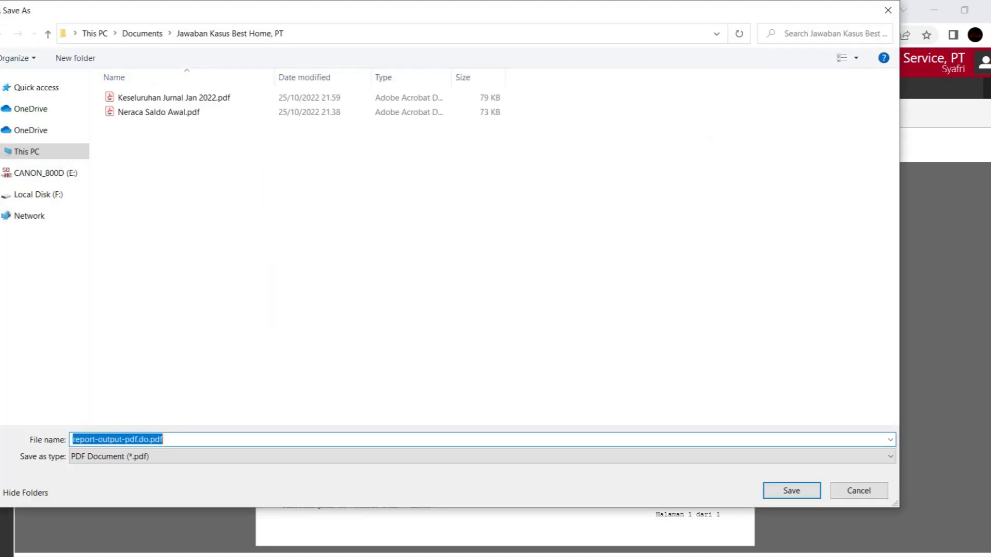
text(Laba Ru)
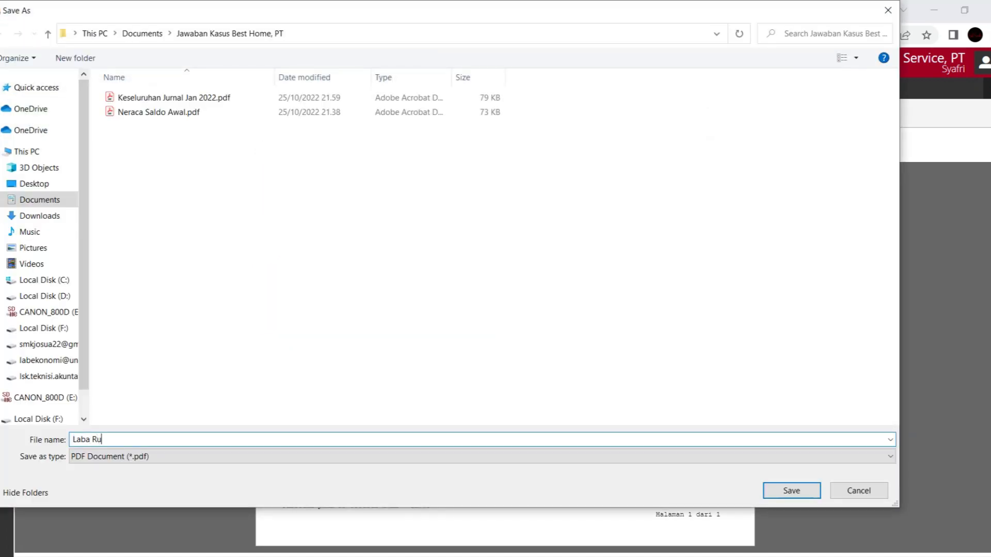
text(gi per01 Jan 2022 sd 31 Jan 2022)
key(Return)
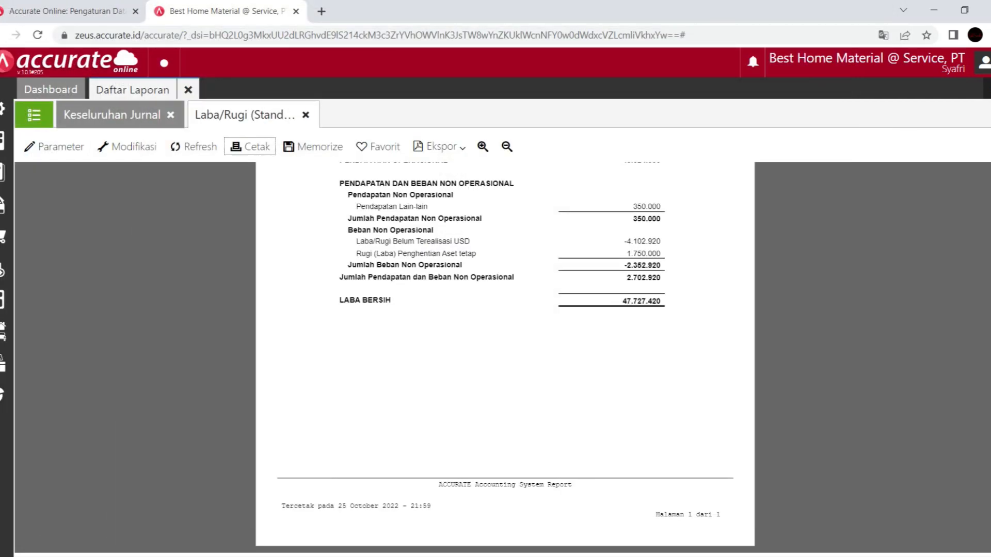
Step: Display the Neraca (Induk Skontro) report as of 31/01/2022 with Tampilkan Akun Induk enabled
click(34, 115)
click(380, 452)
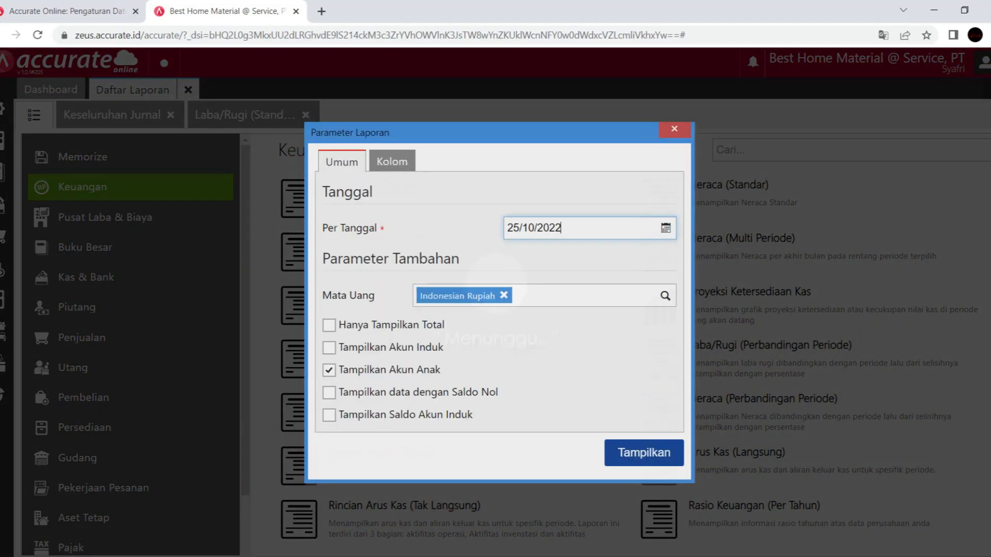
text(31/01/2022)
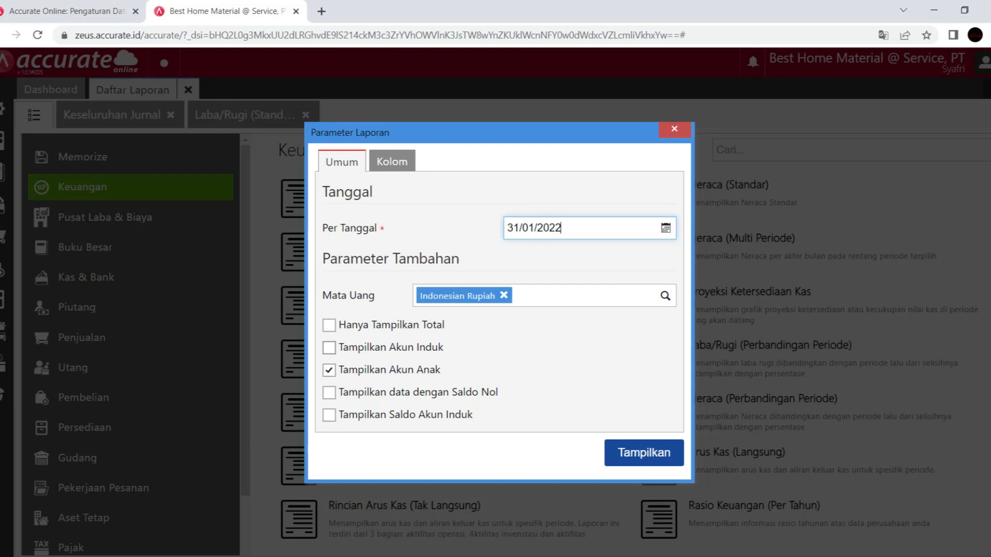
click(329, 347)
click(643, 452)
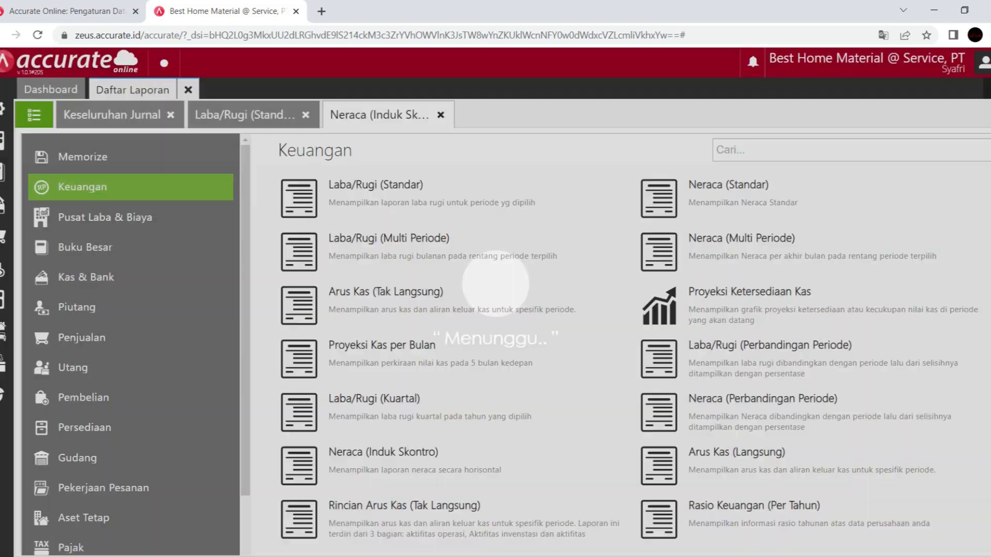
Step: Review the balance sheet to the end and save it as a PDF named Laporan Posisi Keuangan Jan 2022
scroll(504, 357, down, 4)
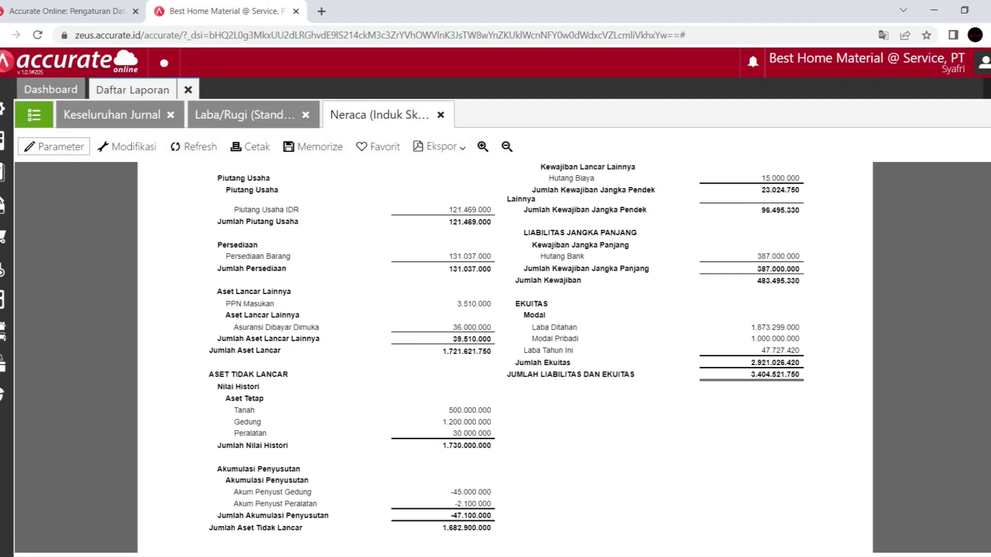
scroll(505, 357, down, 5)
scroll(505, 357, up, 7)
click(250, 147)
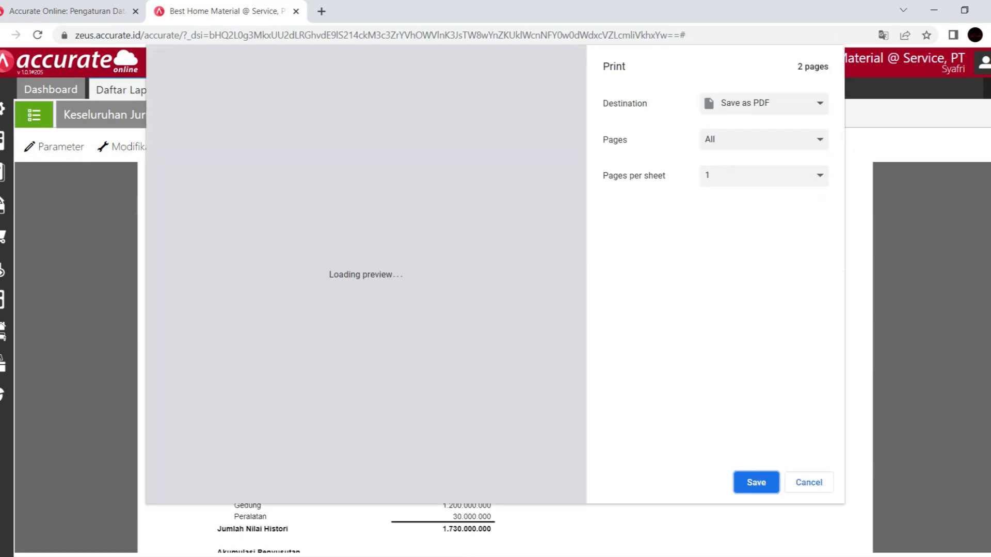
click(756, 482)
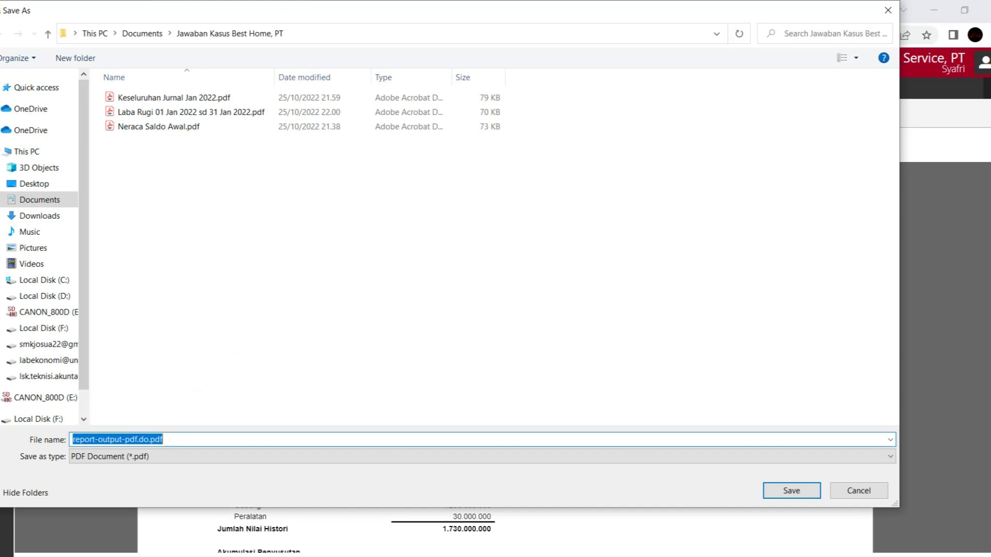
text(Laporan Posisi Keuangan Jan 2022)
key(Return)
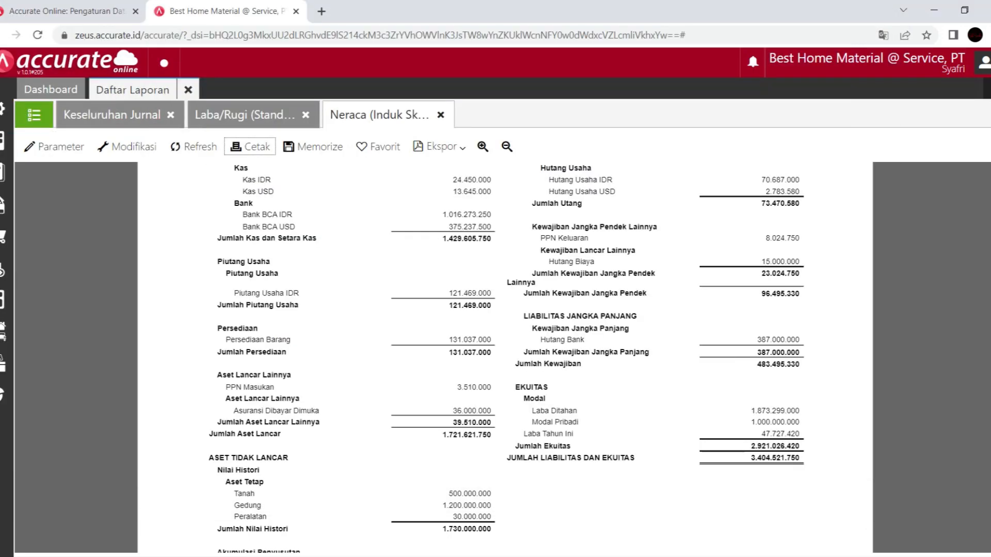
Step: Close the Neraca, Laba/Rugi and Keseluruhan Jurnal reports along with the Daftar Laporan page
click(440, 114)
click(306, 114)
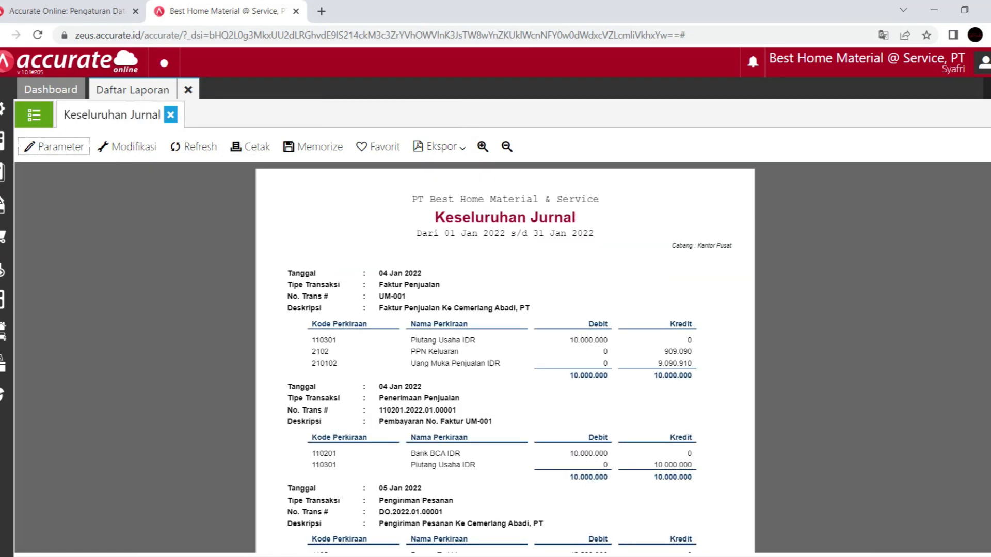
click(170, 114)
click(187, 90)
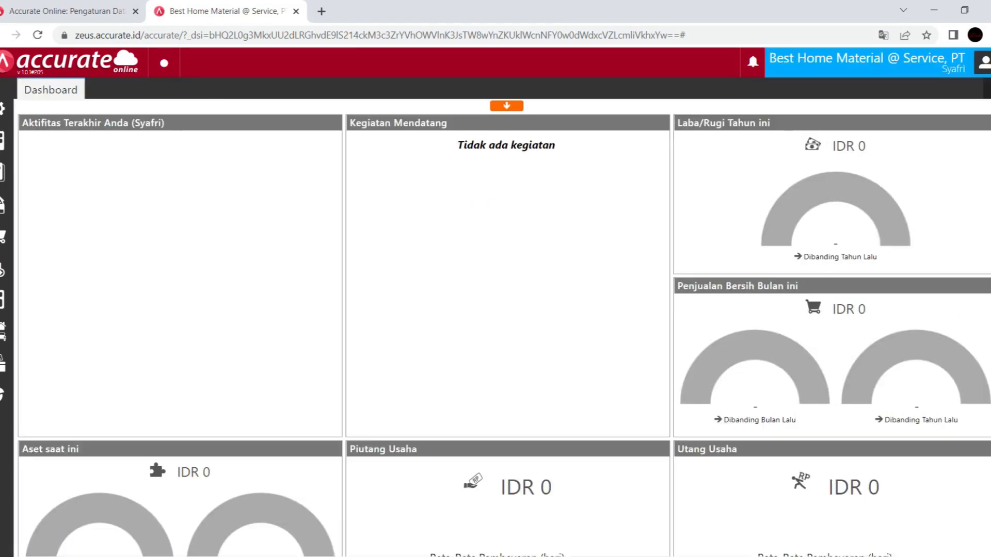
Step: Exit the Best Home Material @ Service, PT database and minimize the browser window
click(867, 61)
click(805, 93)
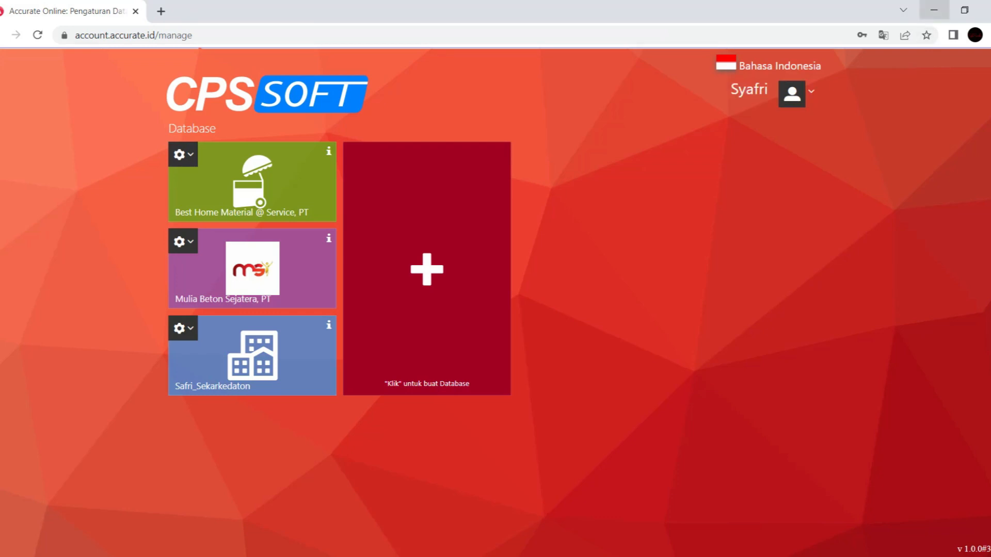
click(934, 10)
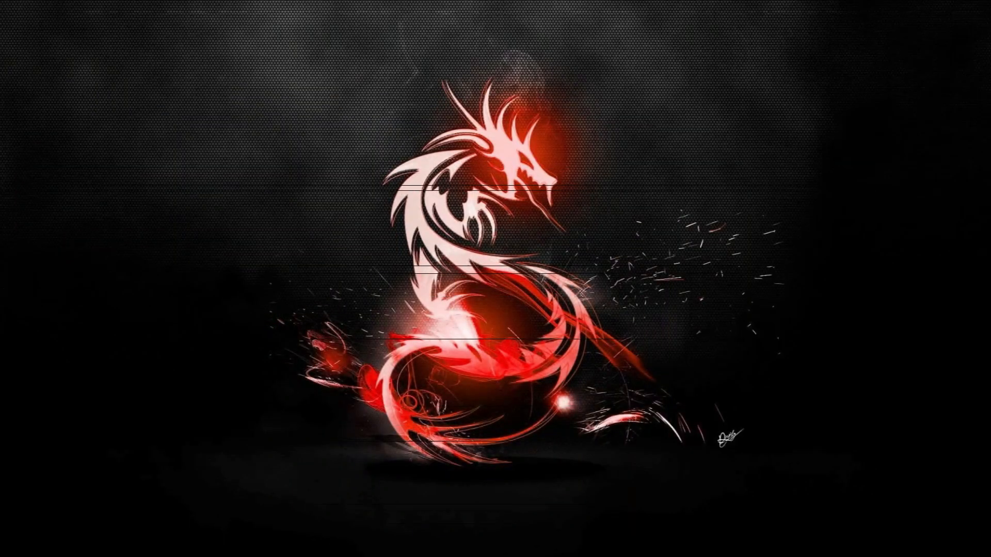